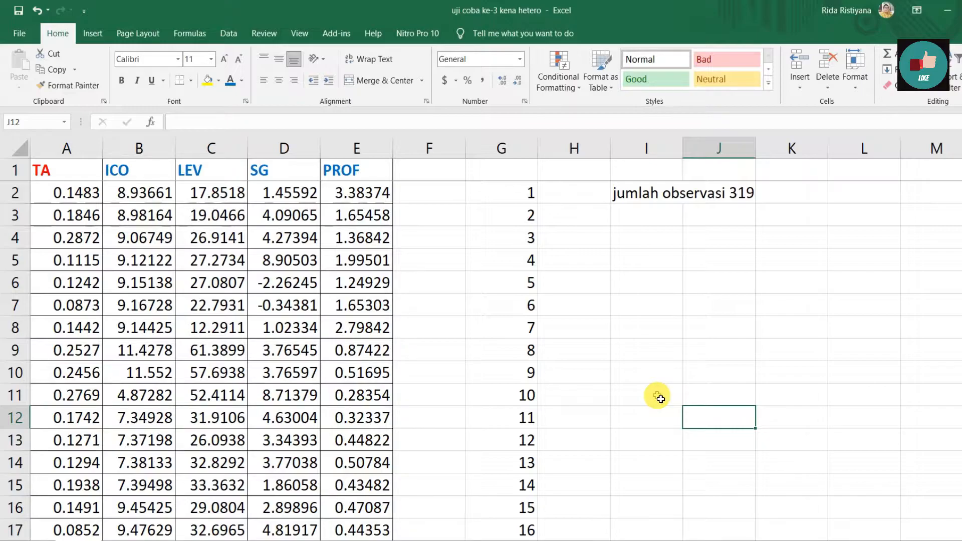
# Review the Excel dataset's five variable columns TA, ICO, LEV, SG, PROF down to the last observation row.
pyautogui.click(720, 198)
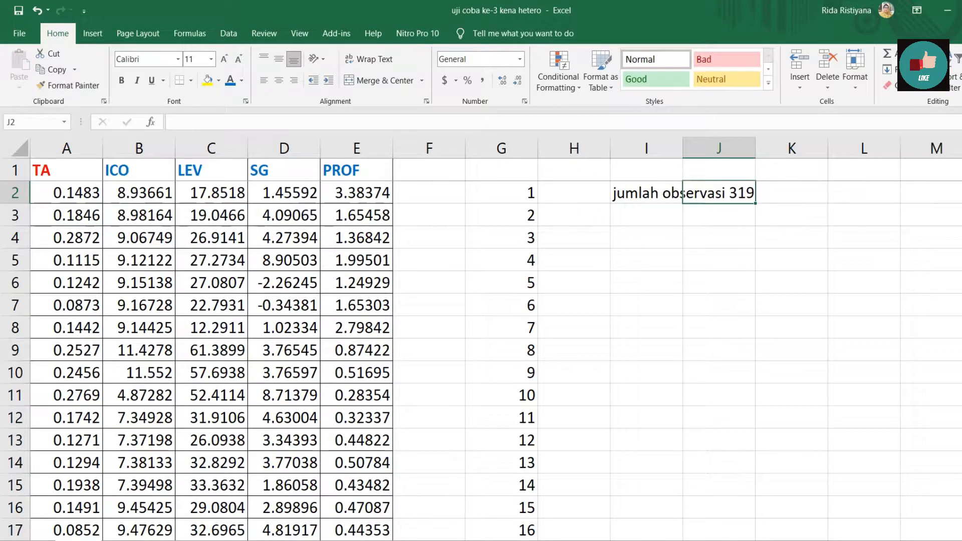
pyautogui.scroll(-20, 481, 359)
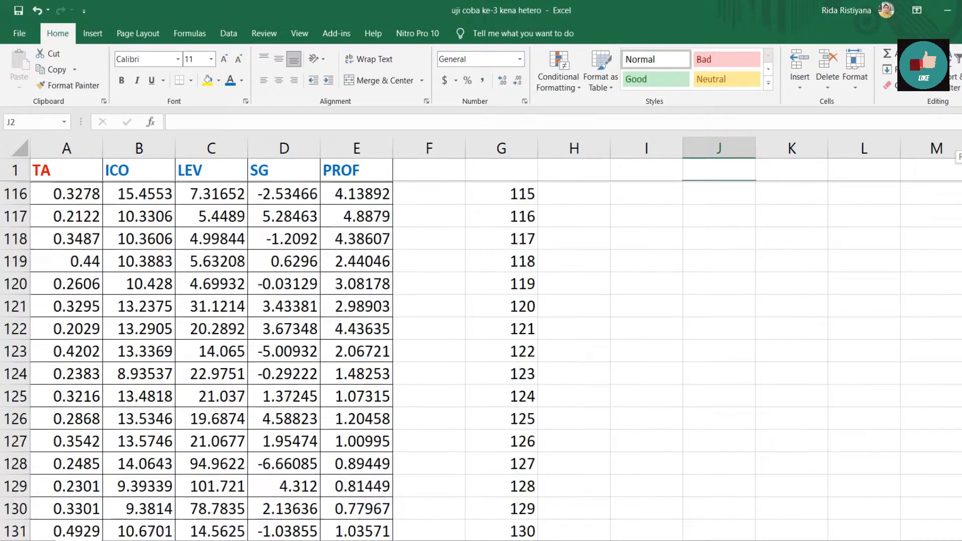
pyautogui.scroll(-20, 481, 358)
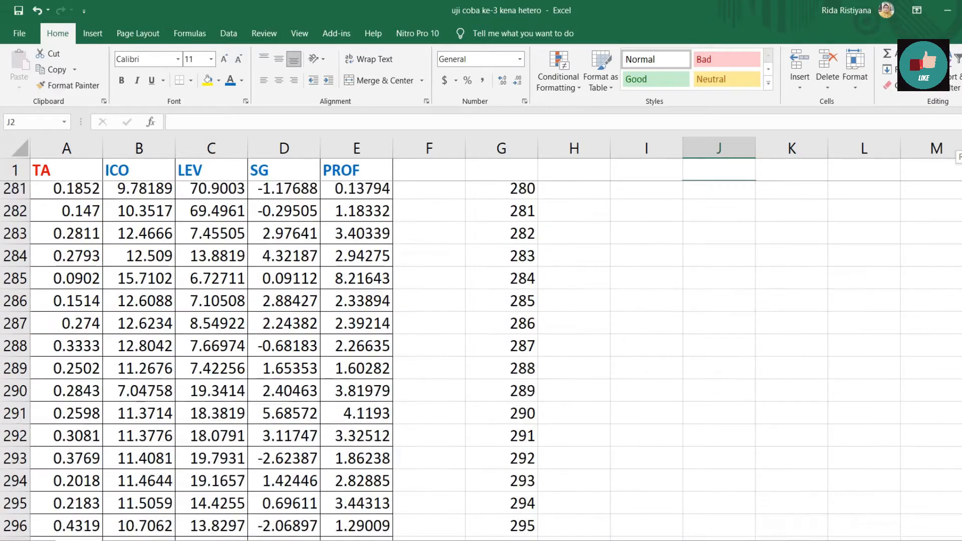
pyautogui.scroll(-3, 667, 409)
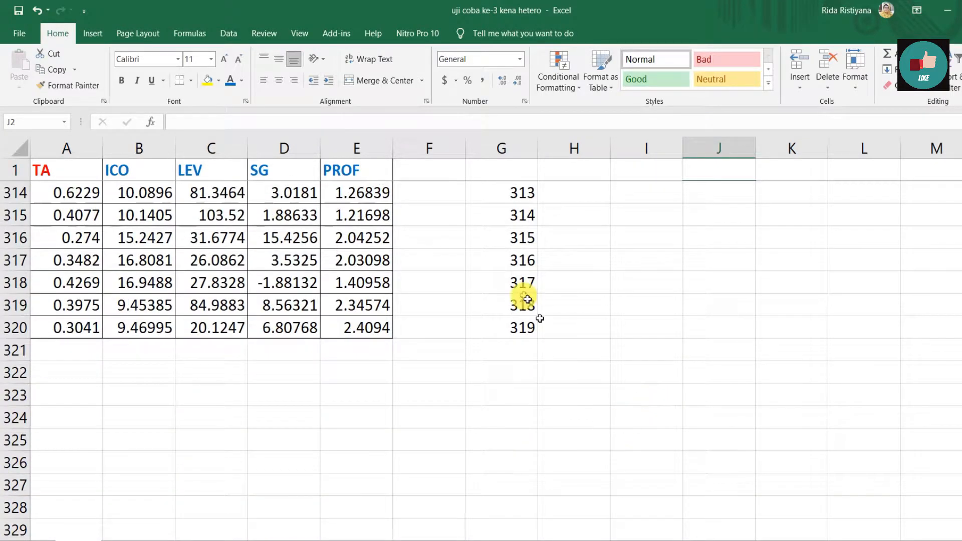
pyautogui.click(526, 333)
pyautogui.click(527, 335)
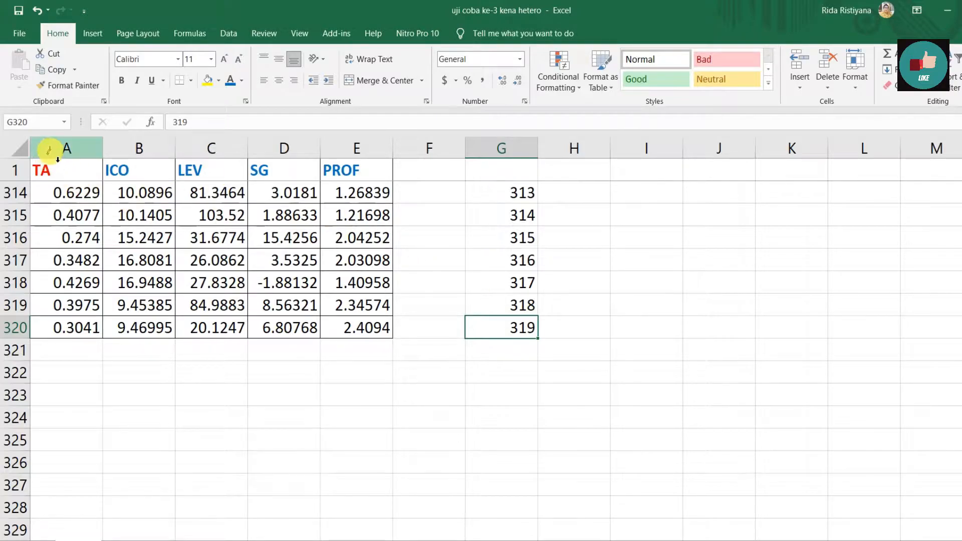
pyautogui.click(58, 158)
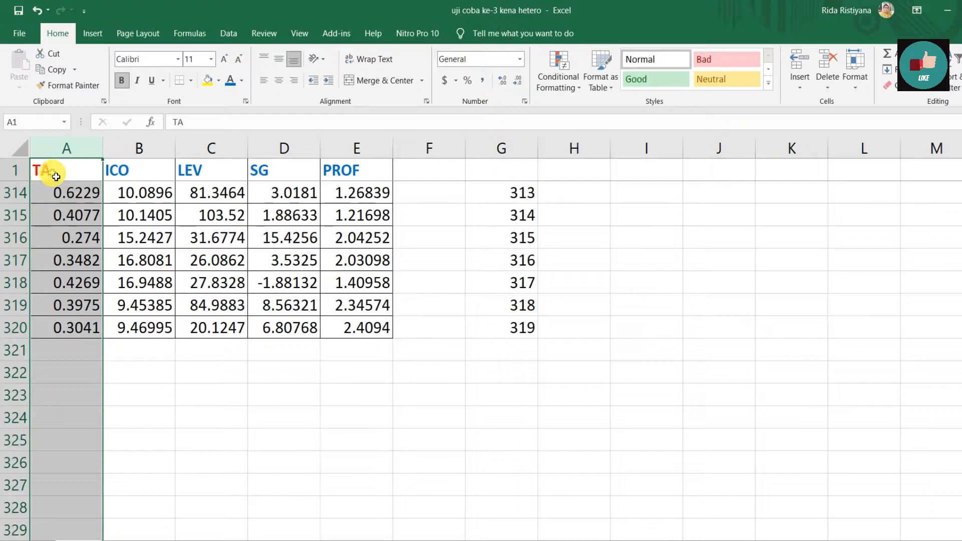
pyautogui.click(137, 147)
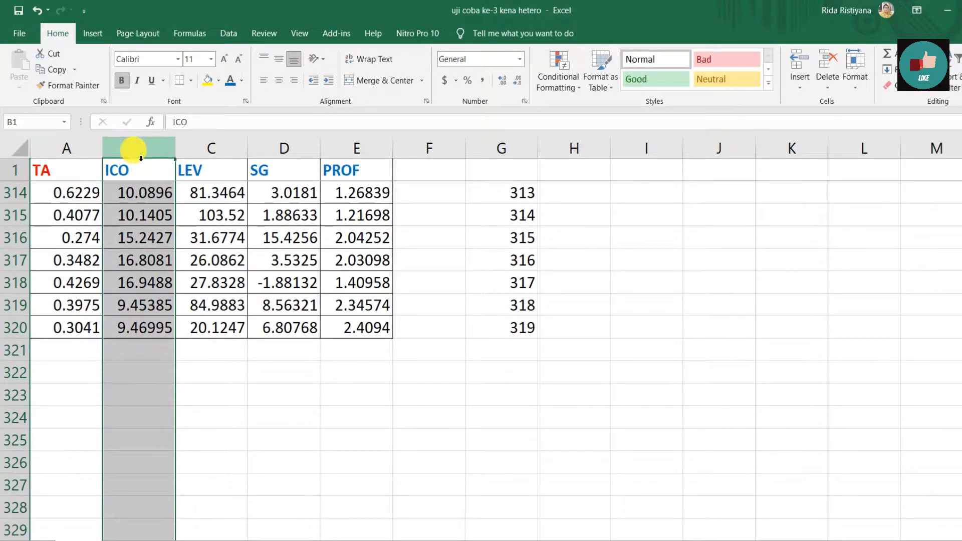
pyautogui.click(218, 148)
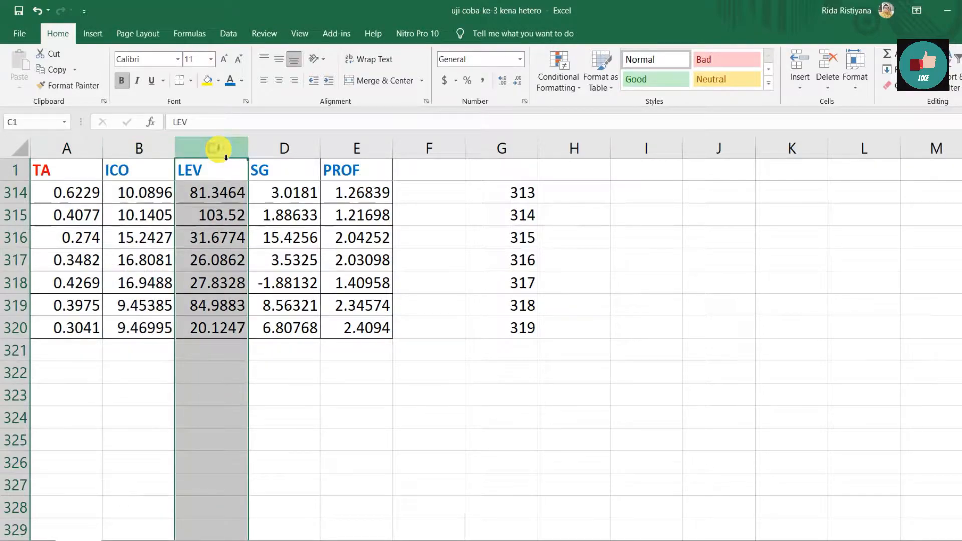
pyautogui.click(282, 147)
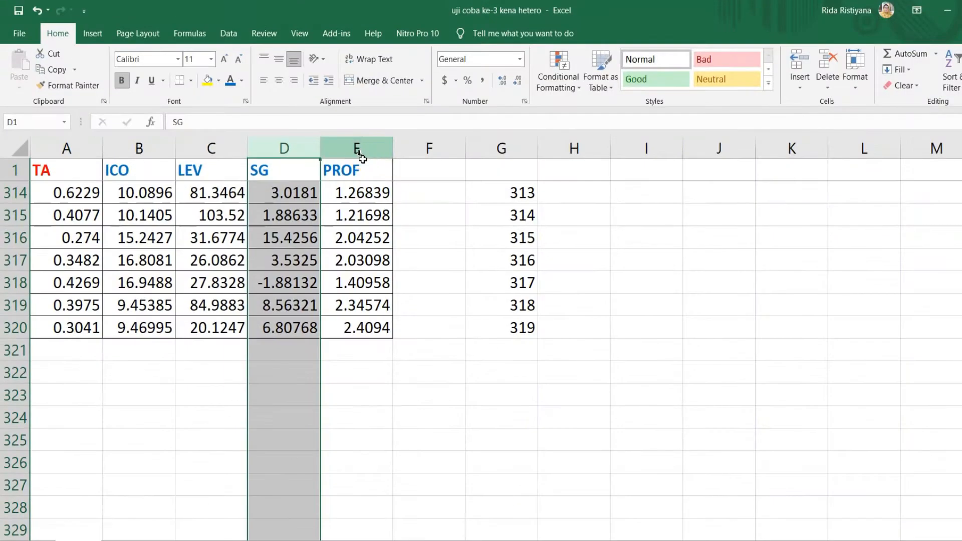
pyautogui.click(357, 149)
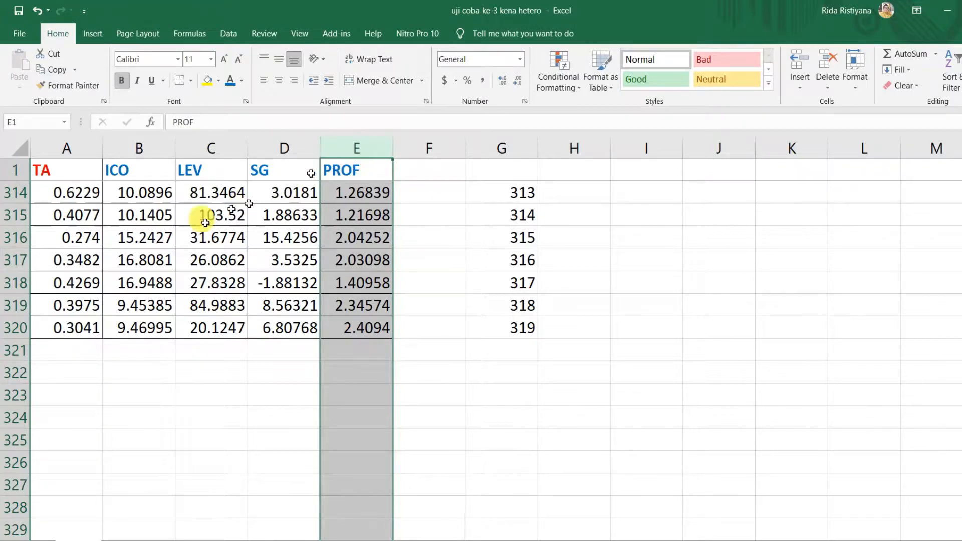
pyautogui.click(50, 146)
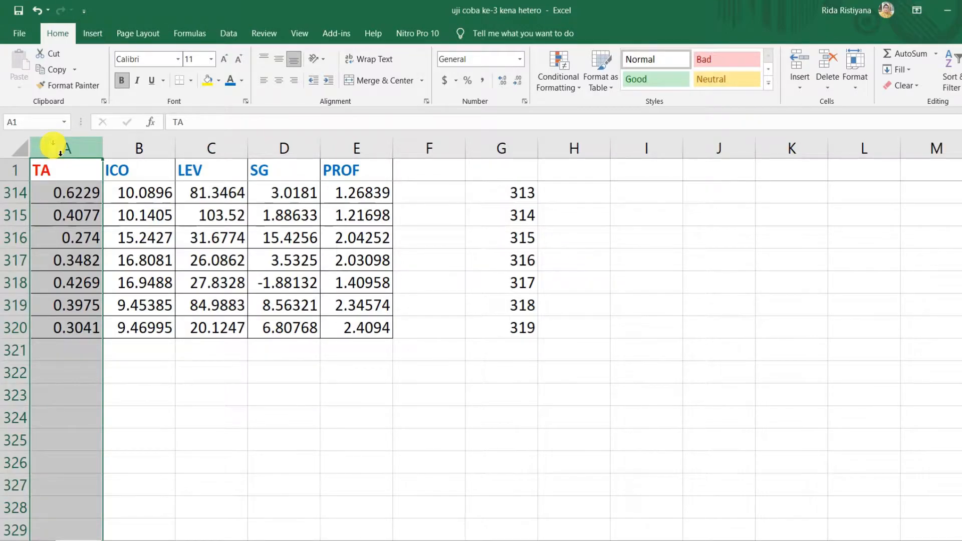
pyautogui.click(447, 371)
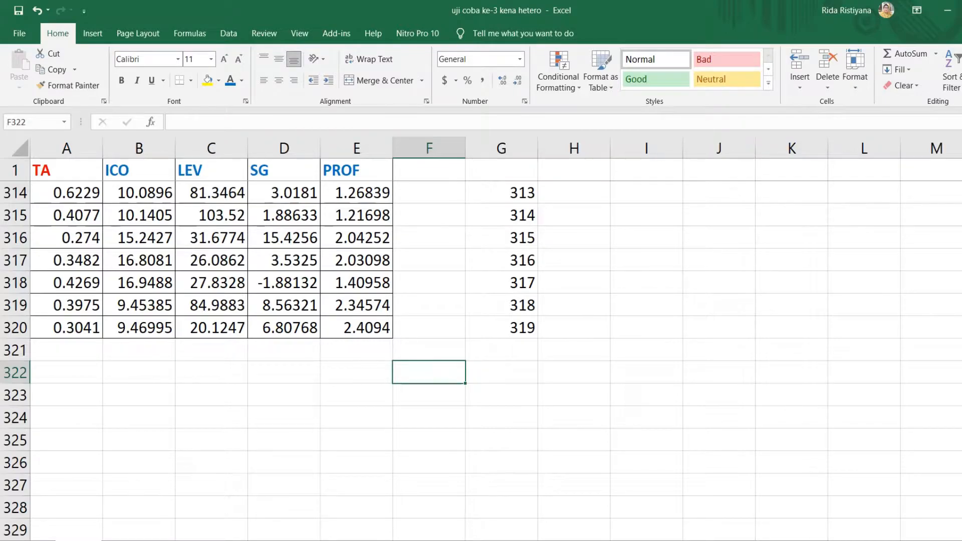
pyautogui.scroll(1, 451, 351)
pyautogui.scroll(20, 442, 329)
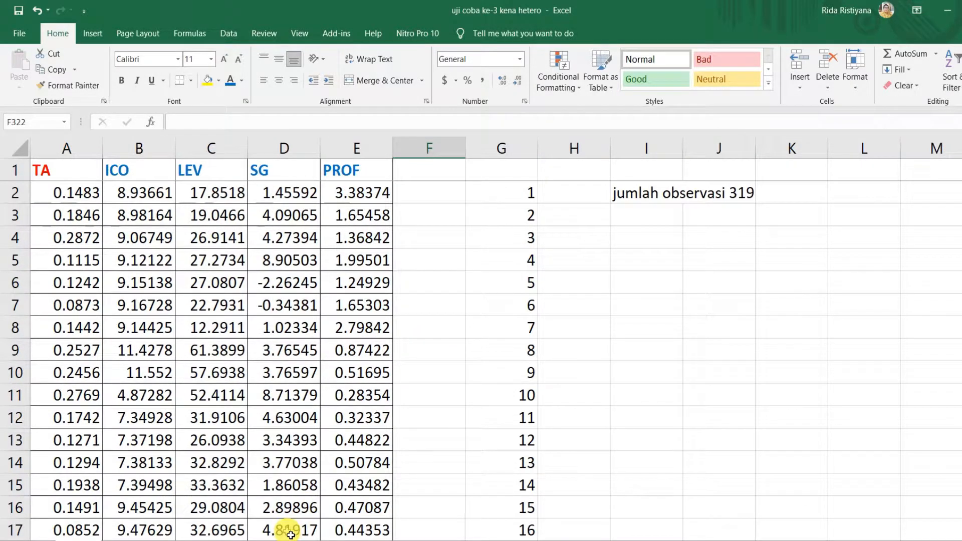
pyautogui.click(947, 10)
pyautogui.rightClick(396, 116)
pyautogui.click(362, 159)
pyautogui.rightClick(400, 130)
pyautogui.click(377, 168)
pyautogui.rightClick(374, 129)
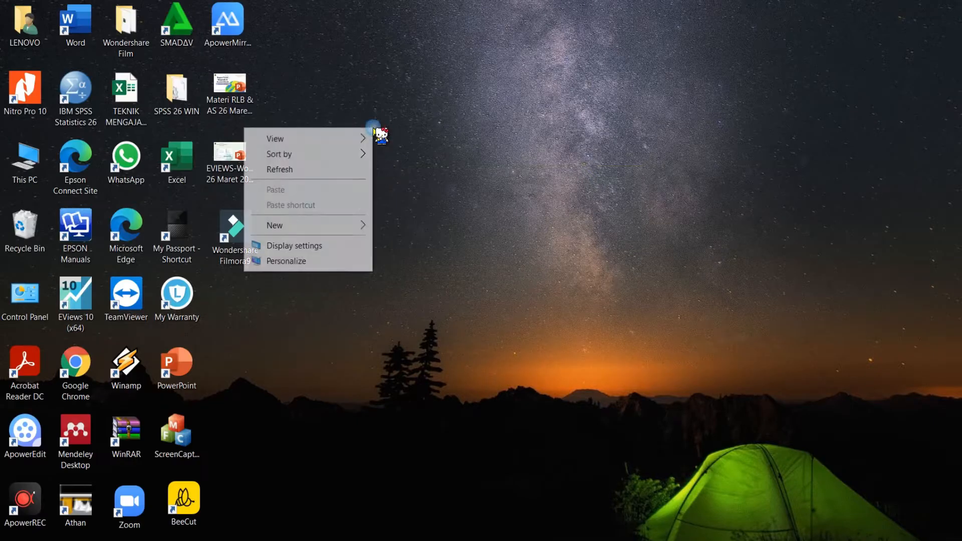
pyautogui.click(344, 170)
pyautogui.rightClick(382, 115)
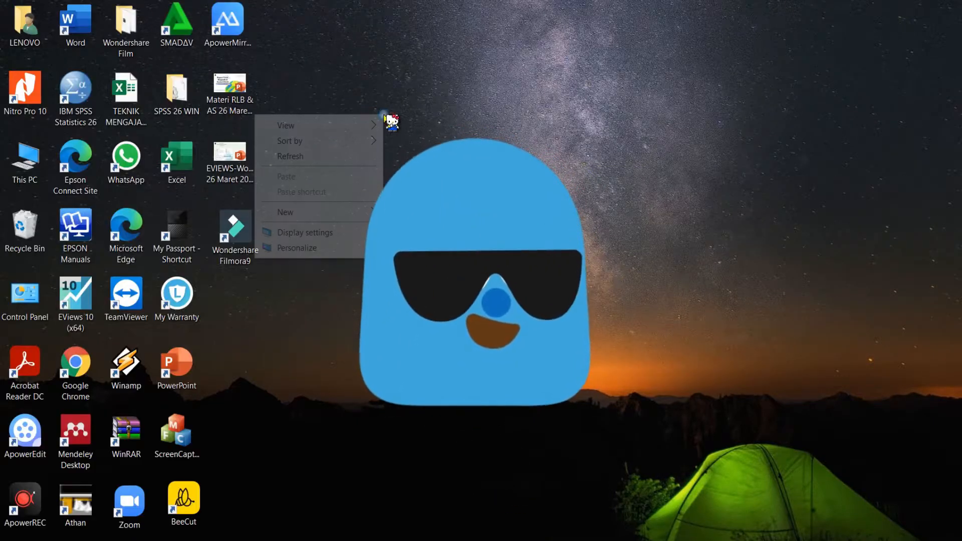
pyautogui.click(335, 156)
pyautogui.rightClick(338, 158)
pyautogui.click(319, 195)
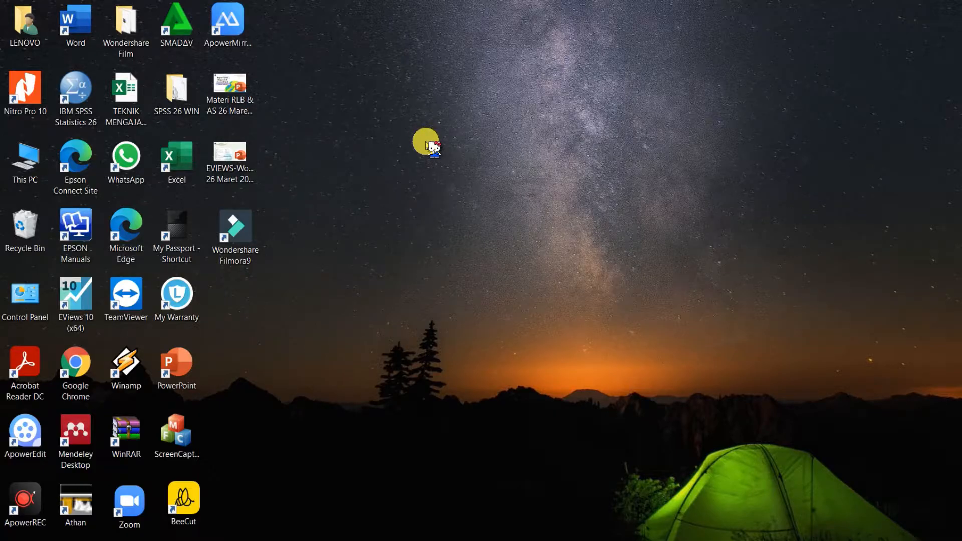
pyautogui.rightClick(428, 144)
pyautogui.click(418, 184)
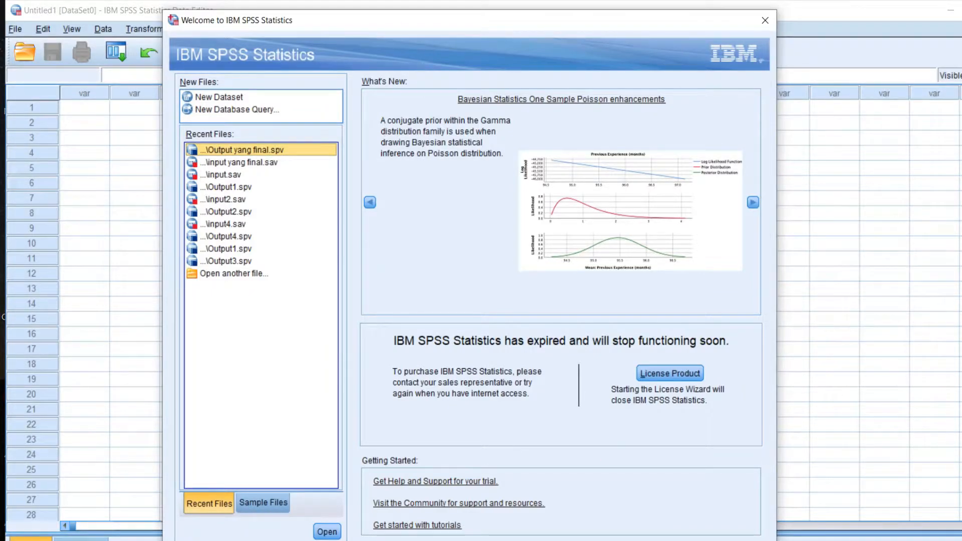
# Create a new empty SPSS dataset and open its Variable View.
pyautogui.click(239, 98)
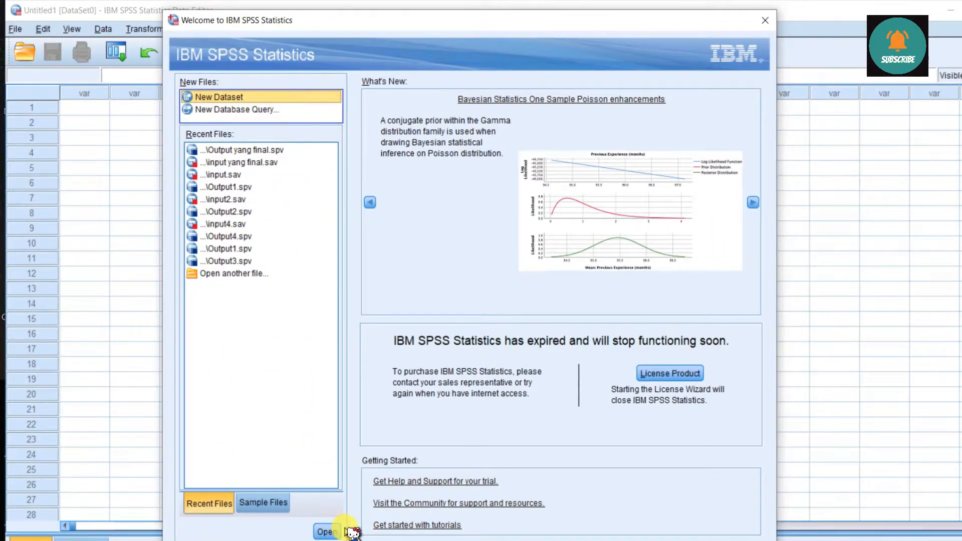
pyautogui.click(329, 531)
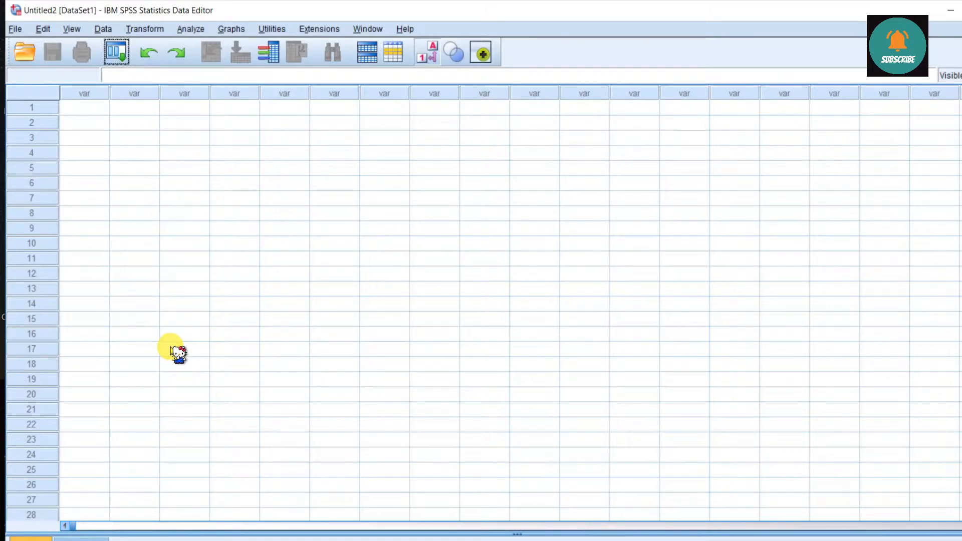
pyautogui.click(94, 539)
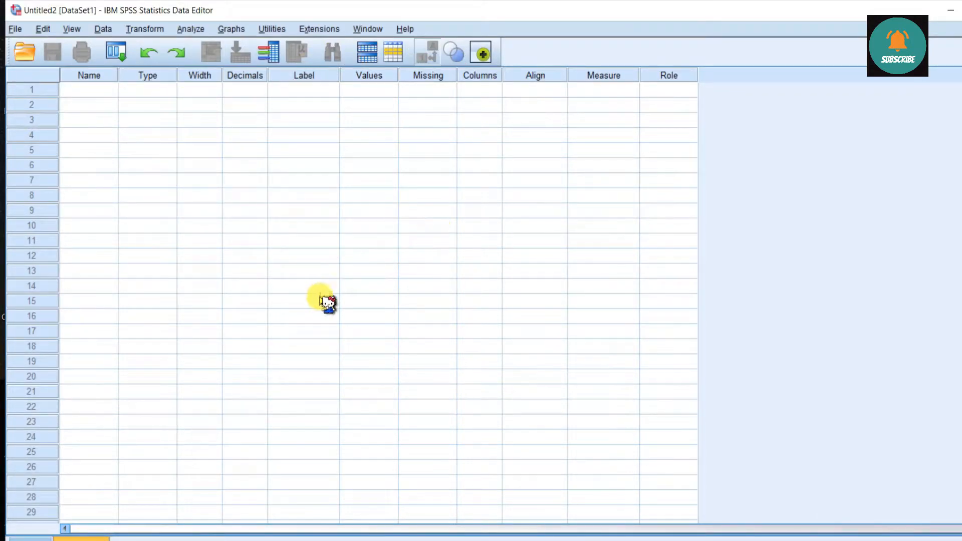
pyautogui.click(45, 538)
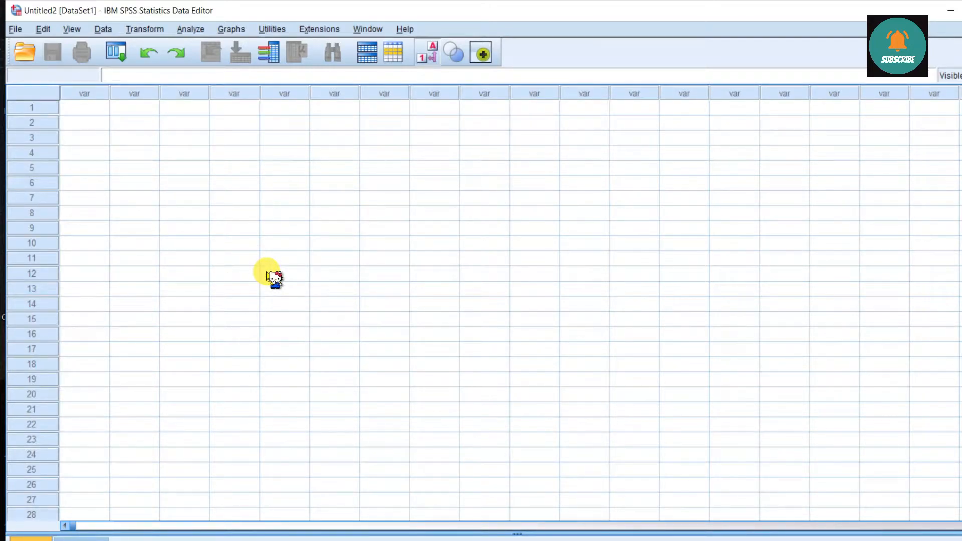
pyautogui.click(203, 319)
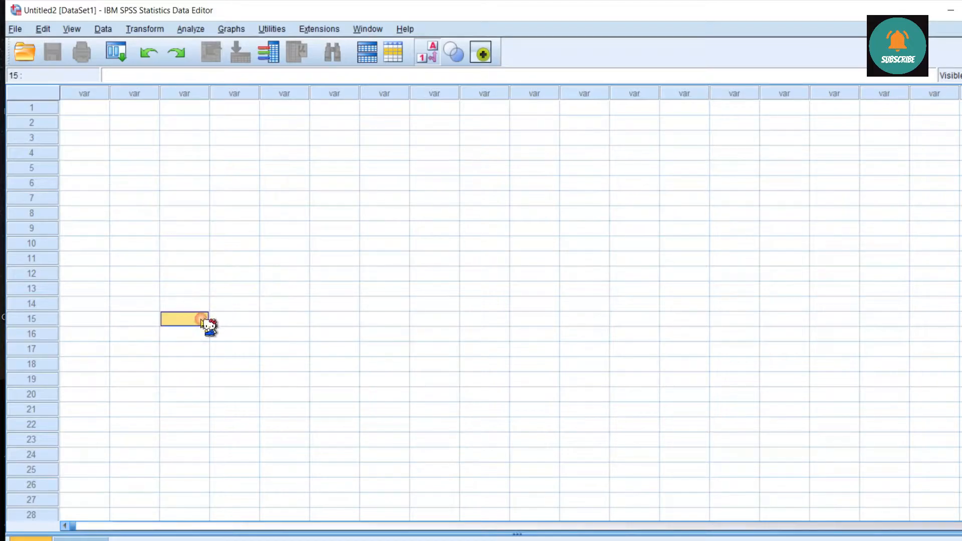
pyautogui.click(75, 539)
# Compare the Excel column headers TA through PROF, then return to the new SPSS dataset's variable sheet.
pyautogui.click(134, 153)
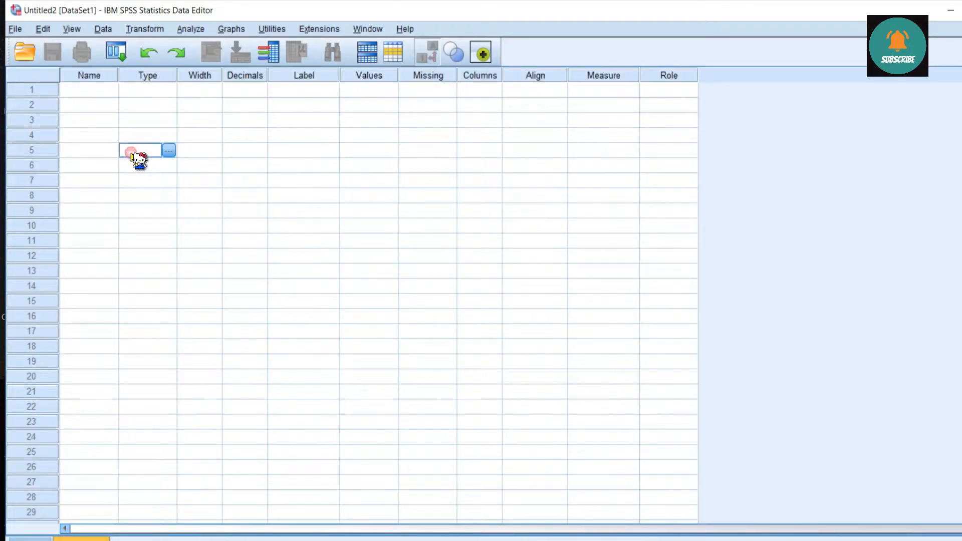
pyautogui.click(95, 75)
pyautogui.click(156, 77)
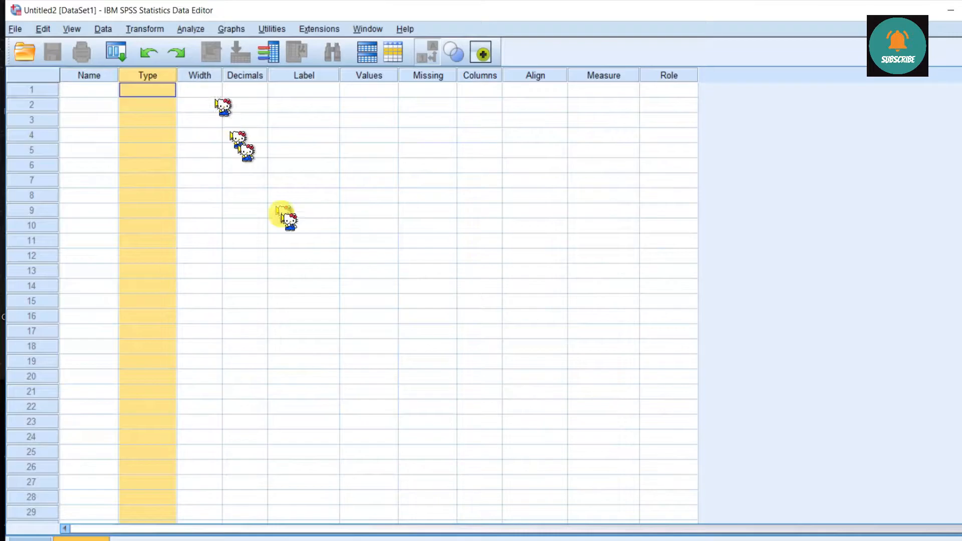
pyautogui.click(326, 270)
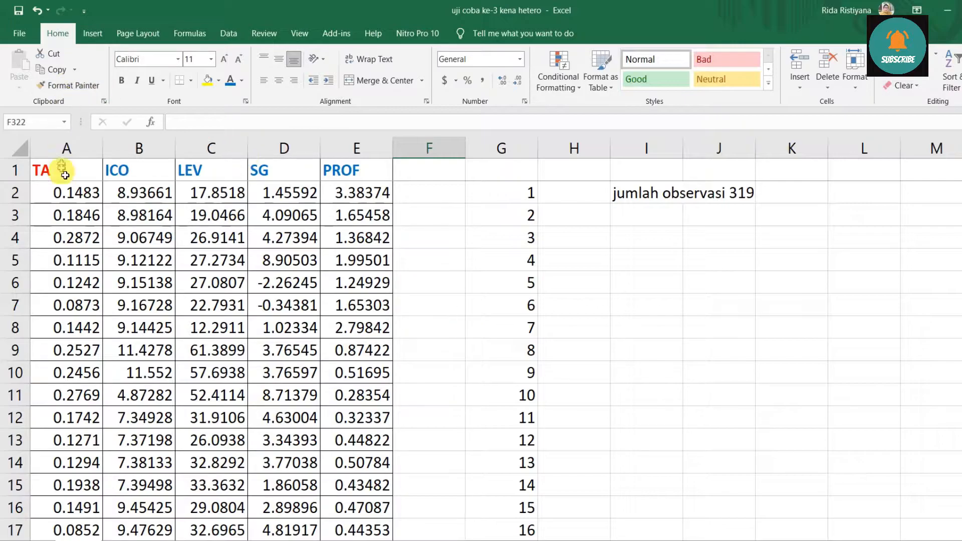
pyautogui.click(50, 154)
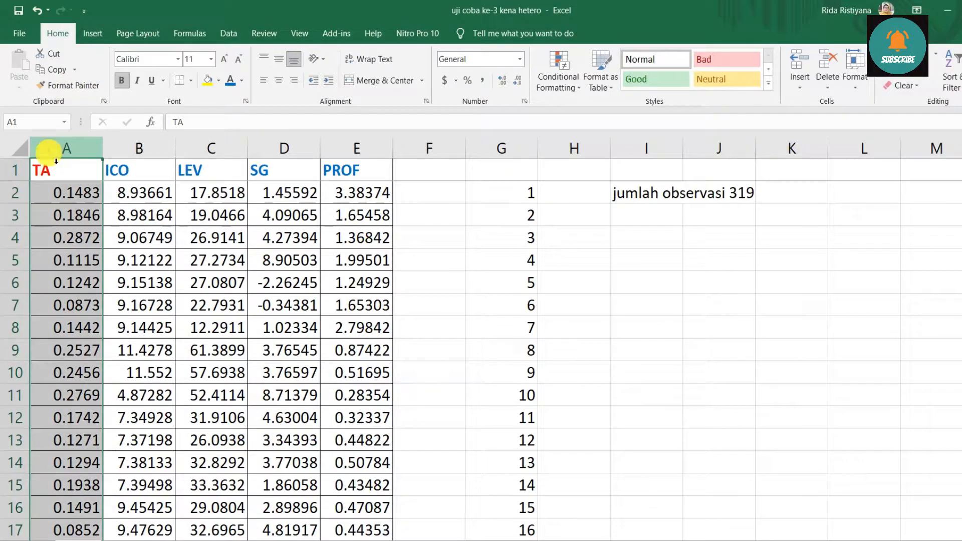
pyautogui.moveTo(130, 153); pyautogui.dragTo(368, 176)
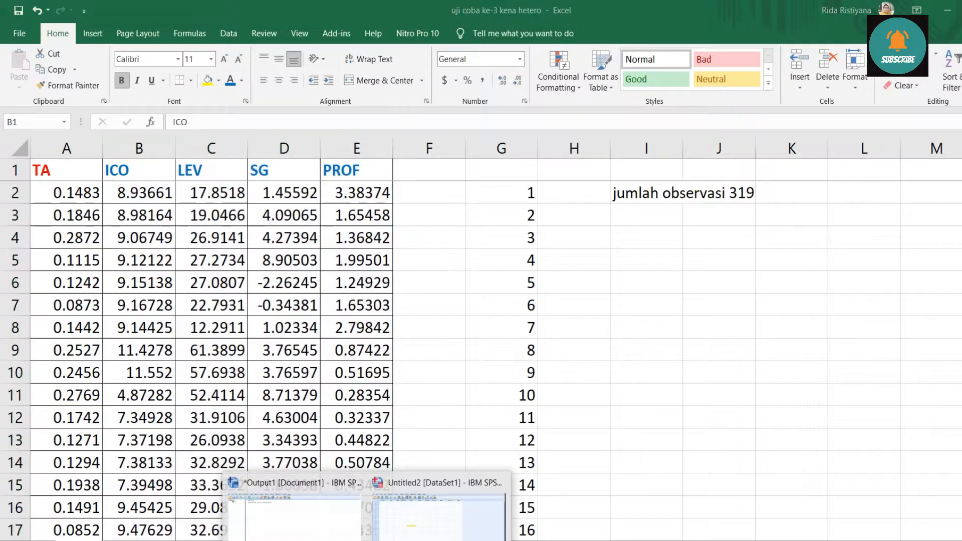
pyautogui.click(401, 511)
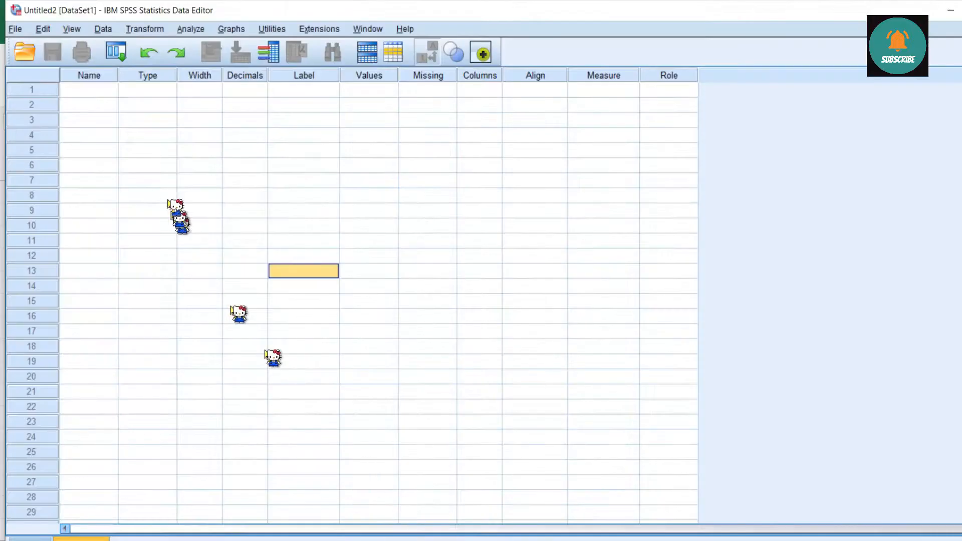
# Define five variables named Y, X1, X2, X3 and X4 in the Variable View.
pyautogui.click(89, 90)
pyautogui.doubleClick(91, 92)
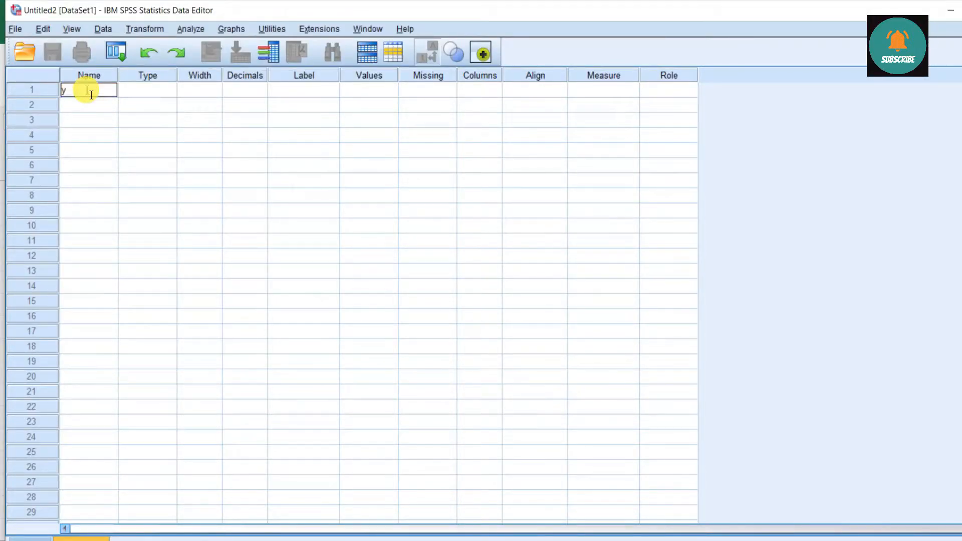
pyautogui.press('capslock')
pyautogui.write('Y')
pyautogui.press('Return')
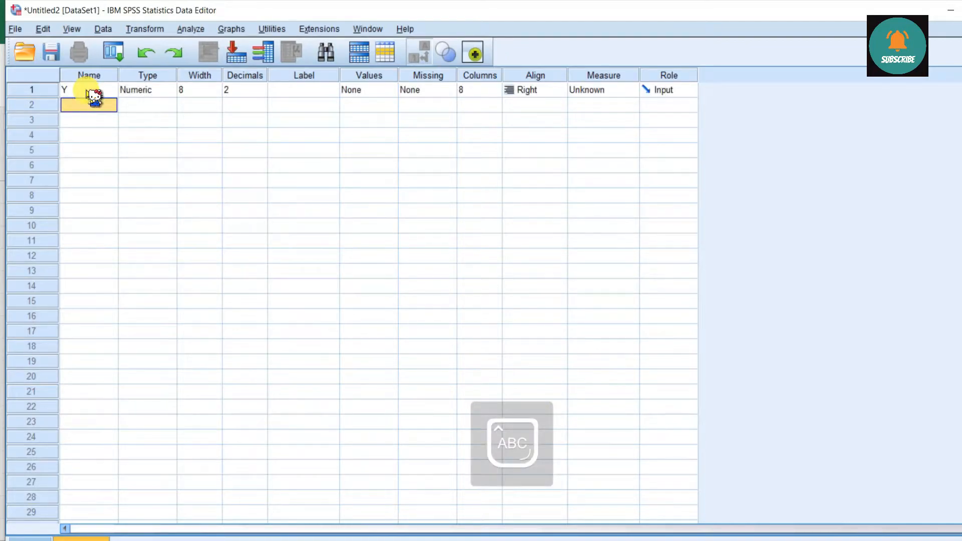
pyautogui.write('X1')
pyautogui.press('Return')
pyautogui.write('X2')
pyautogui.press('Return')
pyautogui.write('X')
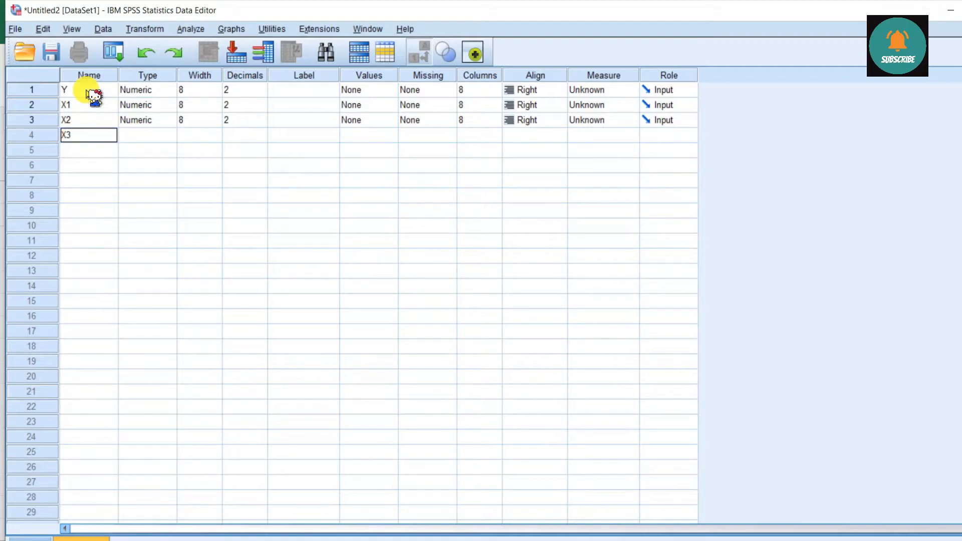
pyautogui.write('3')
pyautogui.press('Return')
pyautogui.write('X4')
pyautogui.press('Return')
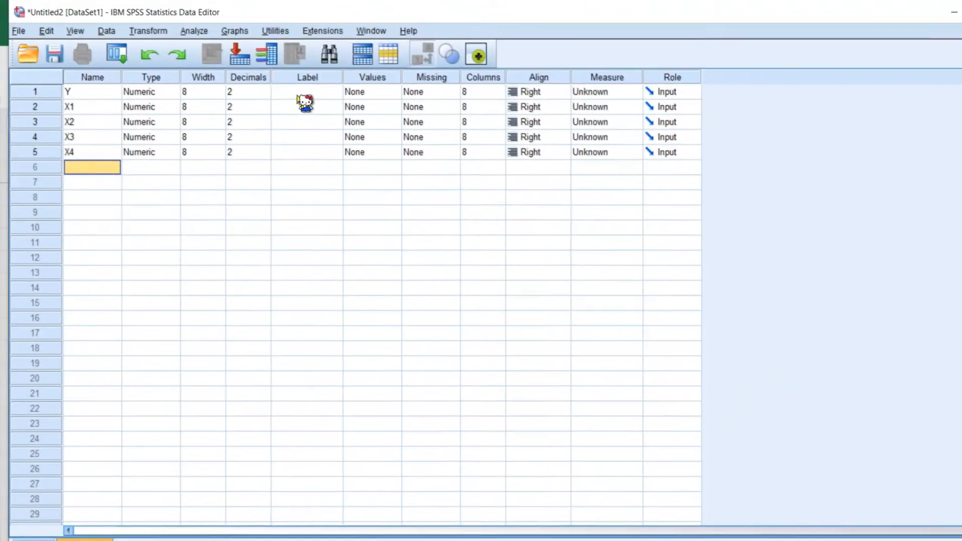
# Give the five variables the labels TA, ICO, LEV, SG and PROF.
pyautogui.click(296, 92)
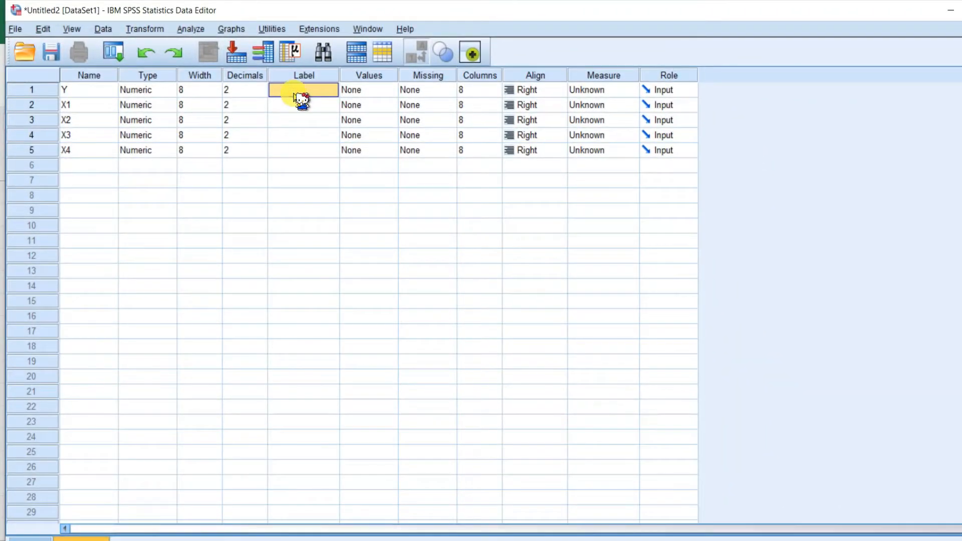
pyautogui.write('TA')
pyautogui.press('Return')
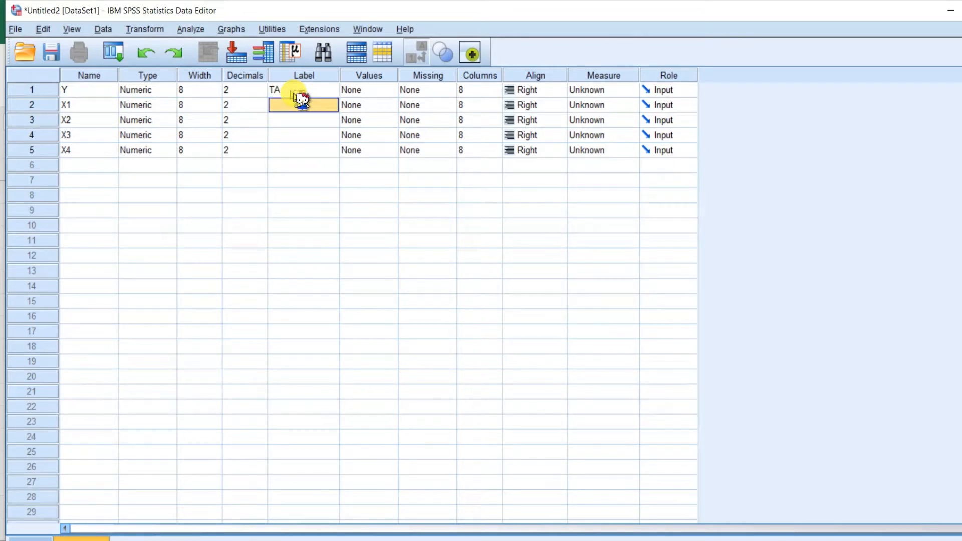
pyautogui.press('Return')
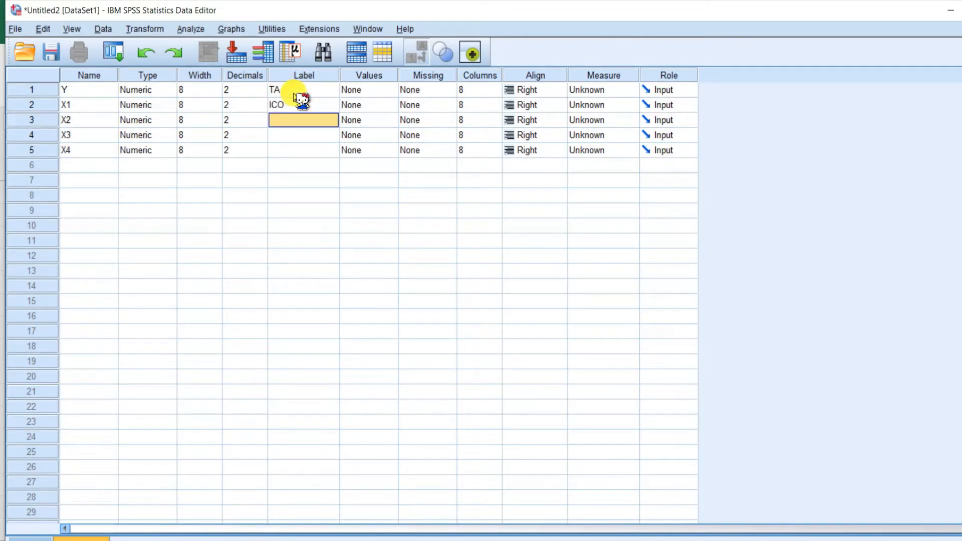
pyautogui.write('LEV')
pyautogui.press('Return')
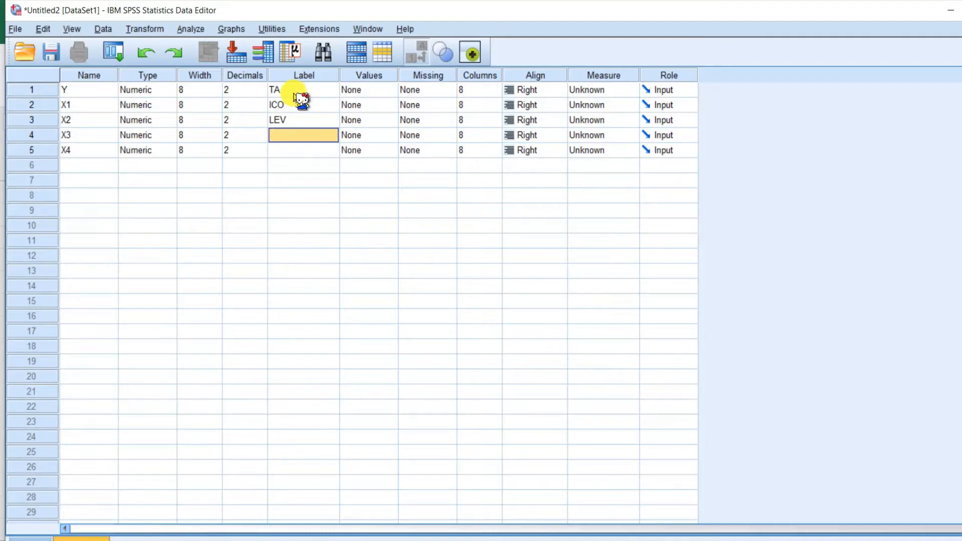
pyautogui.write('SG')
pyautogui.press('Return')
pyautogui.write('PRO')
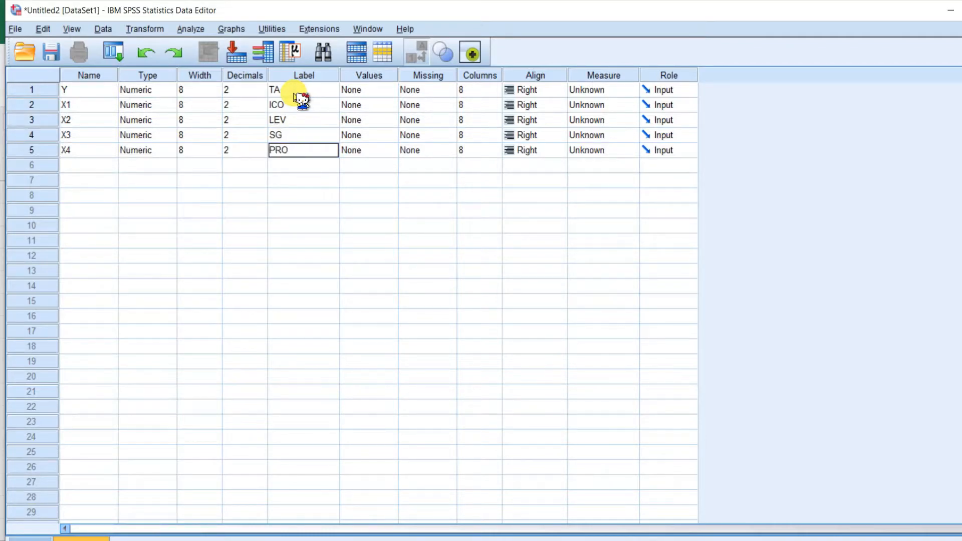
pyautogui.write('F')
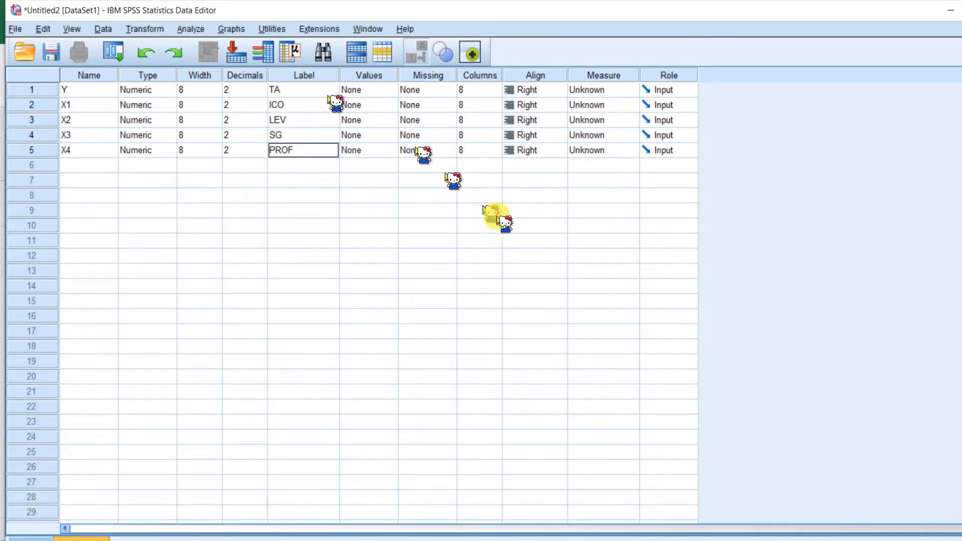
# Set the measurement level of all five variables to Scale.
pyautogui.click(531, 225)
pyautogui.click(607, 91)
pyautogui.click(622, 104)
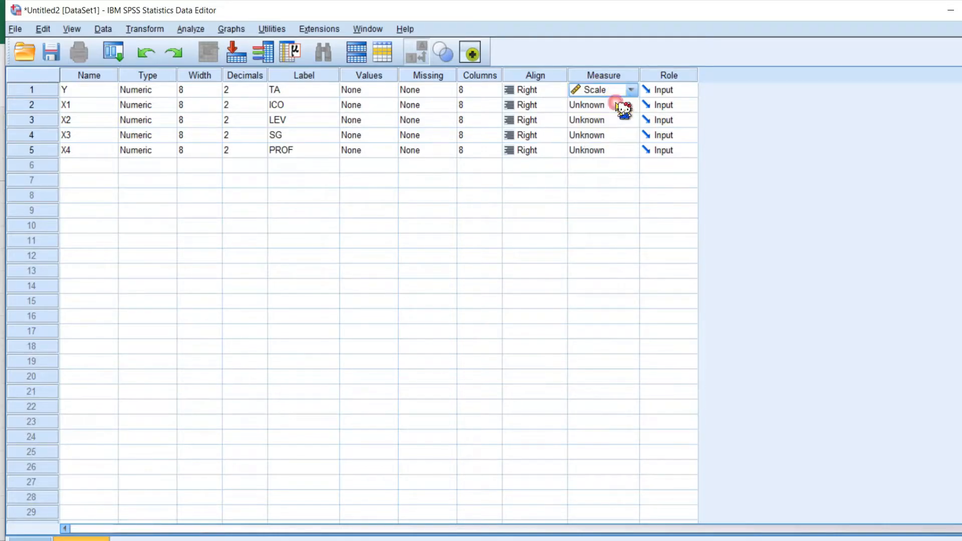
pyautogui.click(622, 104)
pyautogui.click(619, 120)
pyautogui.click(619, 123)
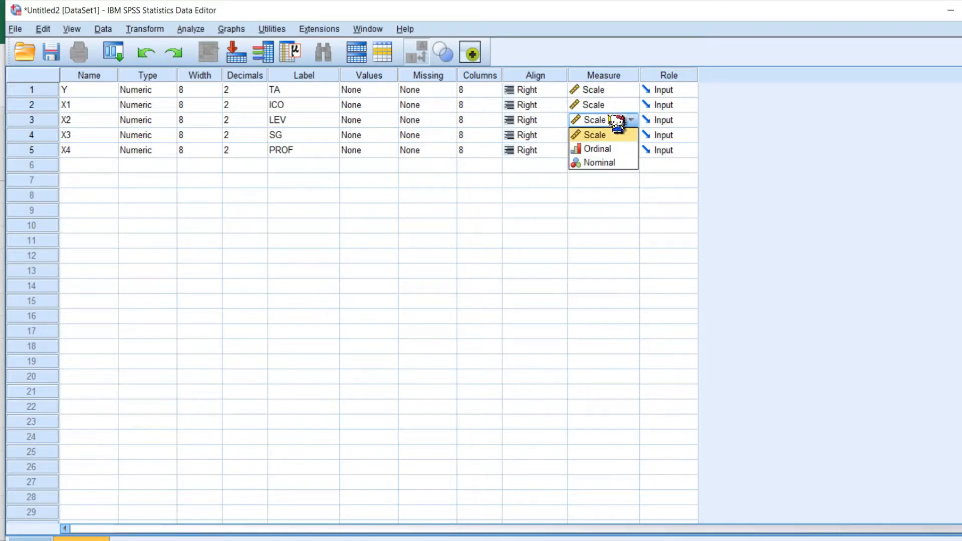
pyautogui.click(619, 135)
pyautogui.click(613, 135)
pyautogui.click(613, 136)
pyautogui.click(615, 150)
pyautogui.click(611, 150)
pyautogui.click(610, 151)
pyautogui.click(623, 166)
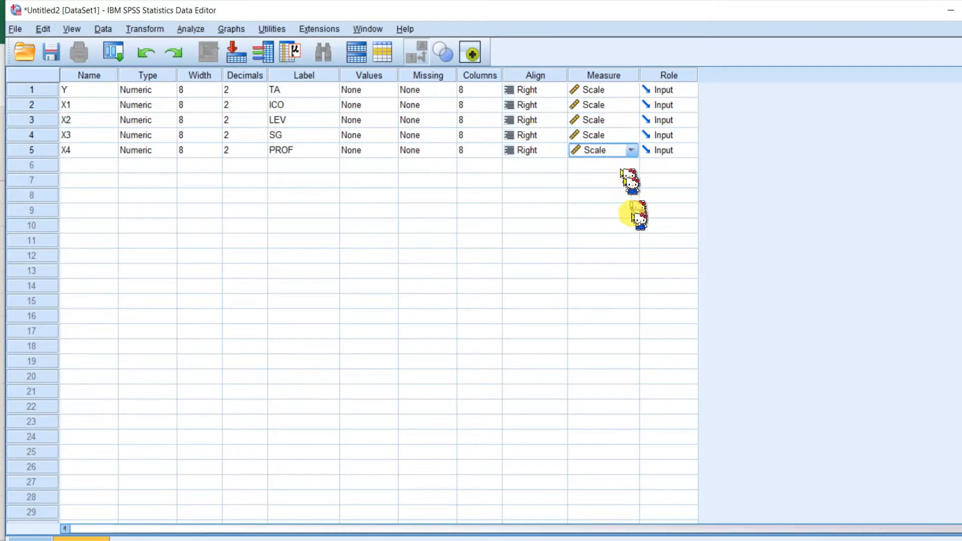
pyautogui.click(633, 211)
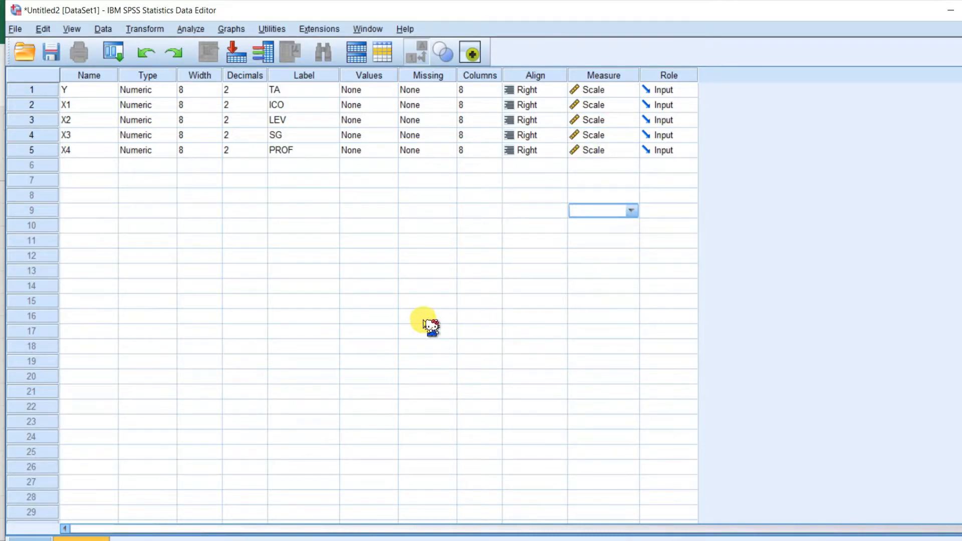
# Switch to Data View and check the five empty variable columns Y through X4.
pyautogui.click(33, 538)
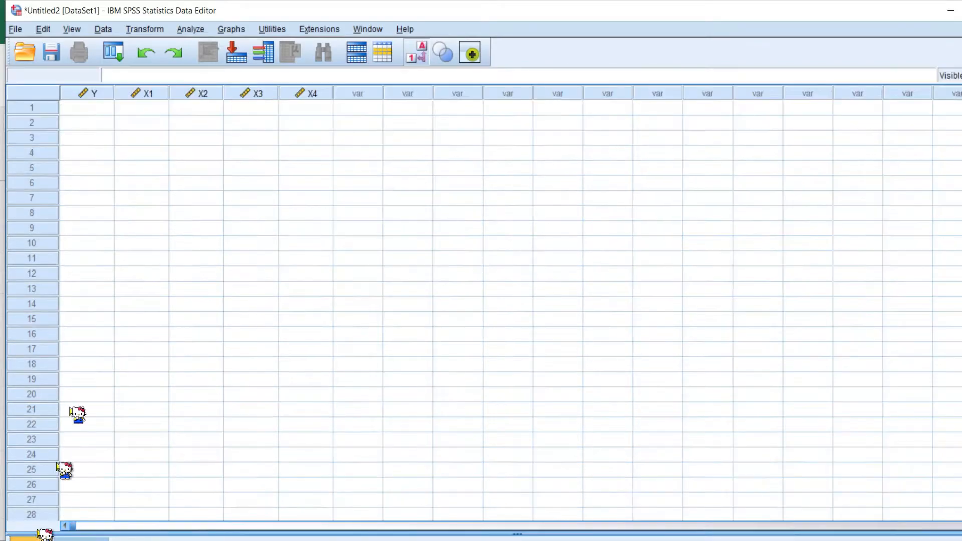
pyautogui.click(98, 93)
pyautogui.click(143, 94)
pyautogui.click(198, 93)
pyautogui.click(252, 94)
pyautogui.click(306, 93)
pyautogui.click(410, 183)
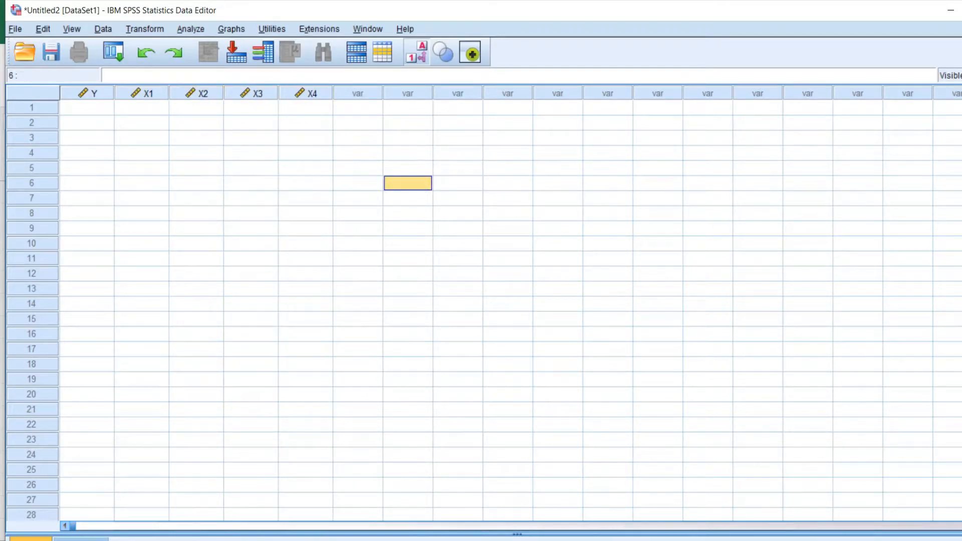
# Copy the Excel data in columns TA through PROF from row 2 down to the last observation.
pyautogui.hotkey('alt', 'Tab')
pyautogui.click(326, 257)
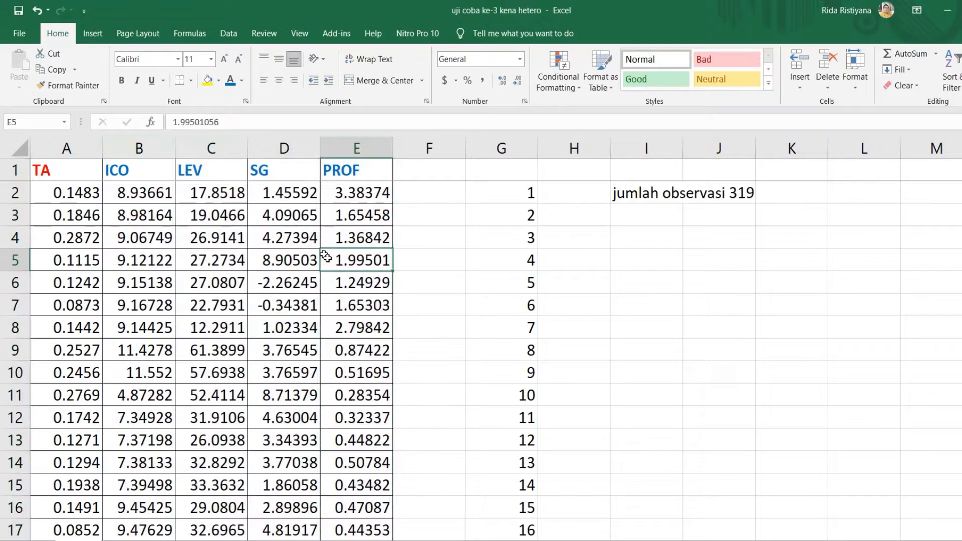
pyautogui.moveTo(51, 190); pyautogui.dragTo(381, 225)
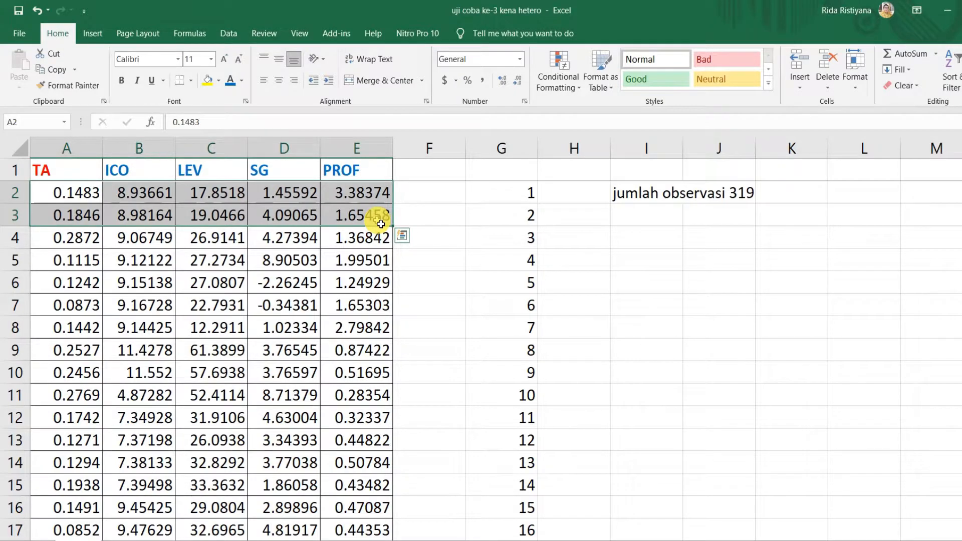
pyautogui.hotkey('ctrl', 'shift', 'Down')
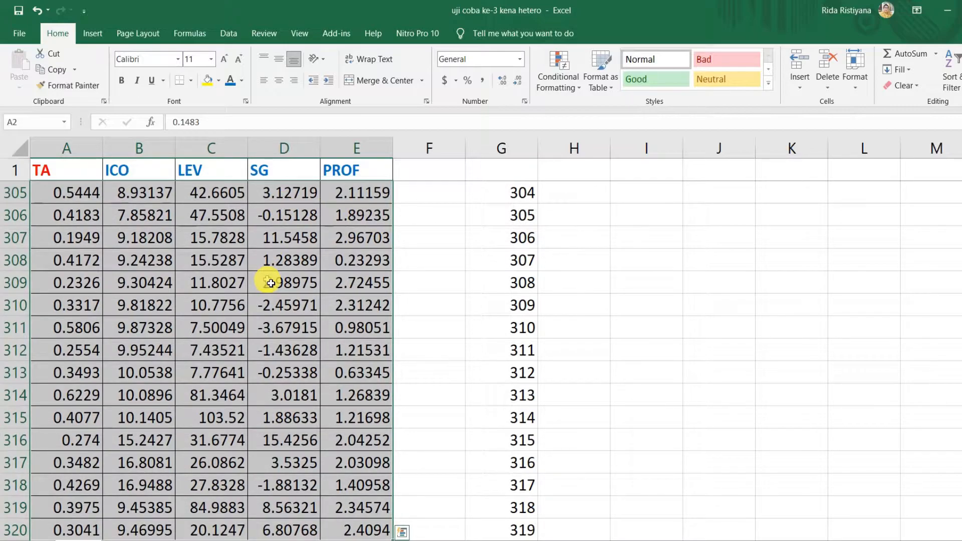
pyautogui.hotkey('ctrl', 'c')
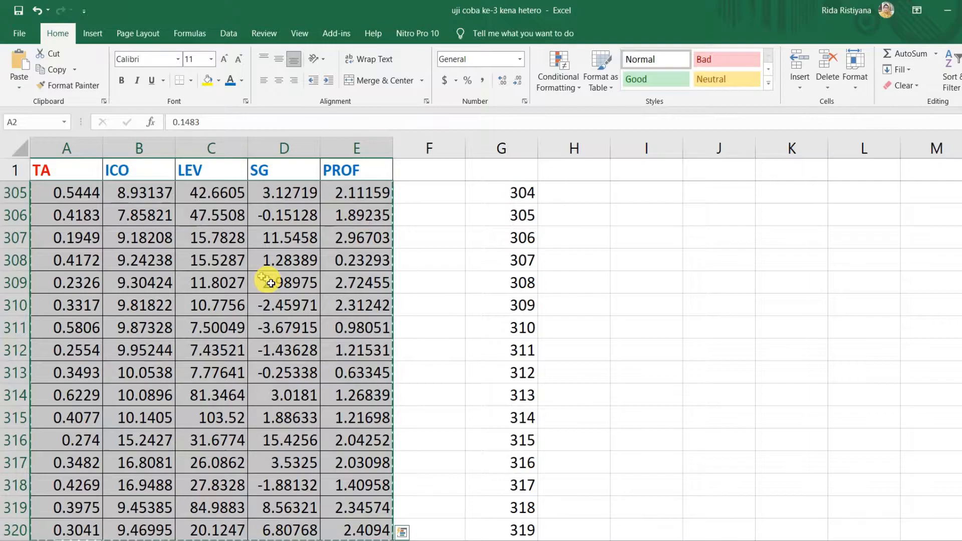
# Paste the copied data into the SPSS Data View starting at the first cell of Y.
pyautogui.click(366, 540)
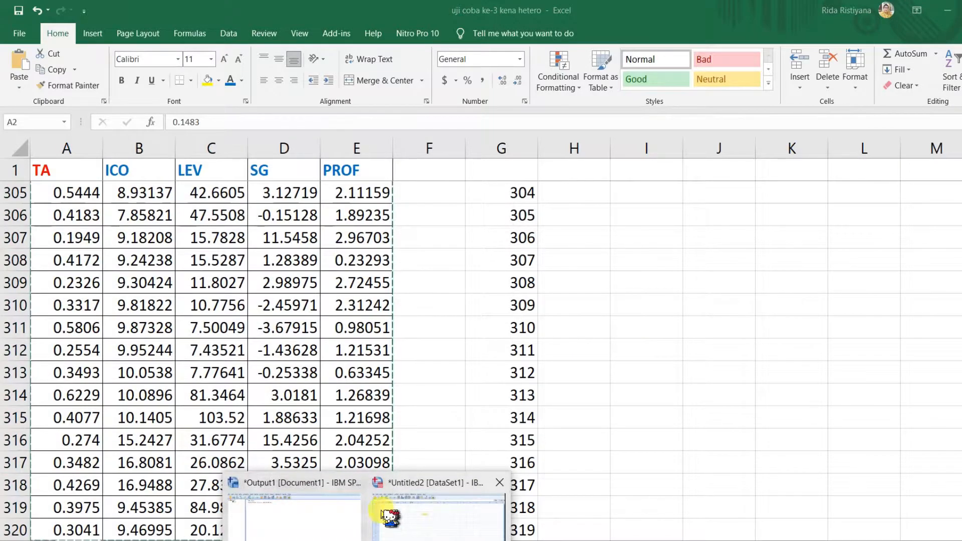
pyautogui.click(421, 516)
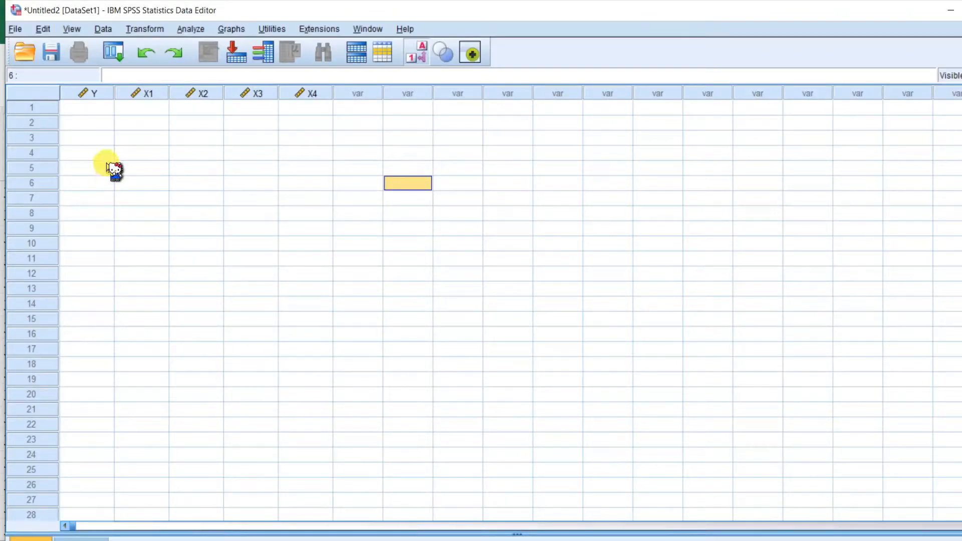
pyautogui.click(88, 109)
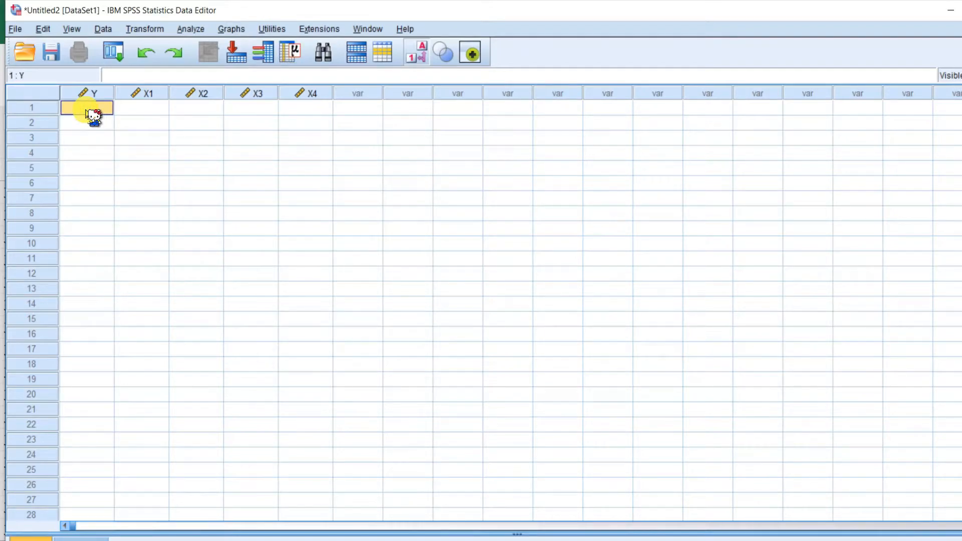
pyautogui.rightClick(86, 110)
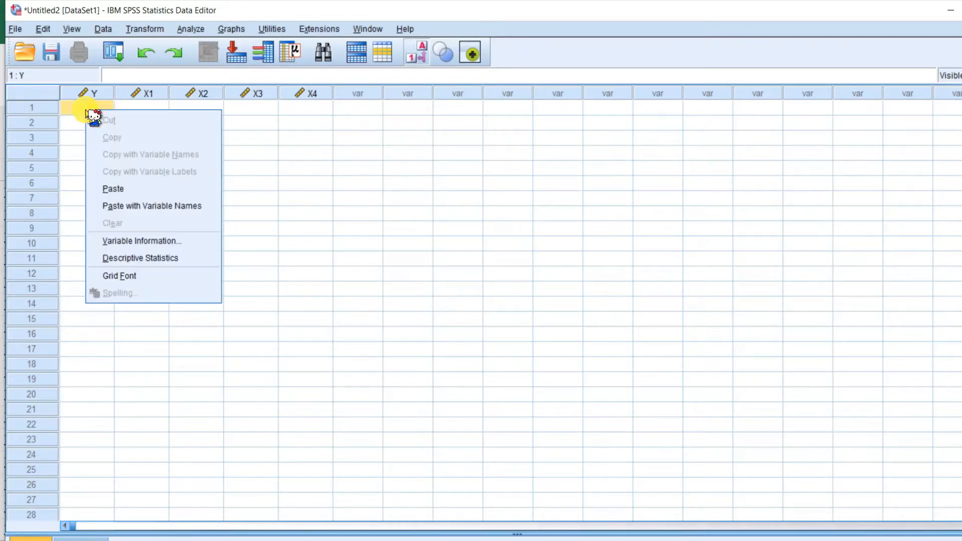
pyautogui.click(132, 197)
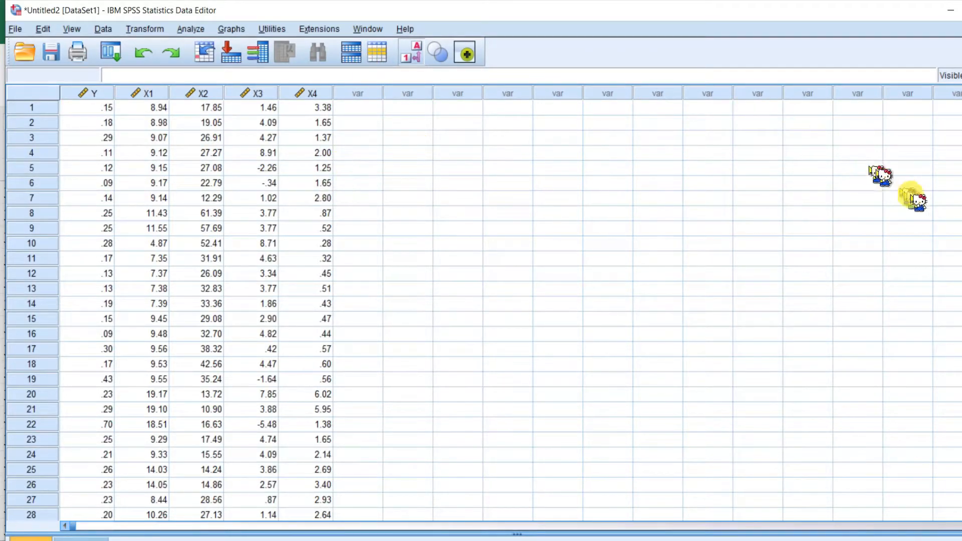
# Scroll through the pasted data to check the last observation row and the first rows.
pyautogui.scroll(-20, 485, 311)
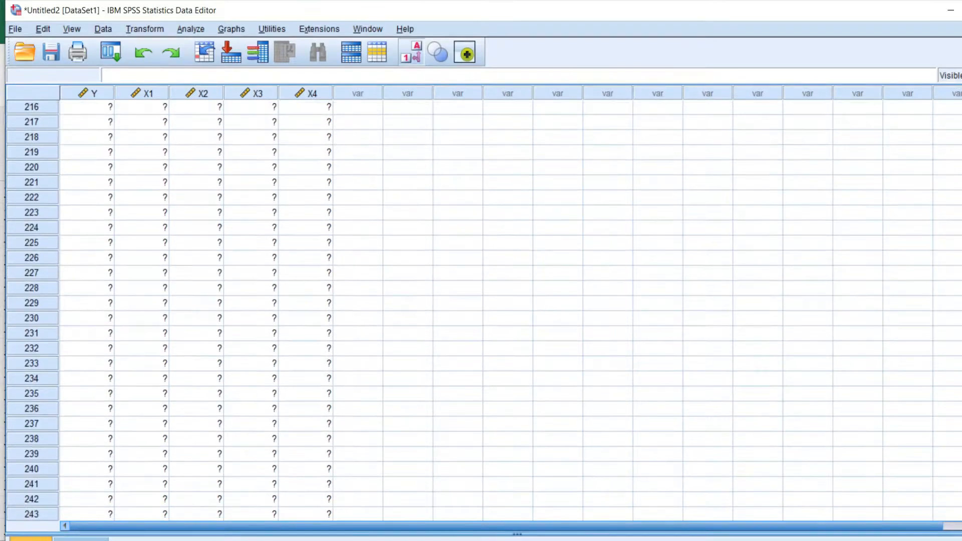
pyautogui.scroll(7, 882, 411)
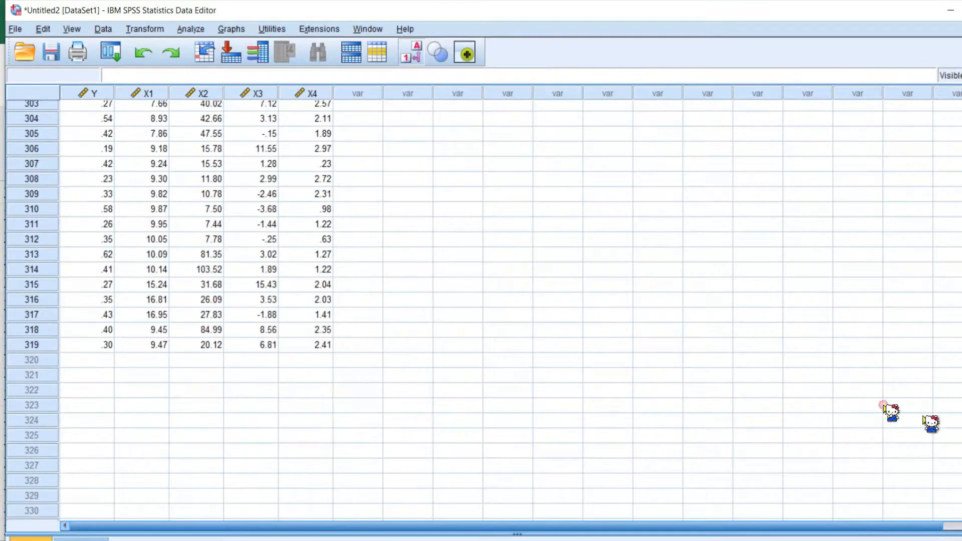
pyautogui.click(44, 346)
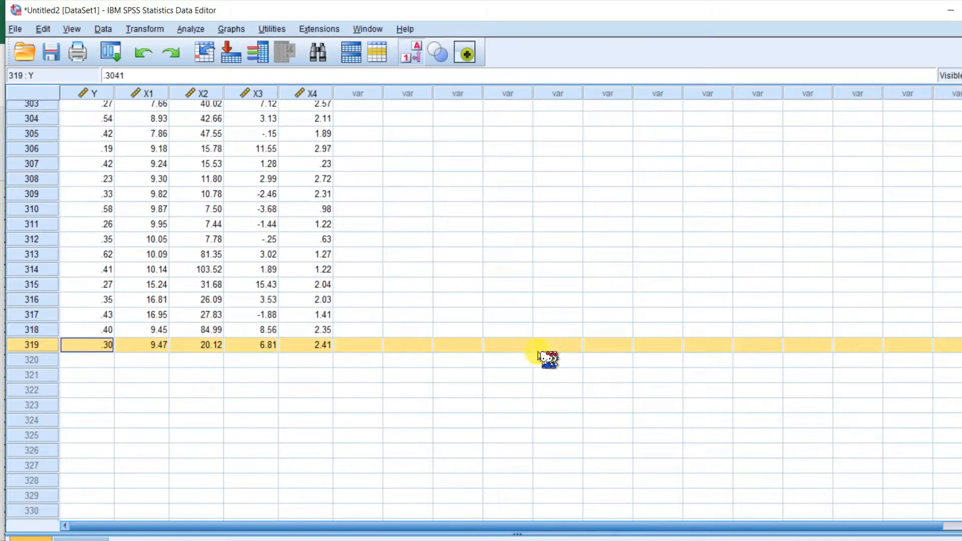
pyautogui.click(572, 238)
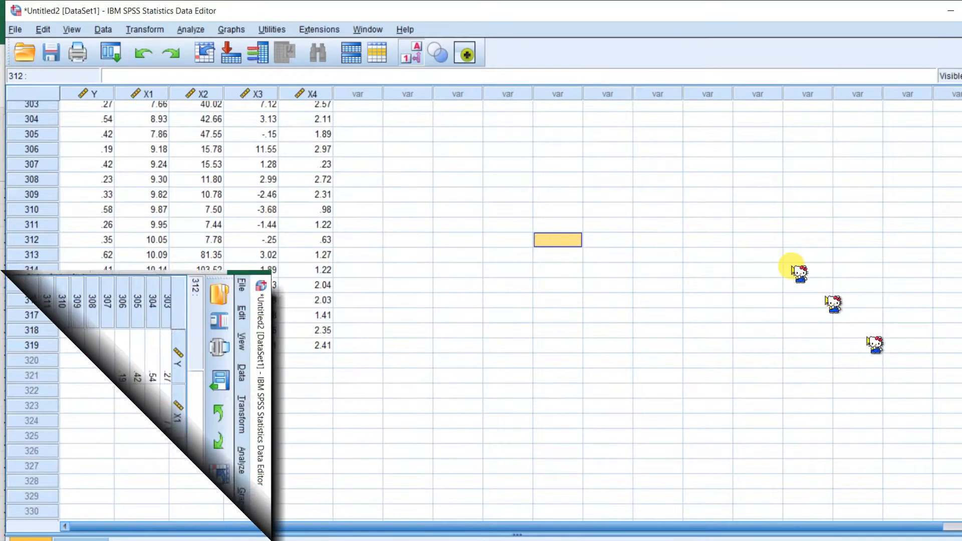
pyautogui.scroll(20, 718, 323)
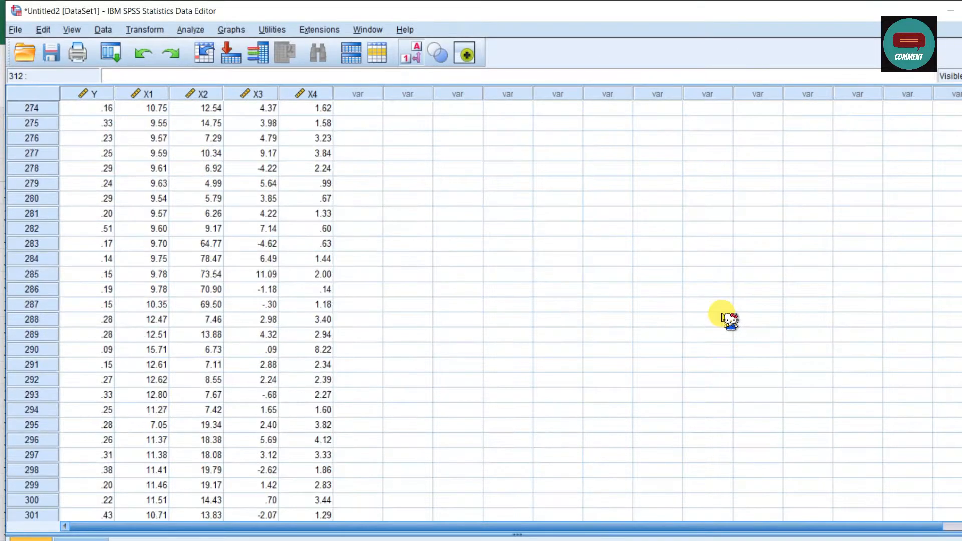
pyautogui.scroll(17, 726, 319)
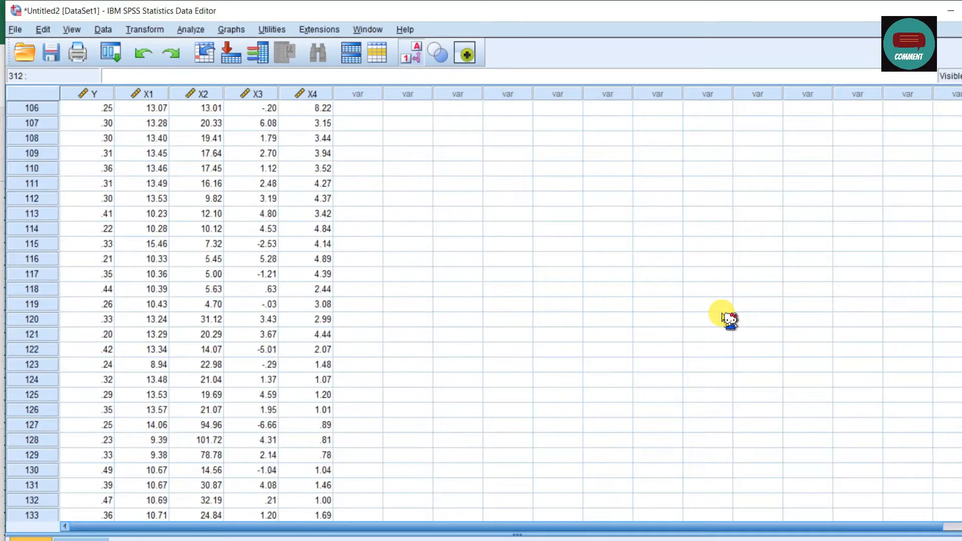
pyautogui.scroll(1, 726, 318)
pyautogui.scroll(20, 425, 238)
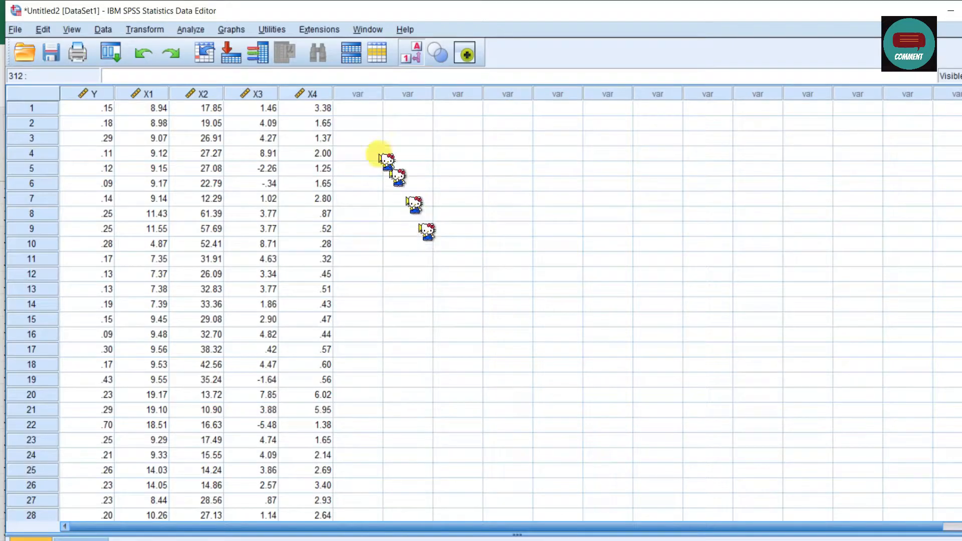
# Open Linear Regression and set TA as the dependent variable.
pyautogui.click(196, 30)
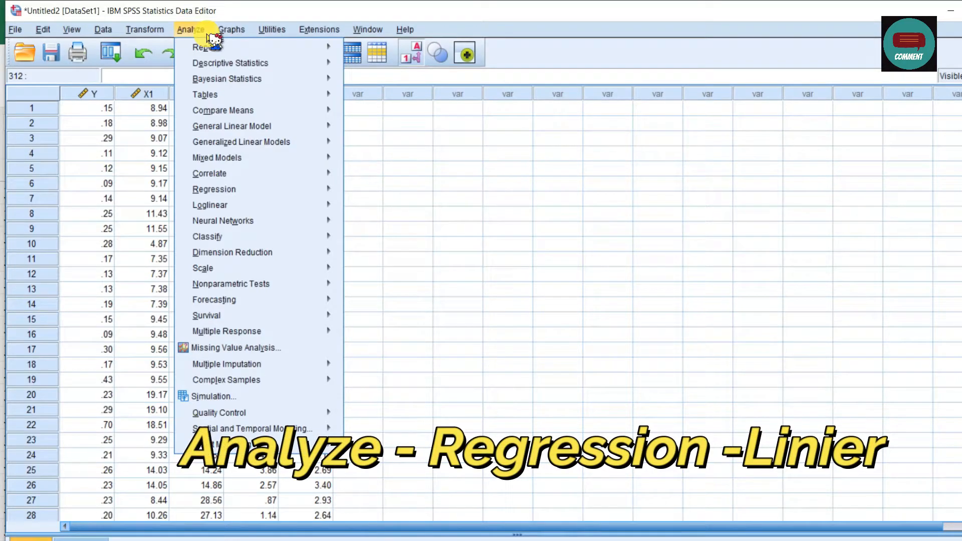
pyautogui.moveTo(248, 191)
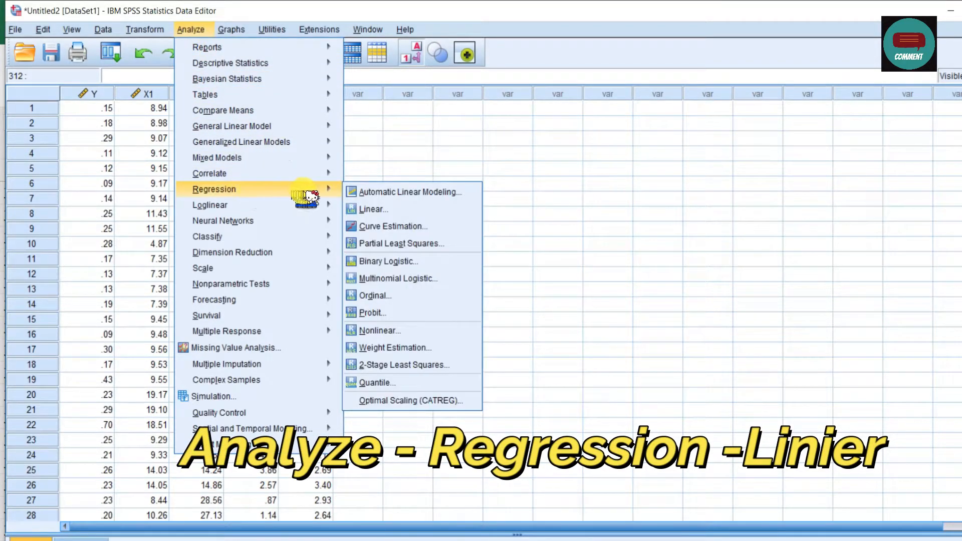
pyautogui.click(446, 219)
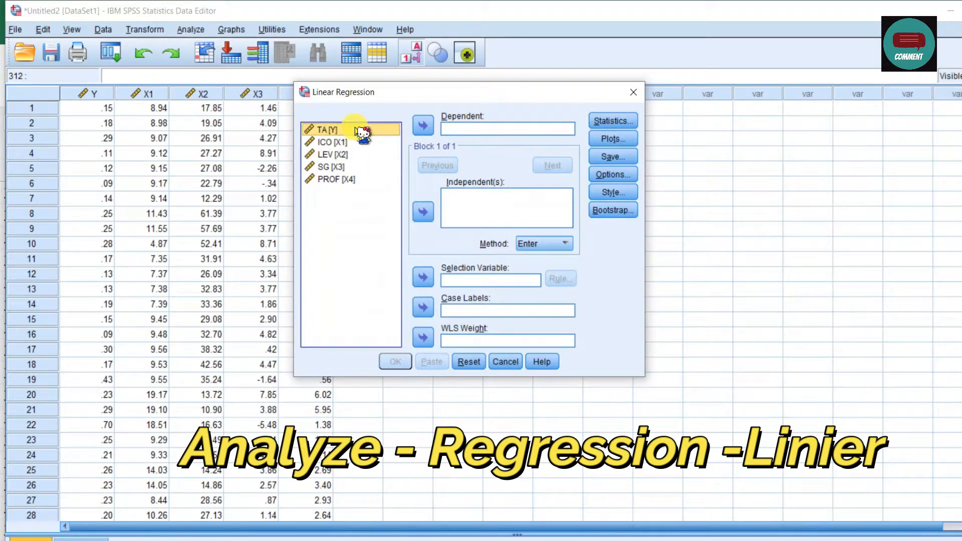
pyautogui.click(424, 125)
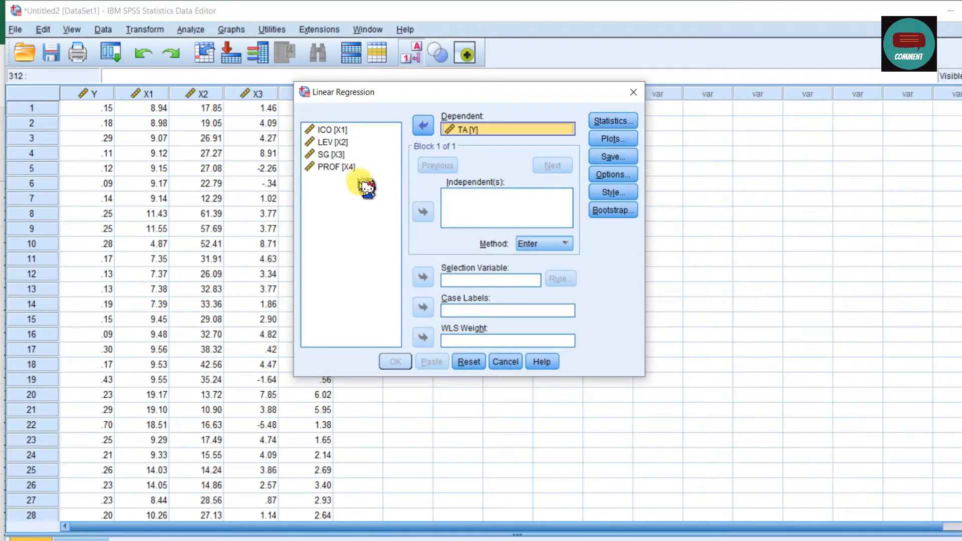
# Add ICO, LEV, SG and PROF as the independent variables.
pyautogui.click(371, 201)
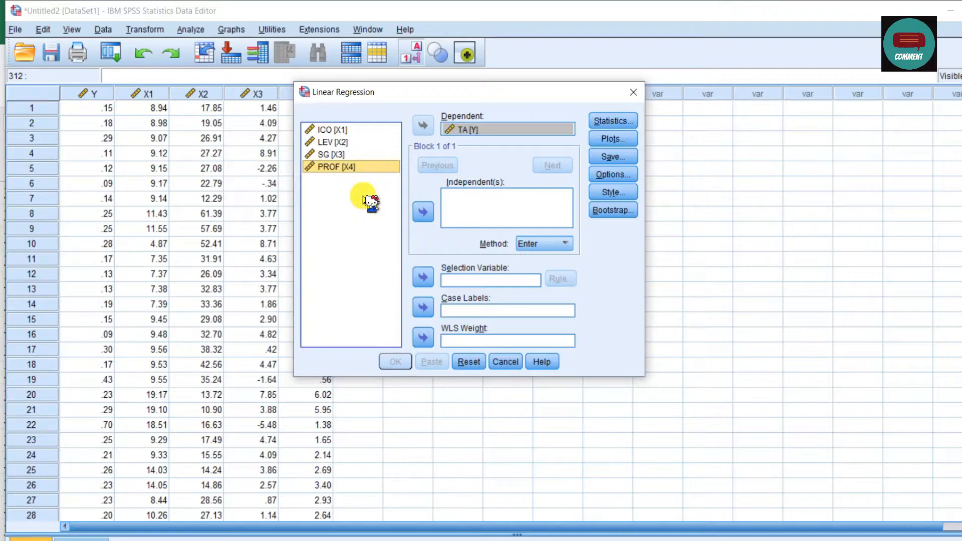
pyautogui.hotkey('ctrl', 'a')
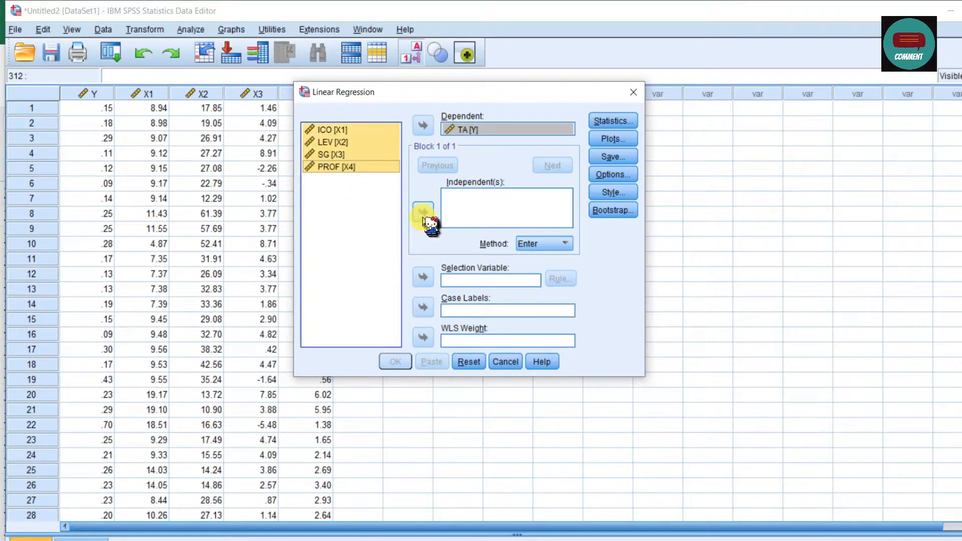
pyautogui.click(424, 213)
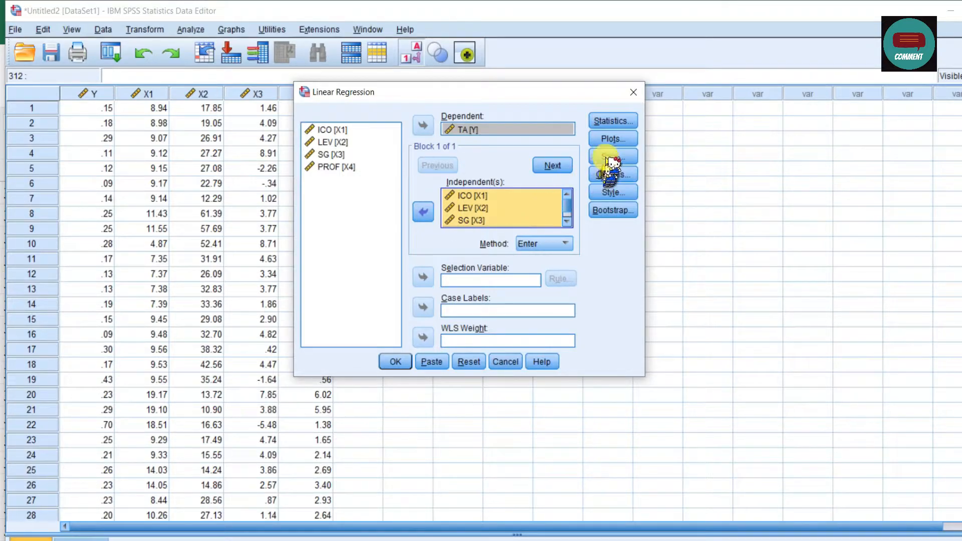
# Keep the default regression statistics and add a plot of SRESID against ZPRED plus a residual histogram and normal probability plot.
pyautogui.click(631, 124)
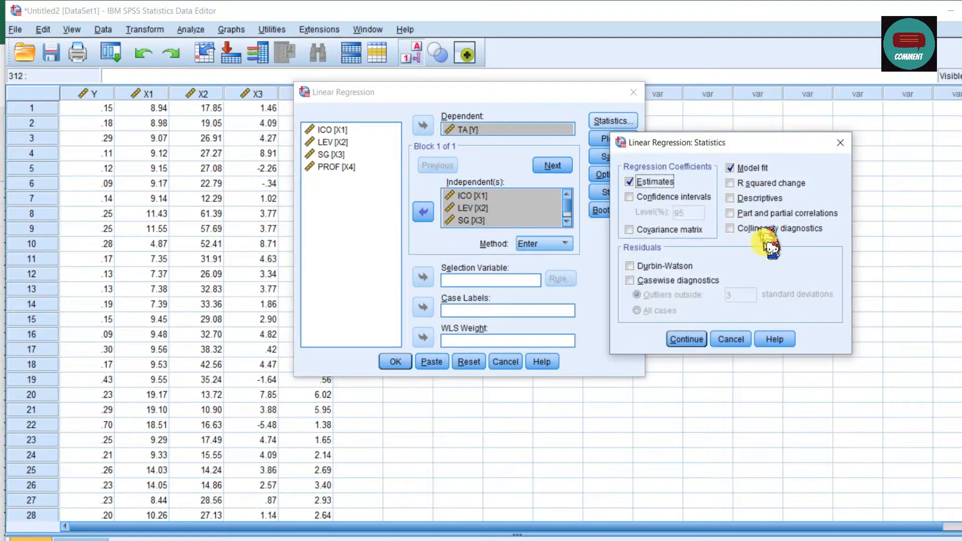
pyautogui.click(684, 339)
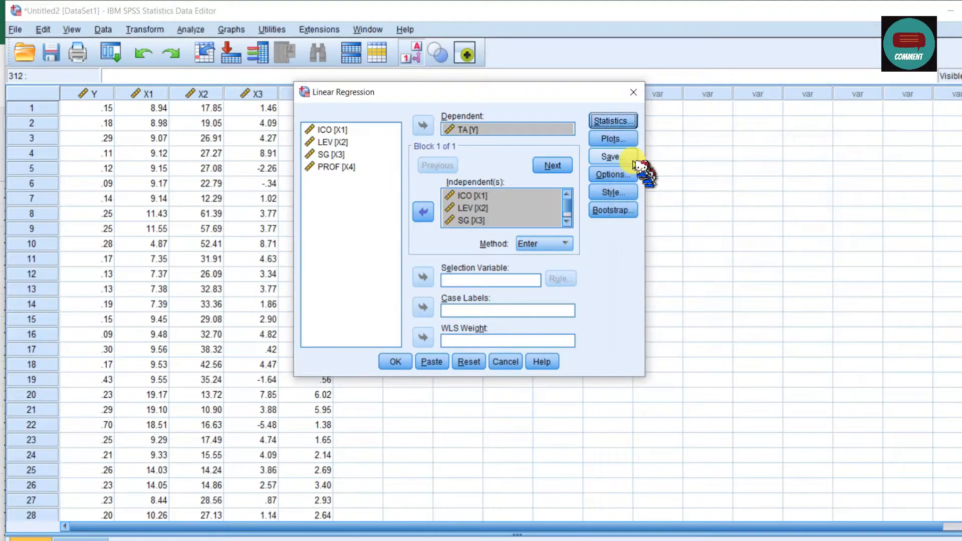
pyautogui.click(620, 141)
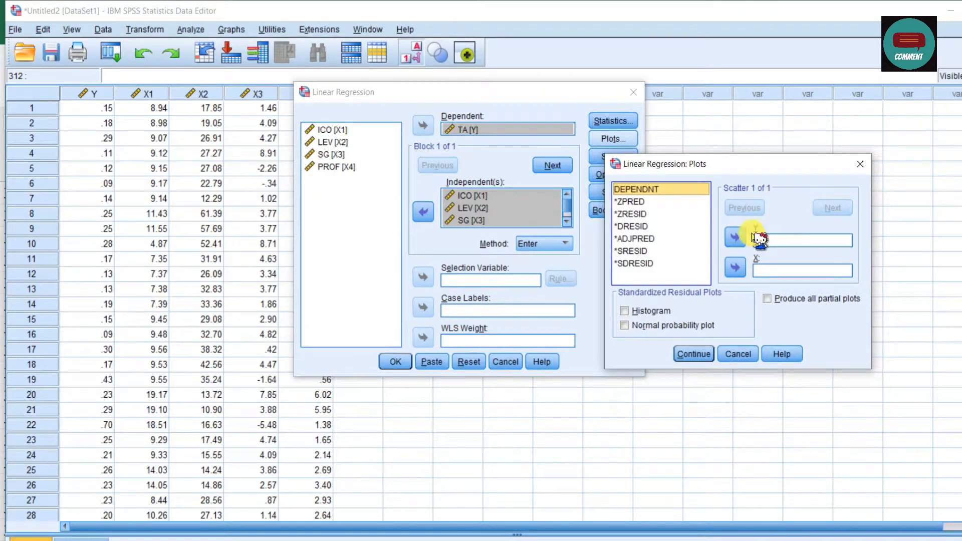
pyautogui.click(642, 252)
pyautogui.click(736, 237)
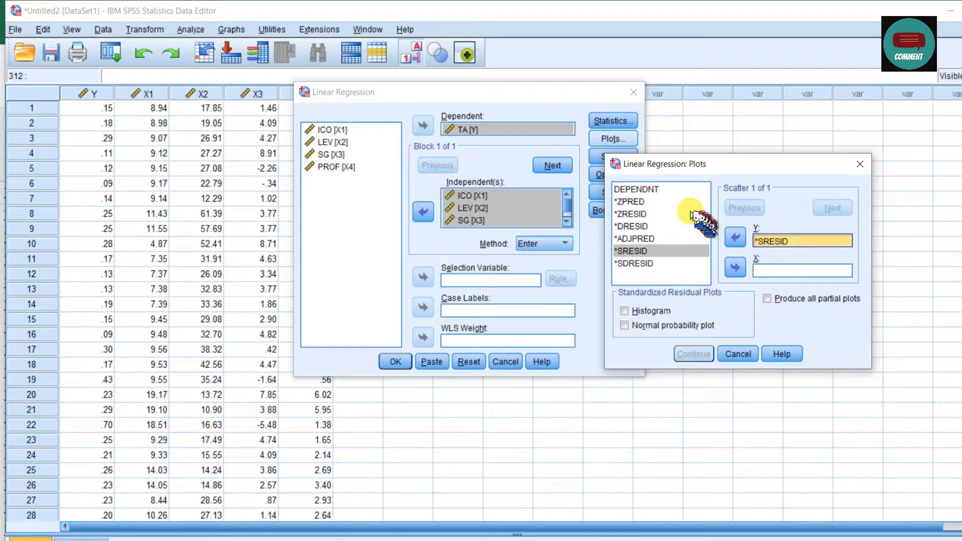
pyautogui.click(641, 202)
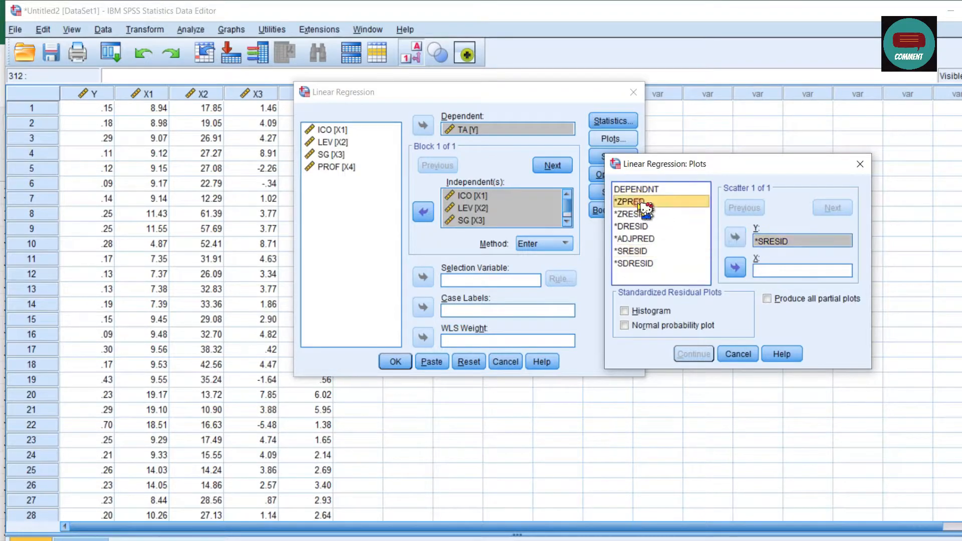
pyautogui.click(735, 267)
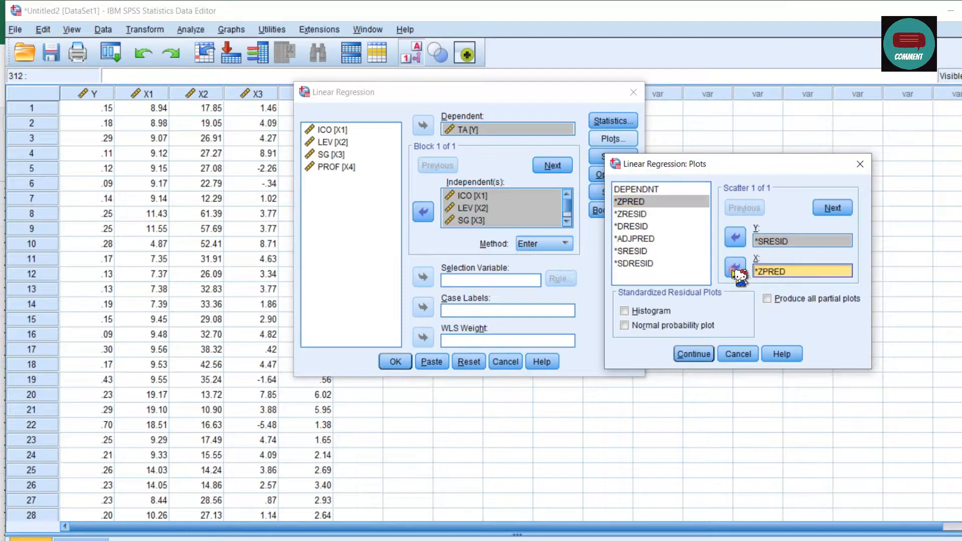
pyautogui.click(643, 312)
pyautogui.click(645, 326)
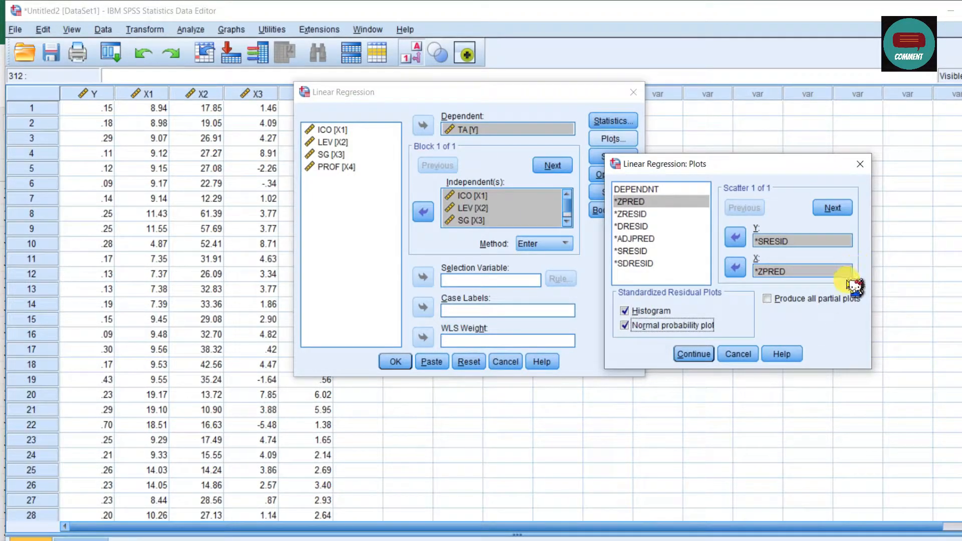
pyautogui.click(697, 355)
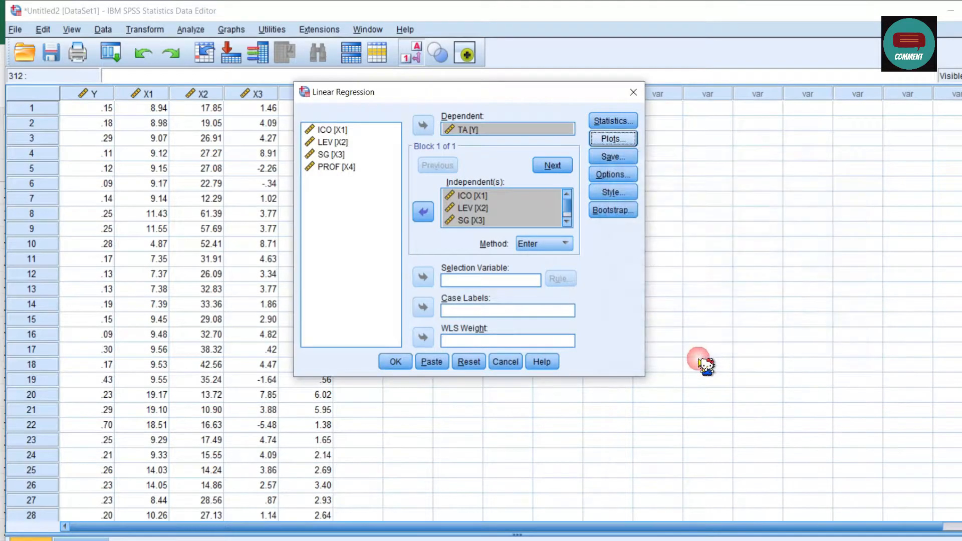
# Save the unstandardized residuals and run the regression.
pyautogui.click(611, 157)
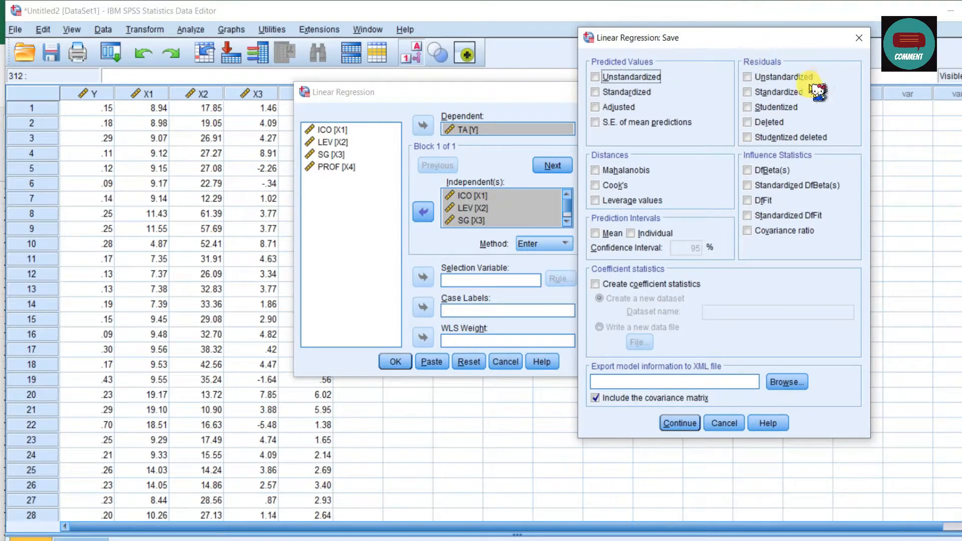
pyautogui.click(748, 78)
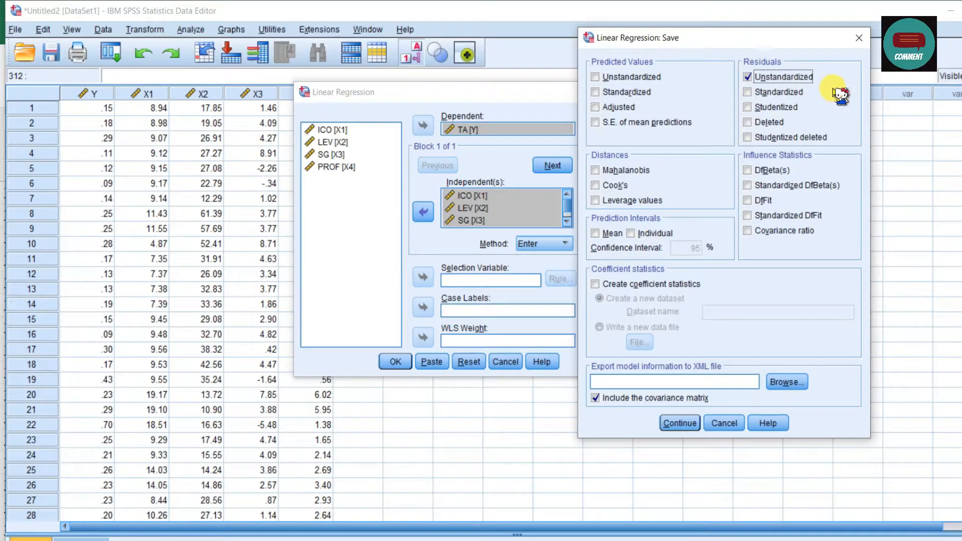
pyautogui.click(690, 427)
pyautogui.click(396, 362)
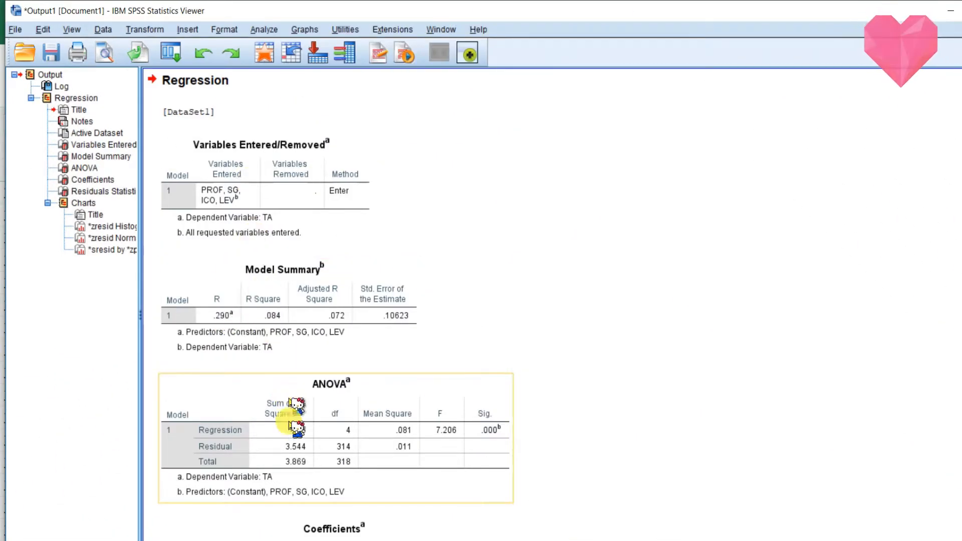
# Switch to the Data Editor and inspect the saved residual column RES_1.
pyautogui.moveTo(371, 539)
pyautogui.click(424, 532)
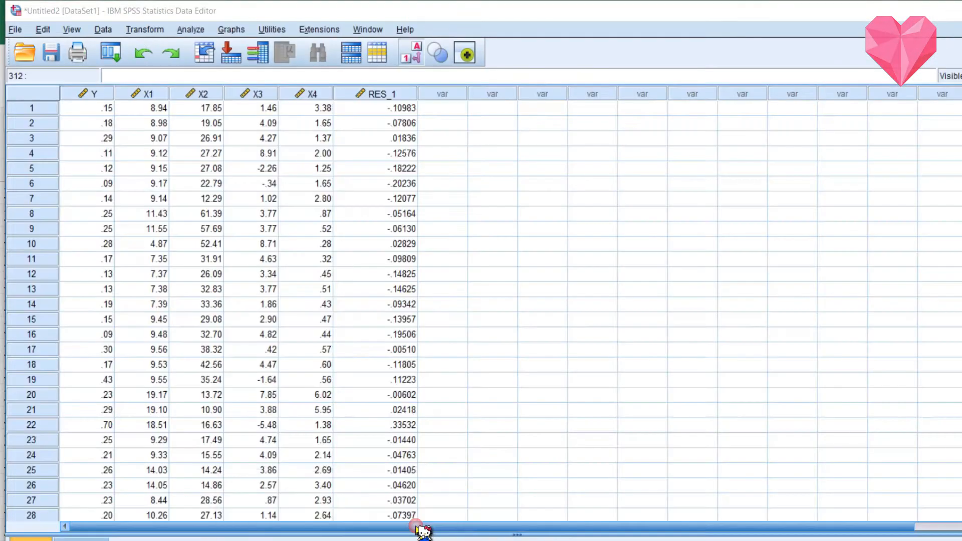
pyautogui.click(368, 95)
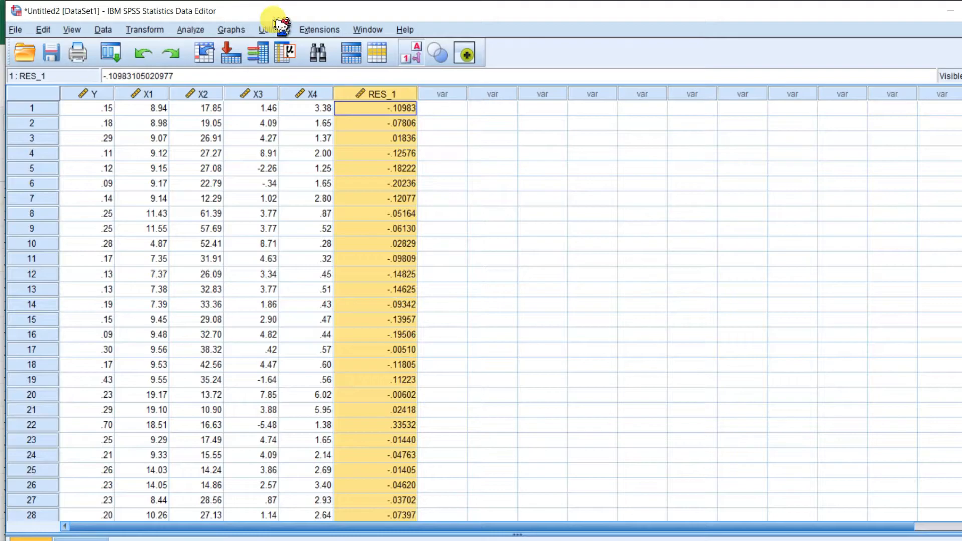
pyautogui.click(151, 31)
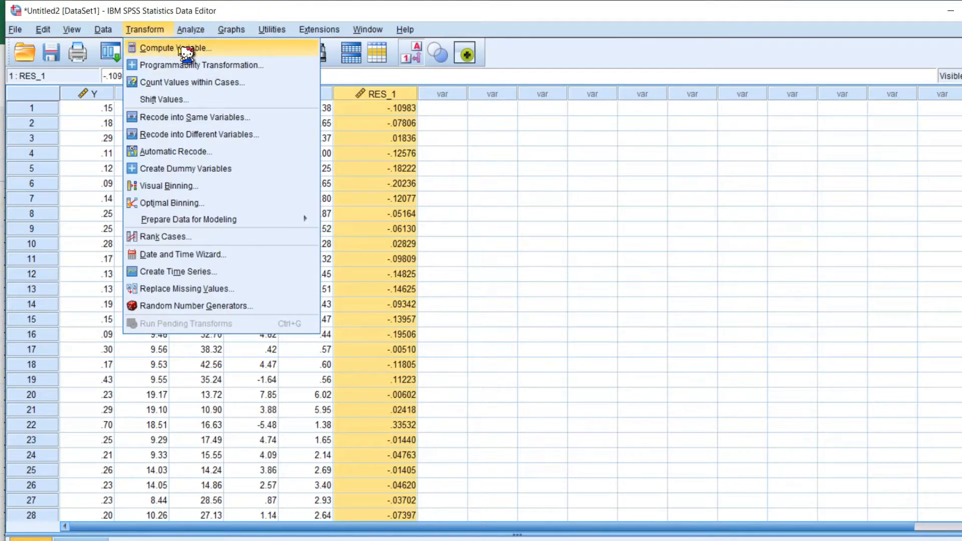
pyautogui.click(175, 48)
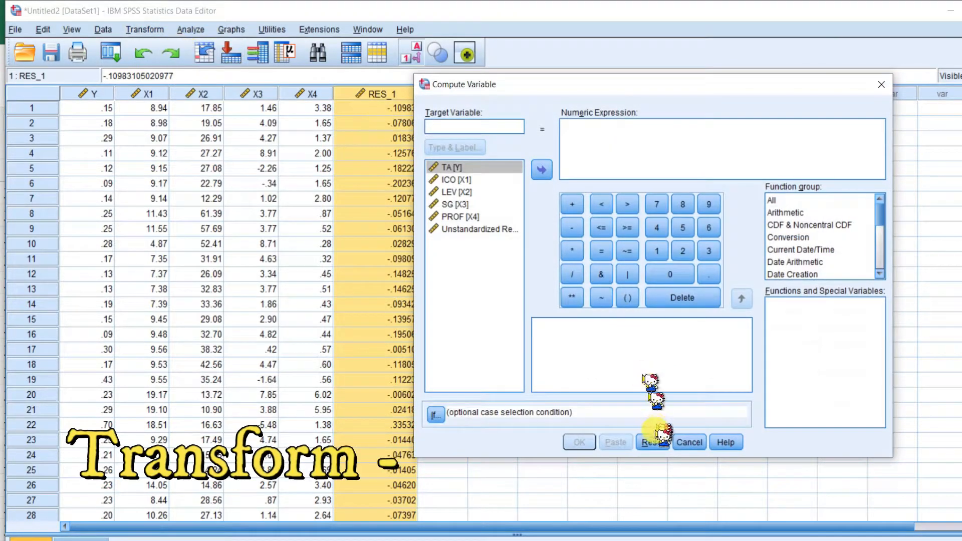
pyautogui.click(685, 443)
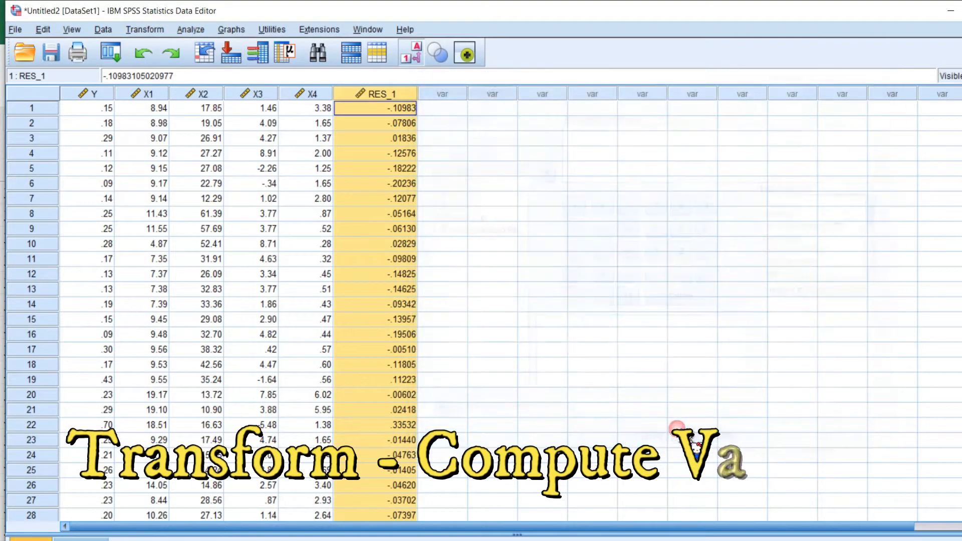
# Compute a new variable AbsUt as ABS(RES_1), the absolute value of the unstandardized residuals.
pyautogui.click(147, 29)
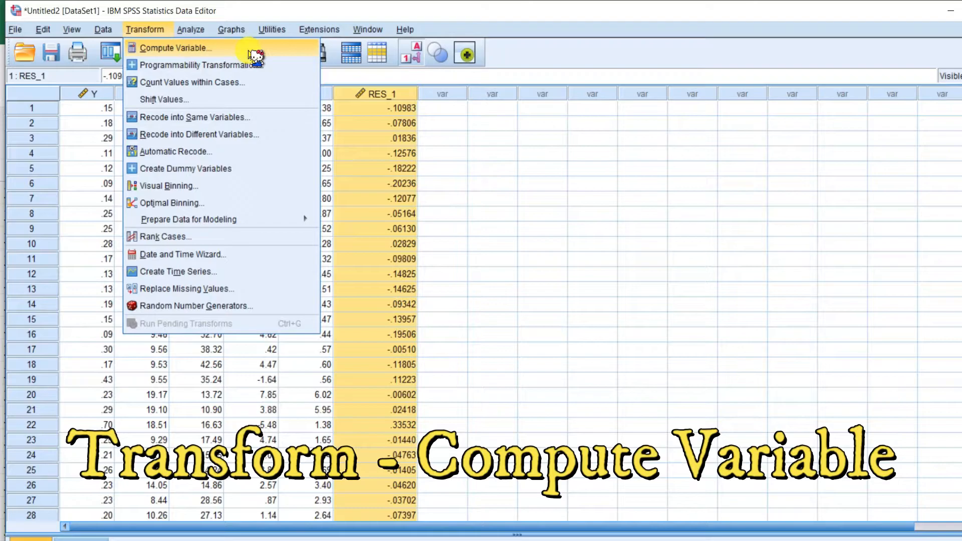
pyautogui.click(175, 48)
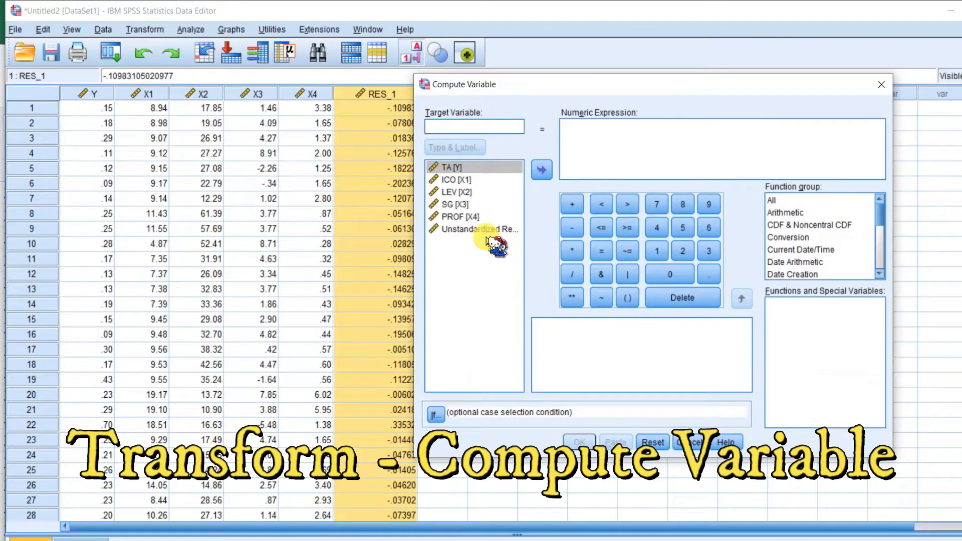
pyautogui.write('AbsUt')
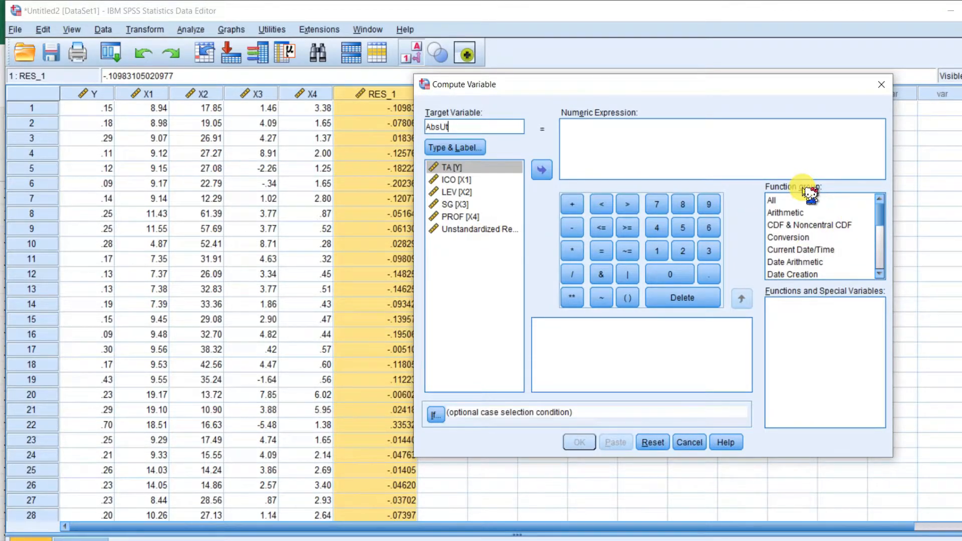
pyautogui.click(786, 200)
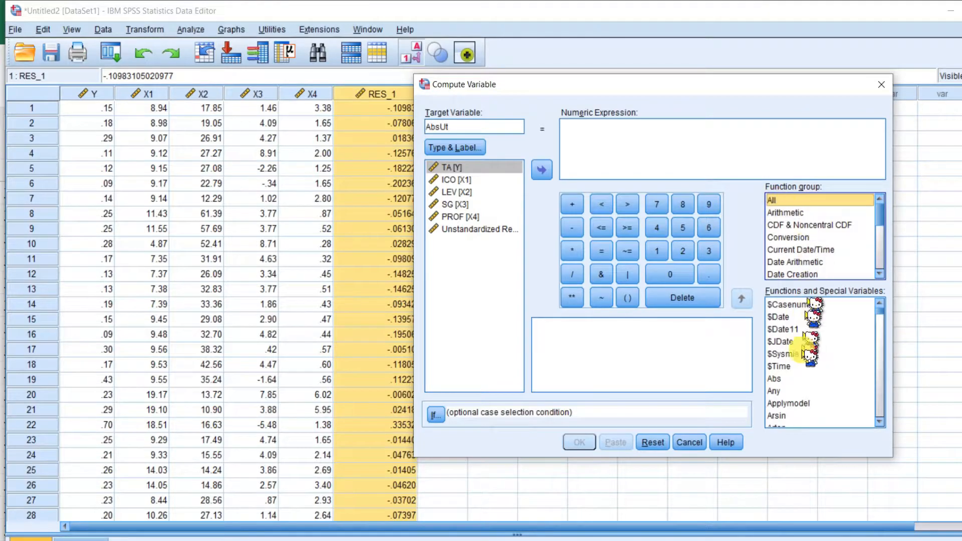
pyautogui.click(780, 378)
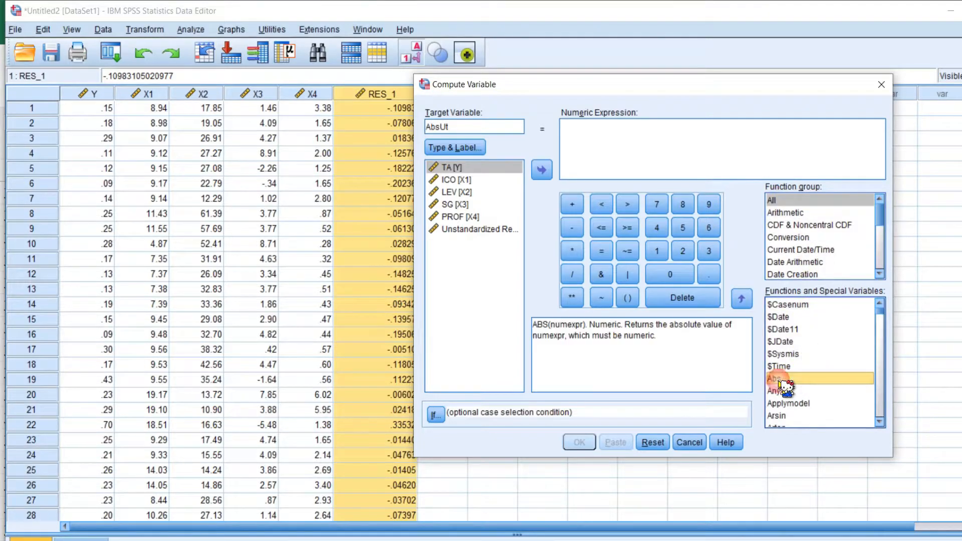
pyautogui.click(745, 299)
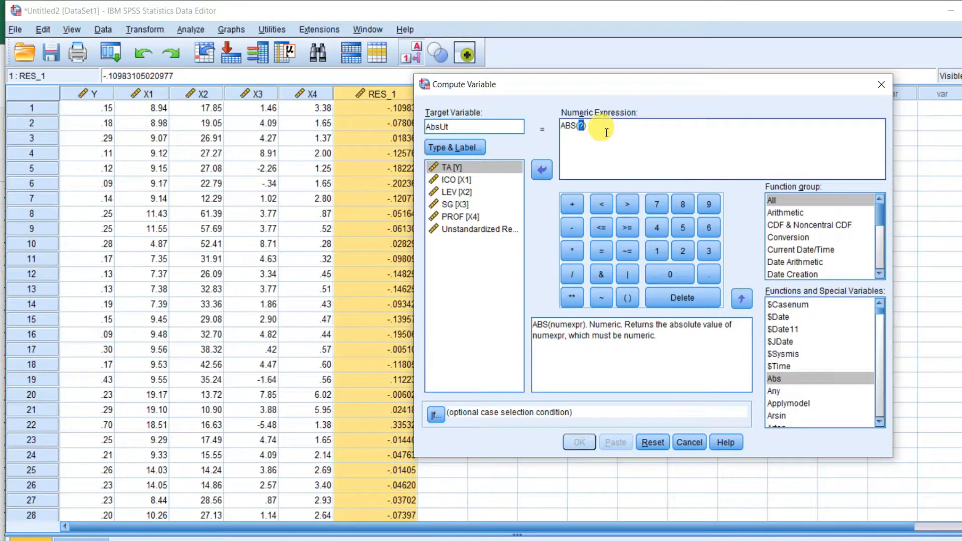
pyautogui.click(473, 232)
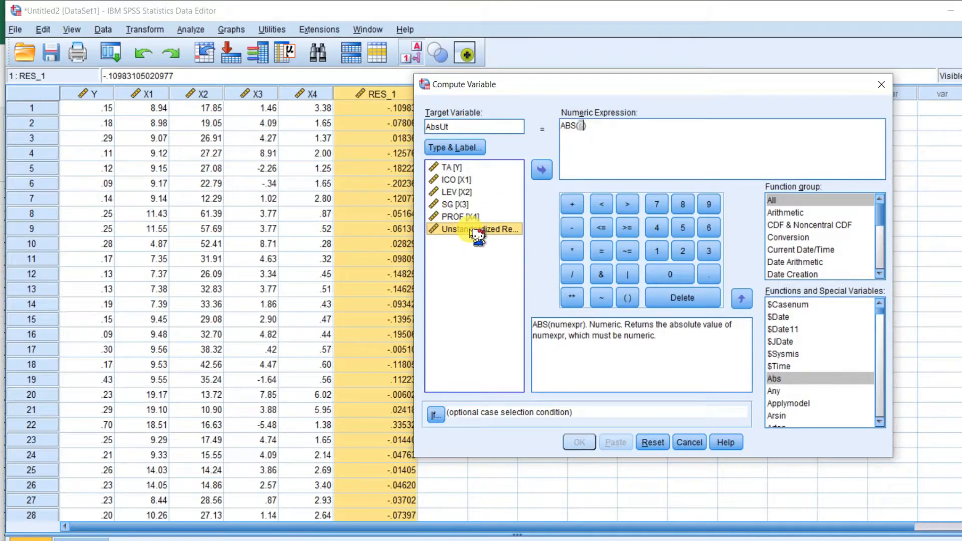
pyautogui.click(543, 170)
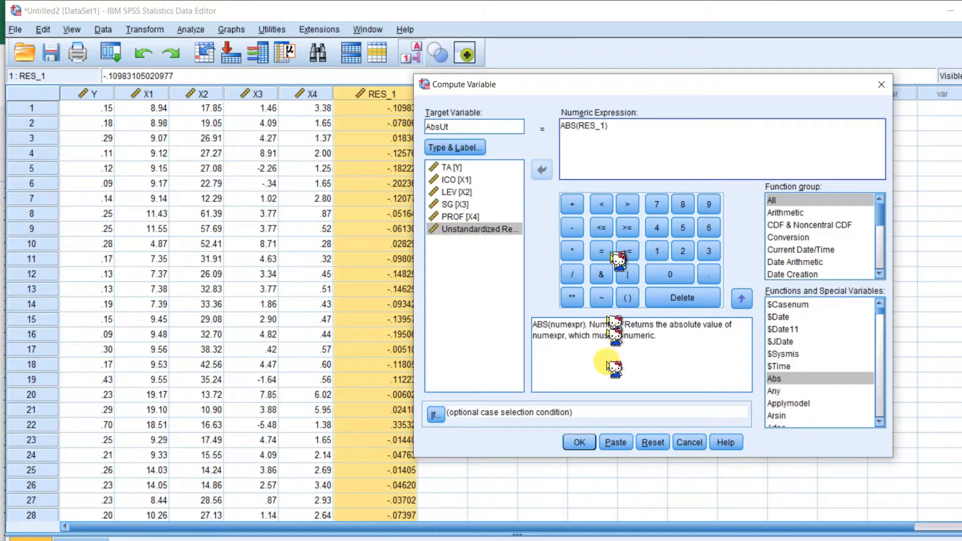
pyautogui.click(580, 443)
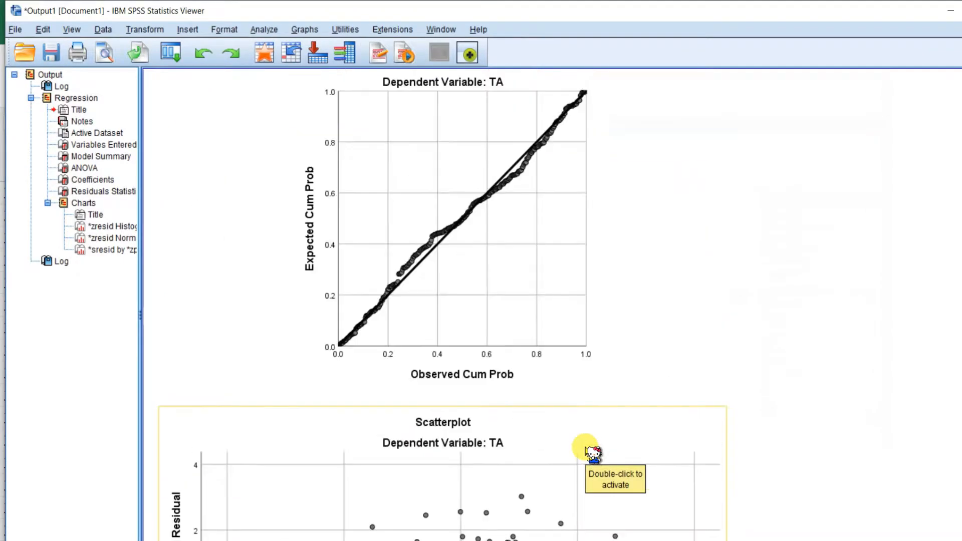
# Return to the Data Editor and inspect the new AbsUt column.
pyautogui.click(281, 519)
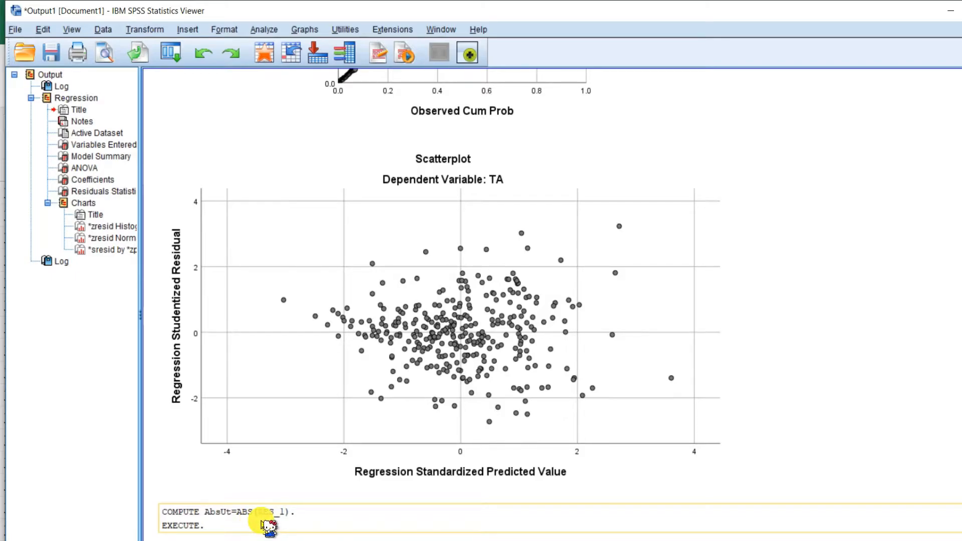
pyautogui.moveTo(367, 540)
pyautogui.click(441, 519)
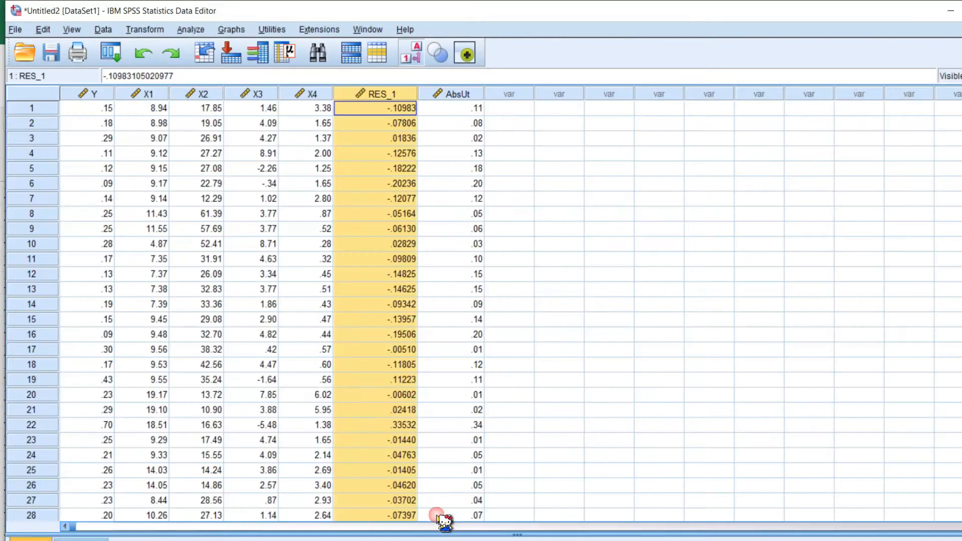
pyautogui.click(448, 94)
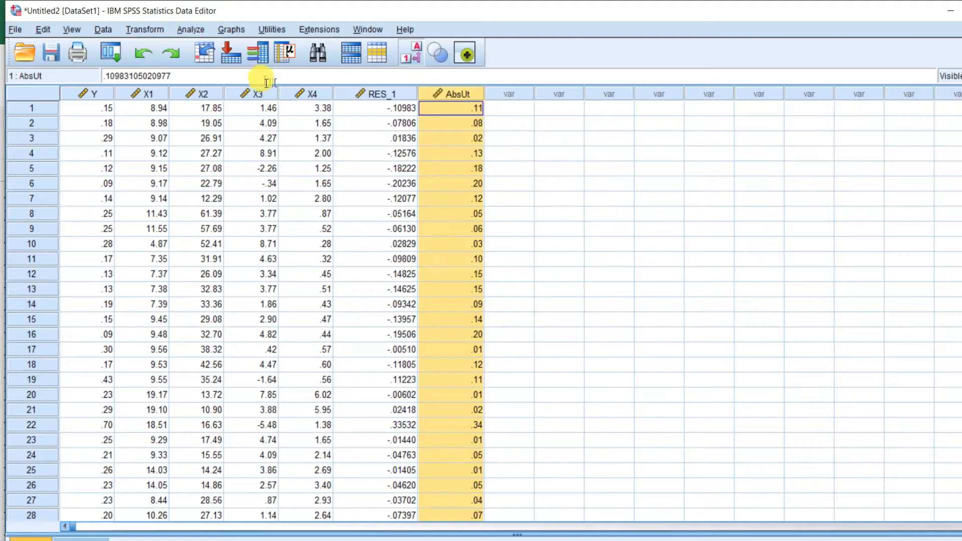
# Run a linear regression with AbsUt replacing TA as the dependent variable, keeping ICO, LEV, SG and PROF as independents.
pyautogui.click(190, 30)
pyautogui.moveTo(223, 190)
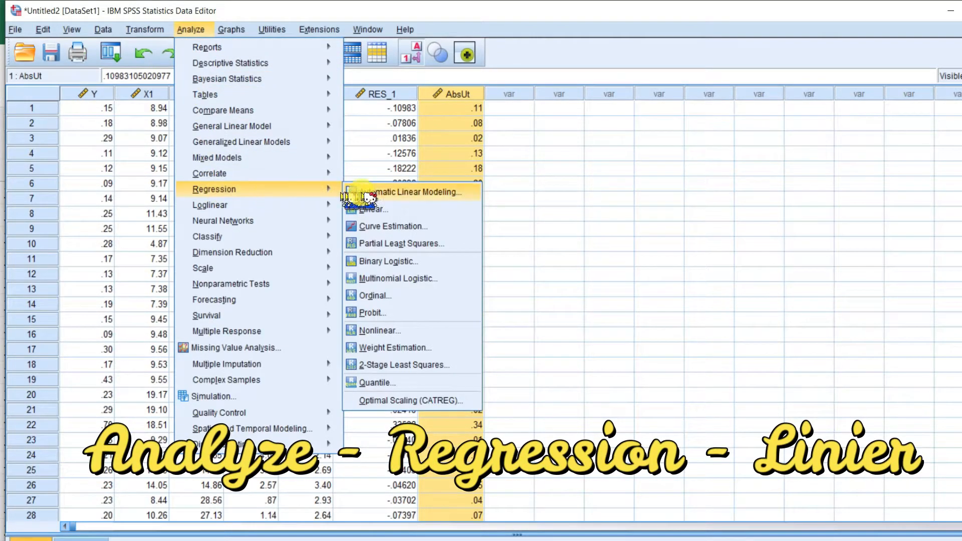
pyautogui.click(415, 214)
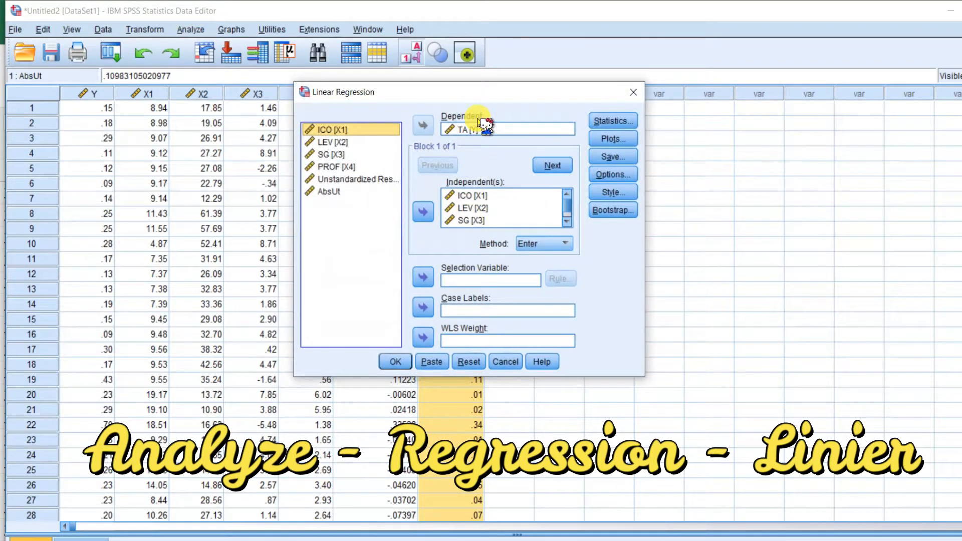
pyautogui.click(472, 130)
pyautogui.click(423, 126)
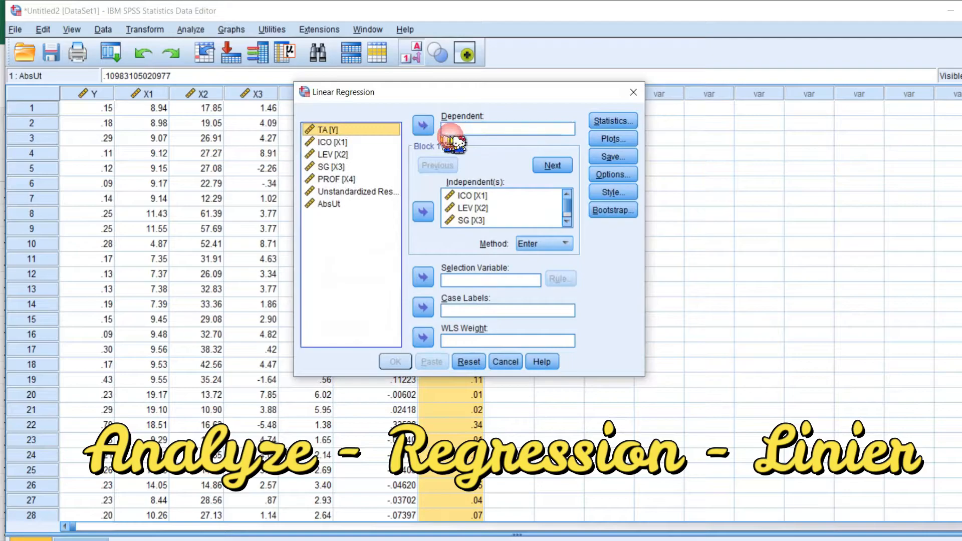
pyautogui.click(330, 205)
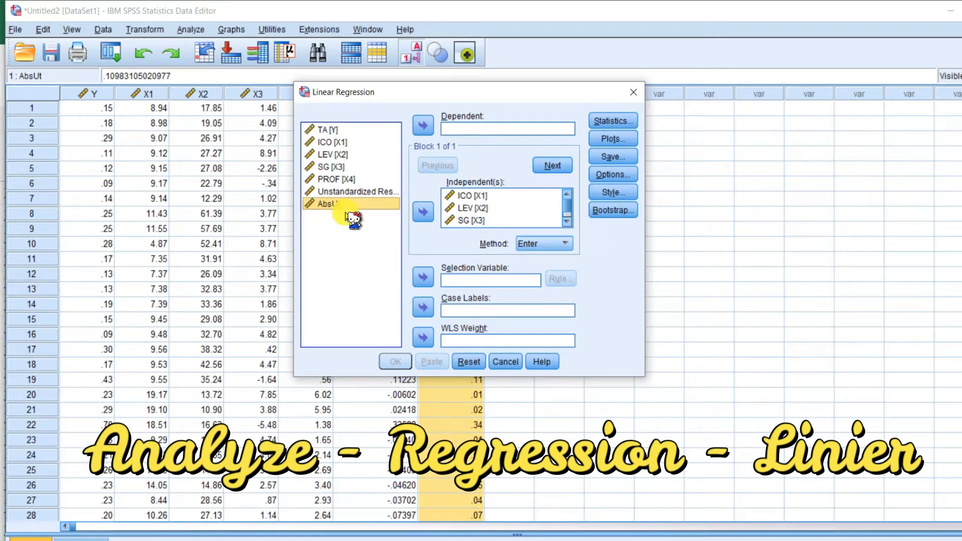
pyautogui.click(423, 128)
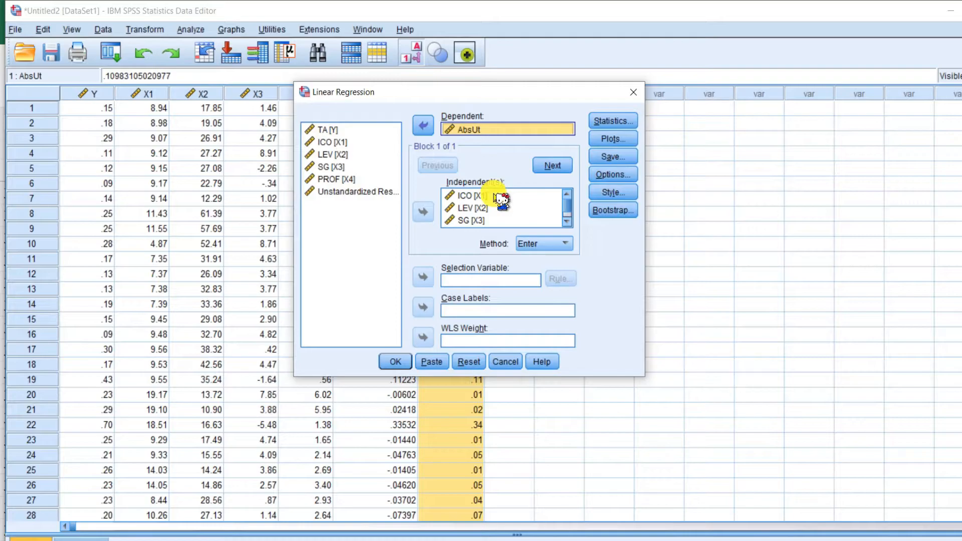
pyautogui.click(387, 363)
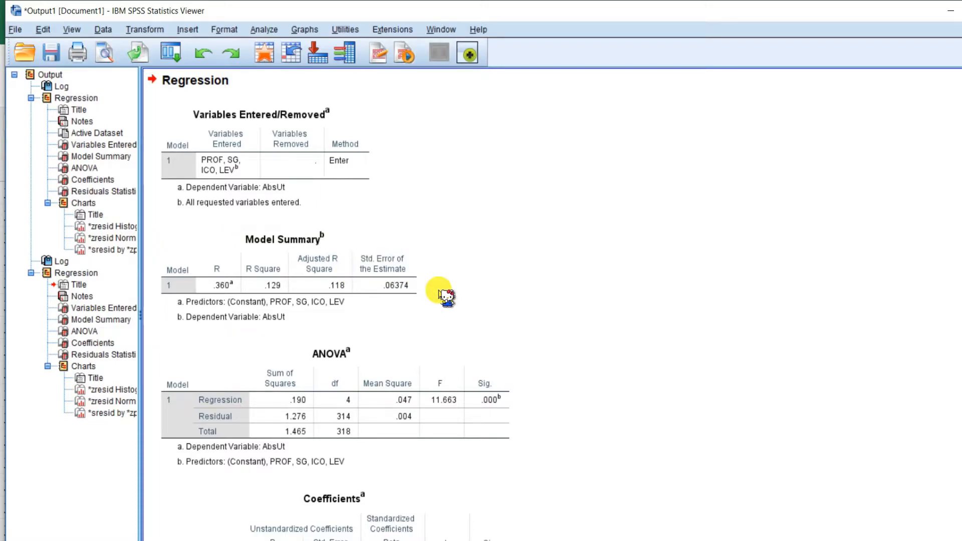
pyautogui.scroll(-5, 446, 296)
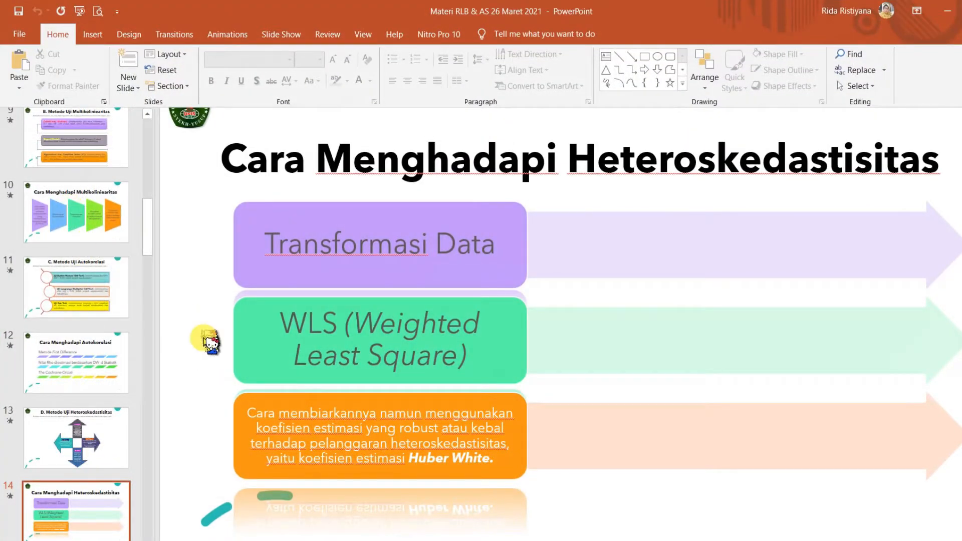
# Review the slide describing the heteroscedasticity test methods and the Glejser decision rule.
pyautogui.click(76, 436)
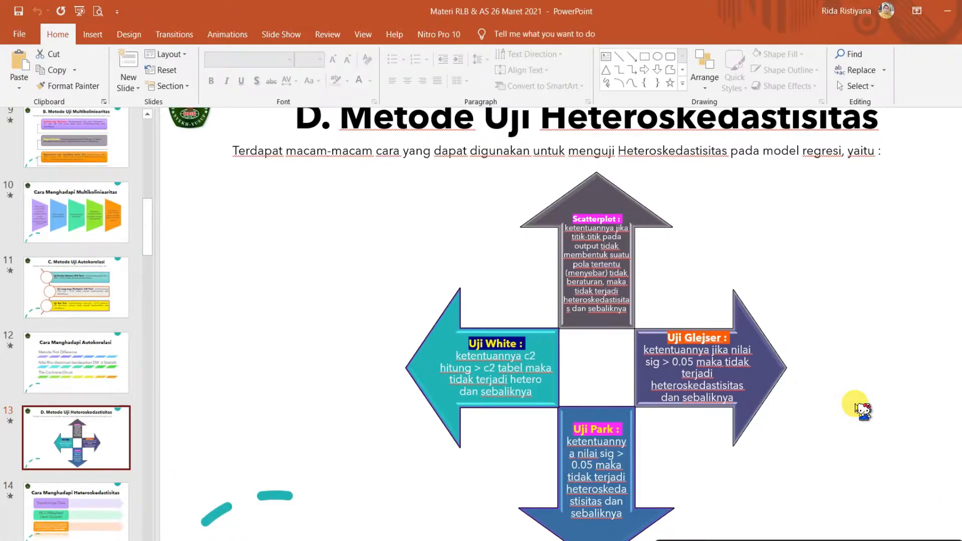
pyautogui.scroll(-2, 858, 409)
pyautogui.scroll(2, 858, 408)
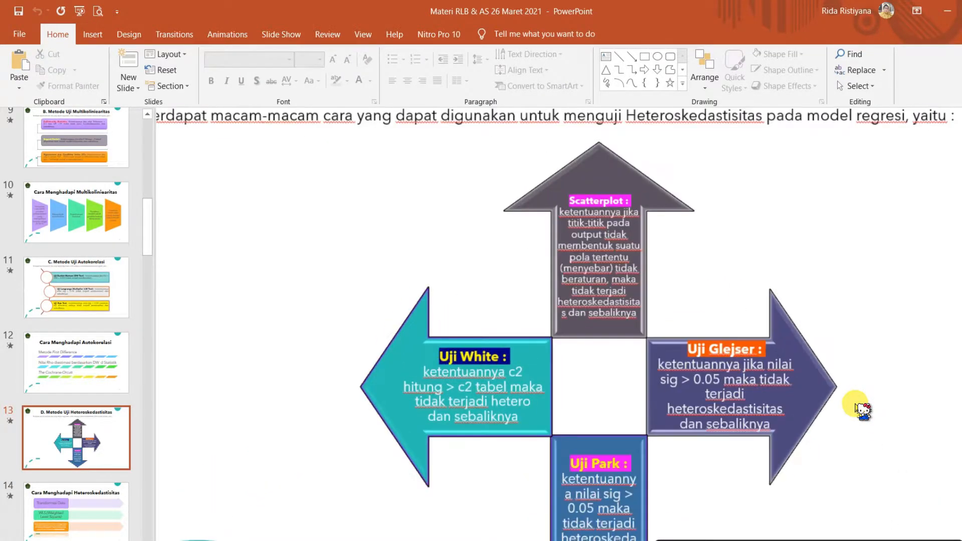
pyautogui.scroll(2, 858, 409)
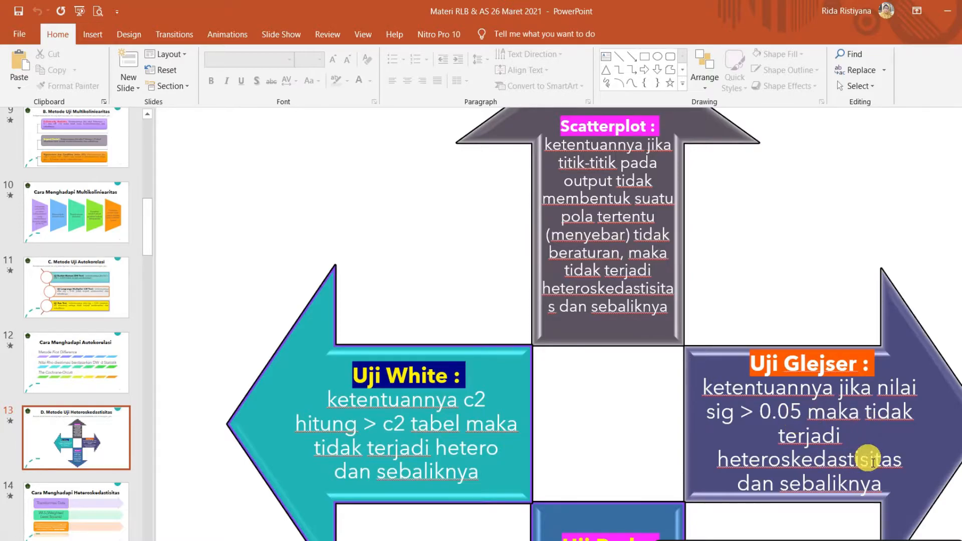
# Switch back to the SPSS output and examine the Sig. values in the Coefficients table for AbsUt.
pyautogui.click(367, 540)
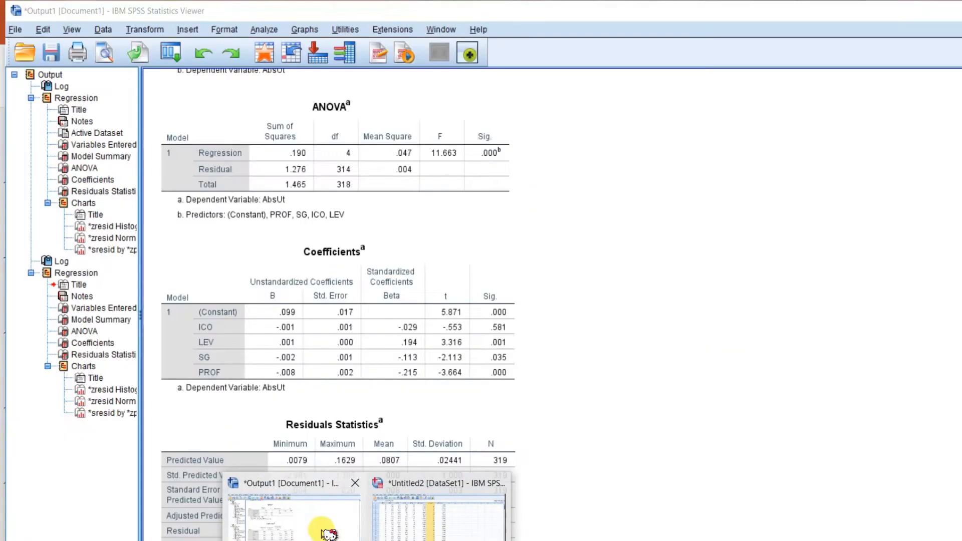
pyautogui.click(321, 523)
pyautogui.click(514, 354)
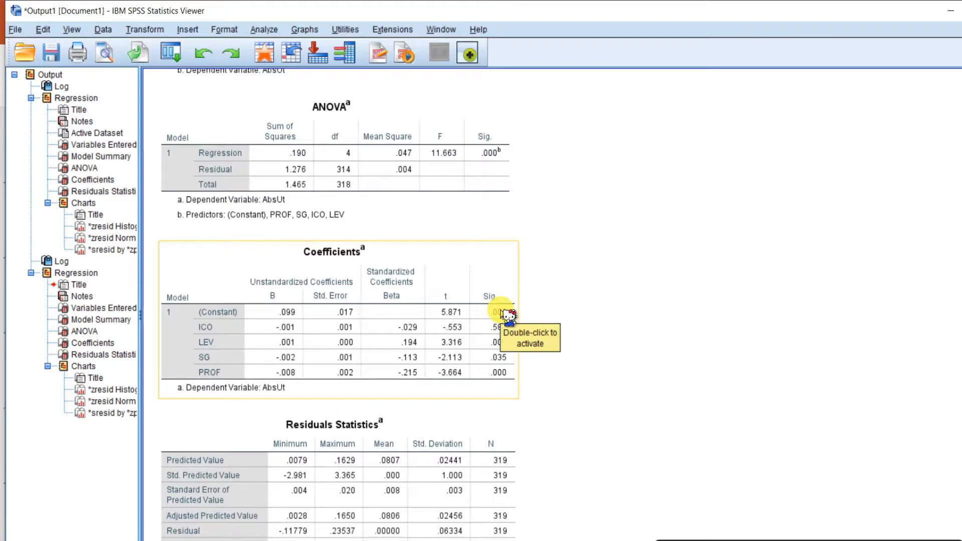
pyautogui.click(702, 393)
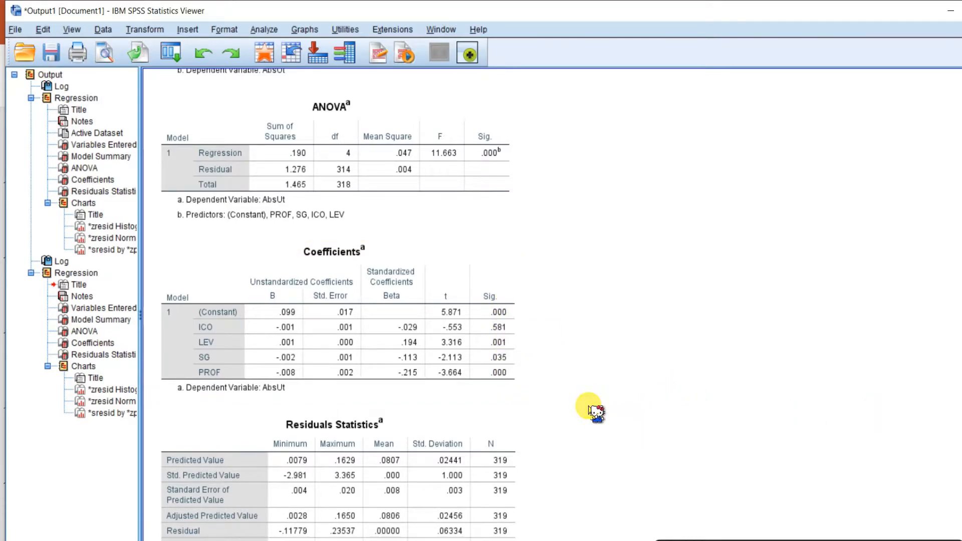
pyautogui.click(516, 309)
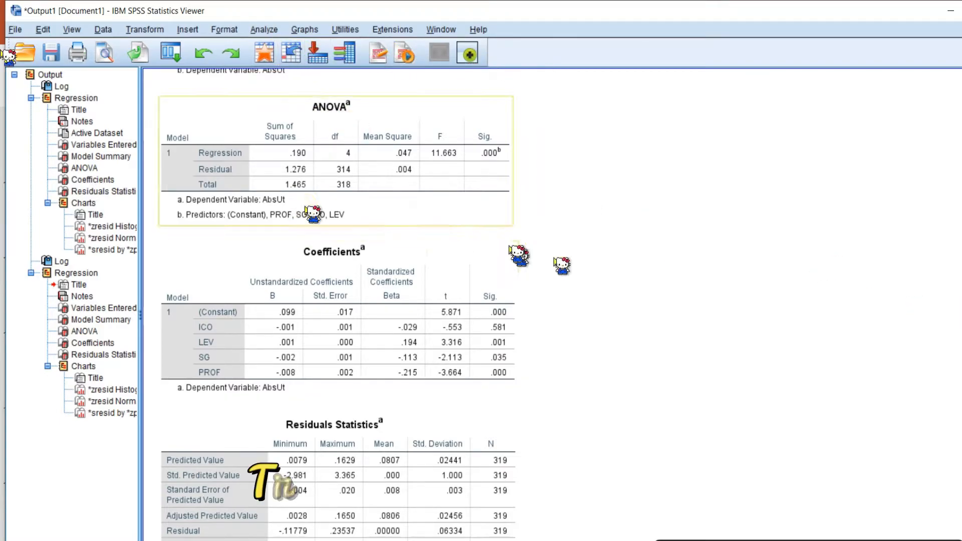
# Open Compute Variable, name the target variable Lag_Y and clear the previous numeric expression.
pyautogui.click(149, 30)
pyautogui.click(216, 44)
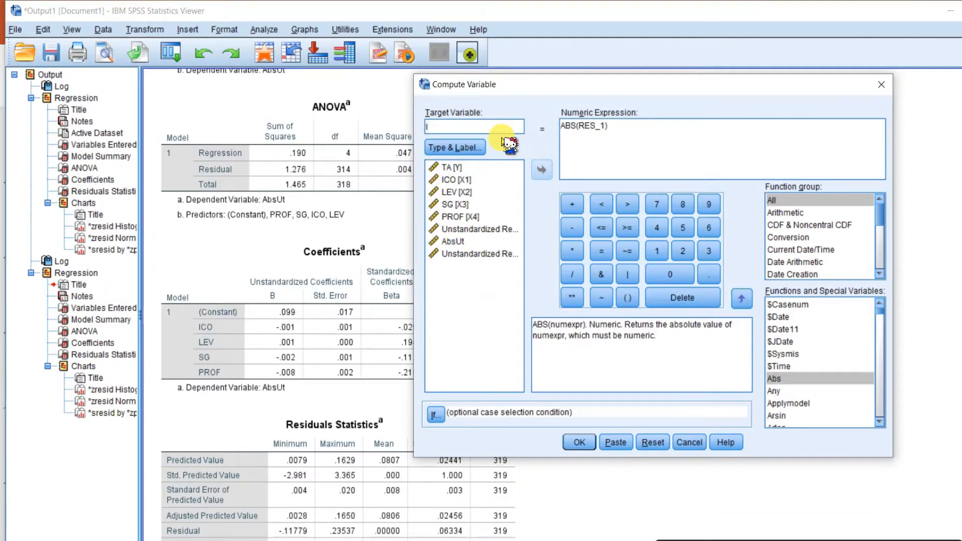
pyautogui.write('L')
pyautogui.write('ag_')
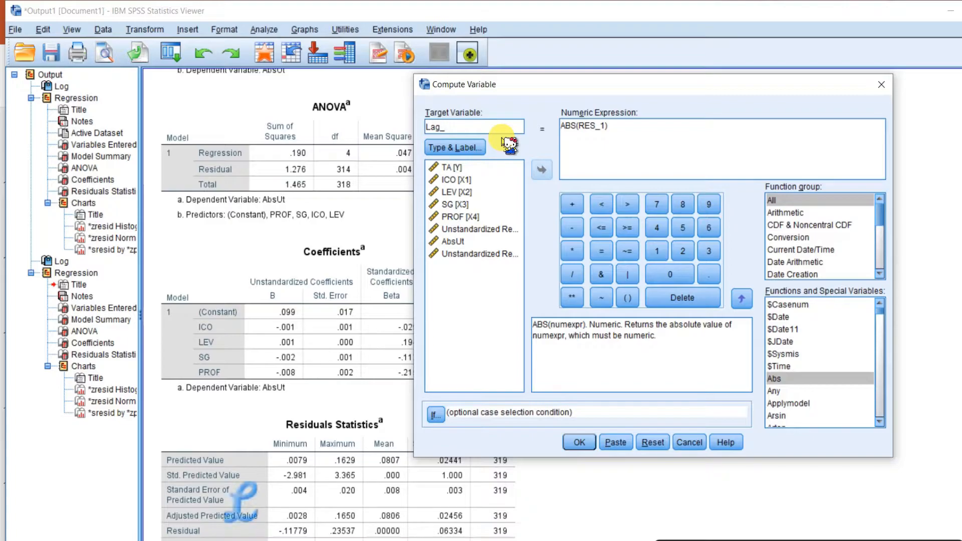
pyautogui.write('y')
pyautogui.press('BackSpace')
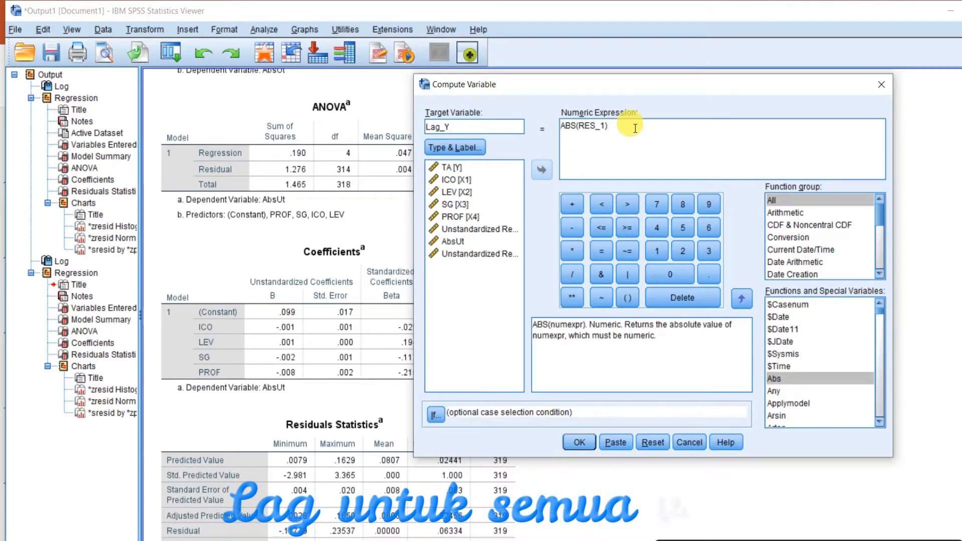
pyautogui.moveTo(632, 129); pyautogui.dragTo(559, 129)
pyautogui.press('Delete')
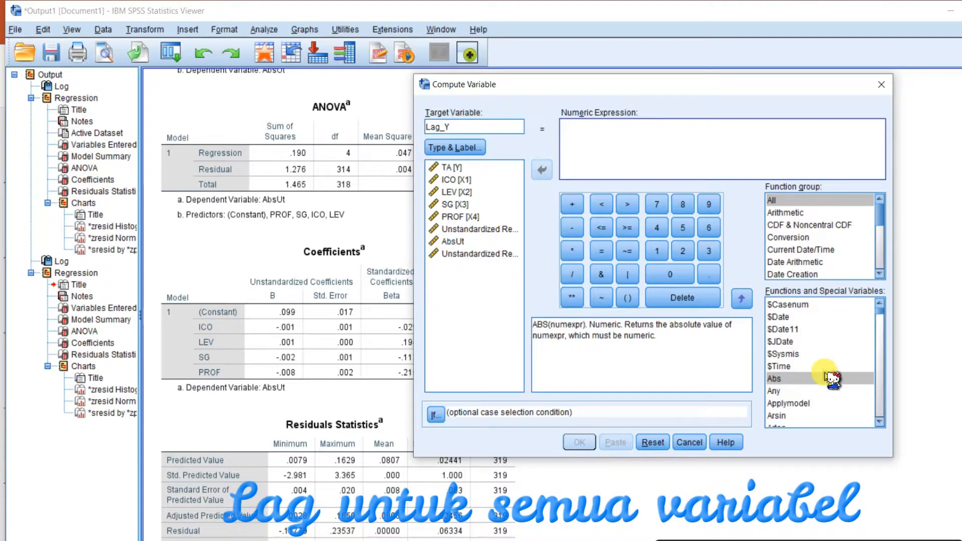
# Build the expression LAG(Y) from the Lag(1) function and TA, and run the computation.
pyautogui.scroll(-12, 825, 386)
pyautogui.scroll(-20, 834, 393)
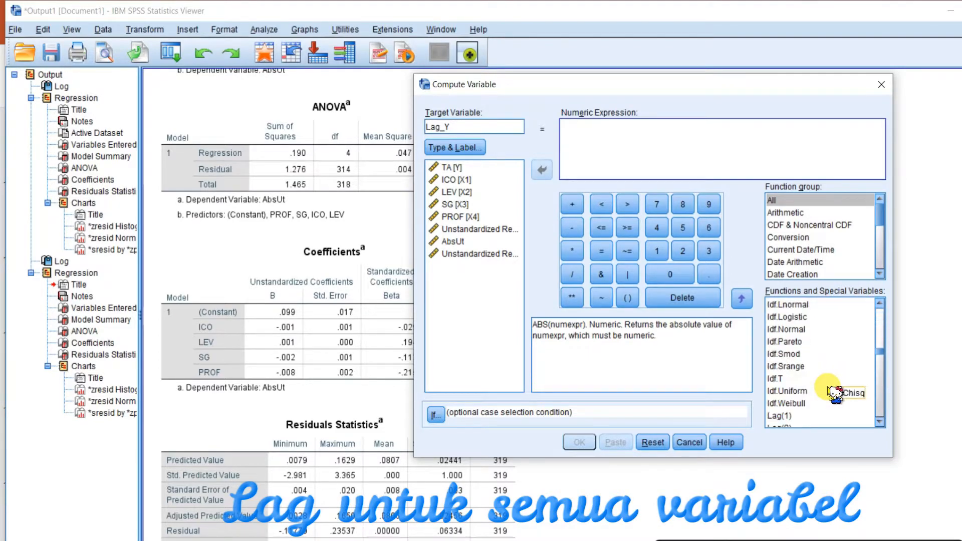
pyautogui.scroll(3, 812, 349)
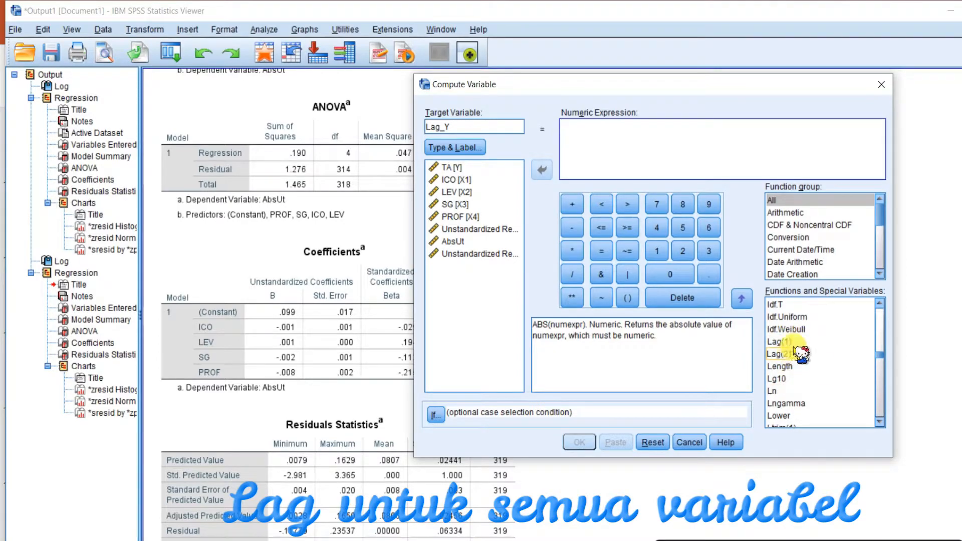
pyautogui.click(775, 342)
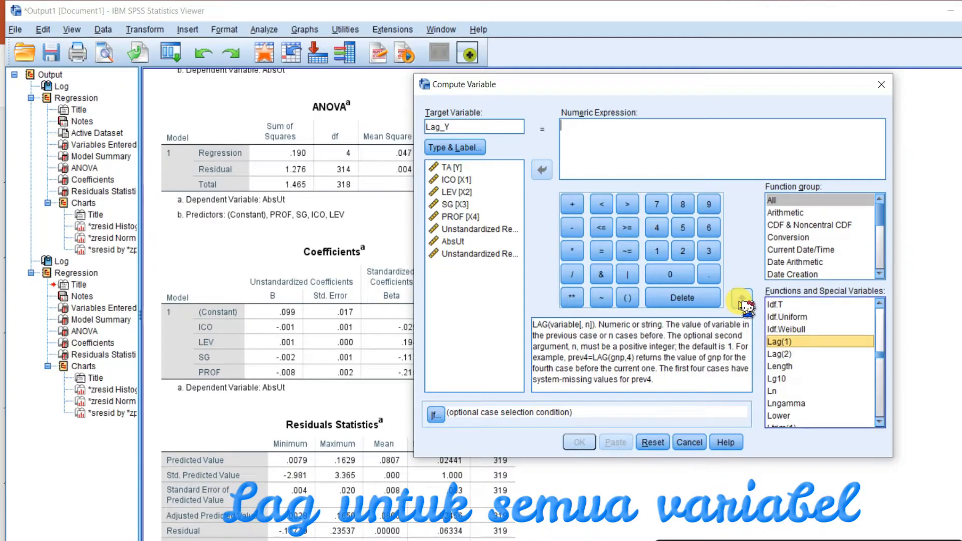
pyautogui.click(741, 301)
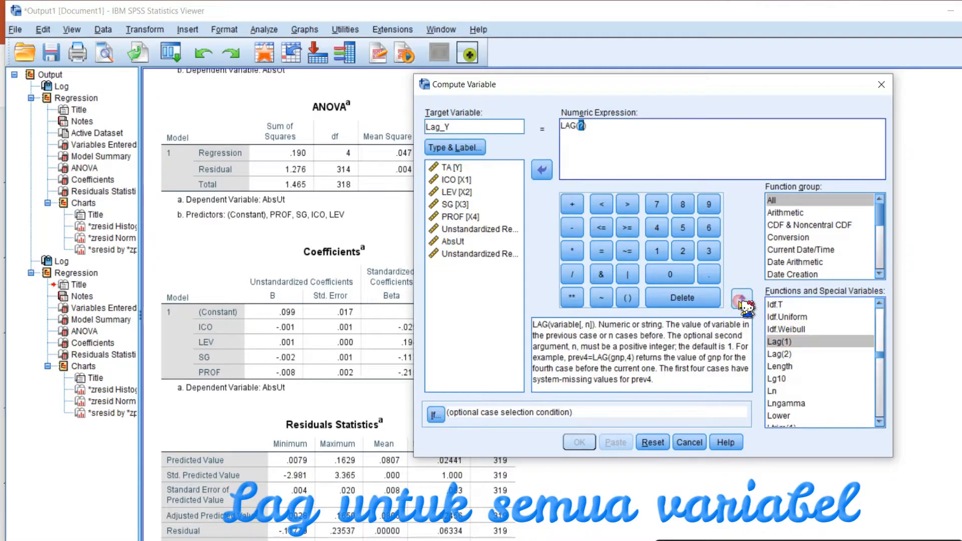
pyautogui.click(454, 168)
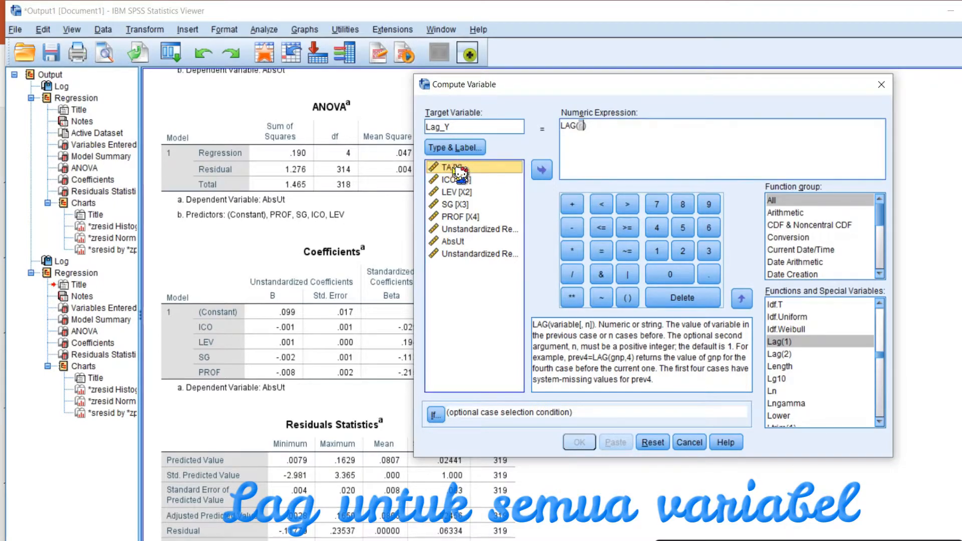
pyautogui.click(542, 170)
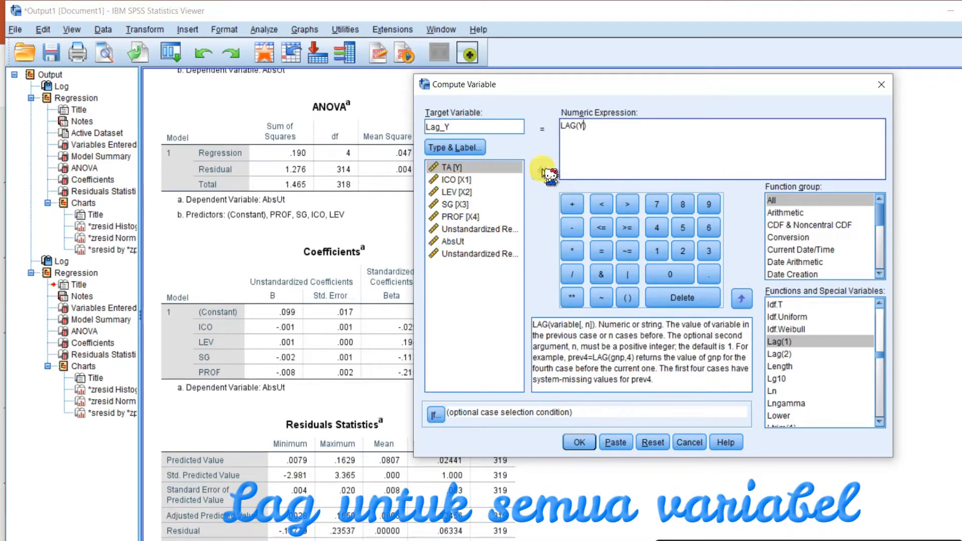
pyautogui.click(581, 443)
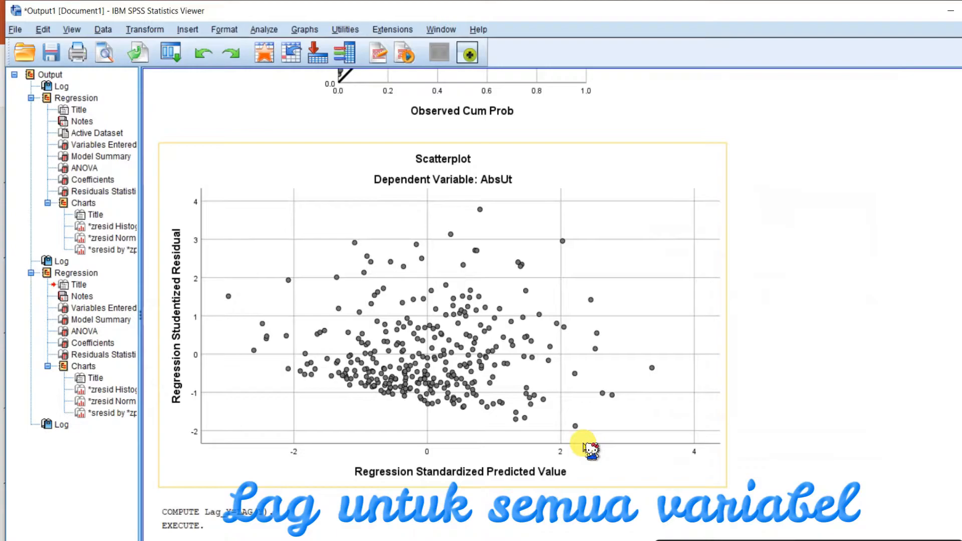
# Compute a new variable Lag_X1 as LAG(X1), the lag of ICO.
pyautogui.click(265, 527)
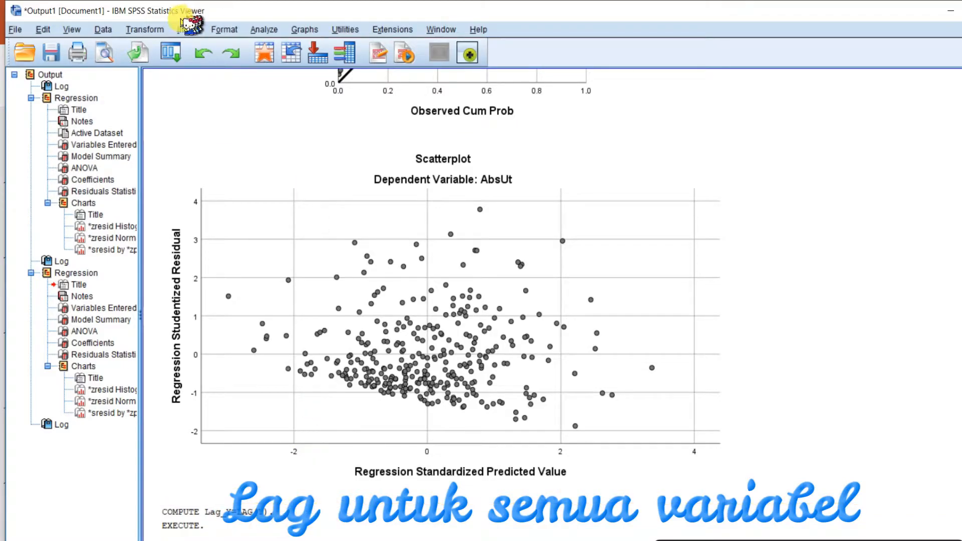
pyautogui.click(159, 30)
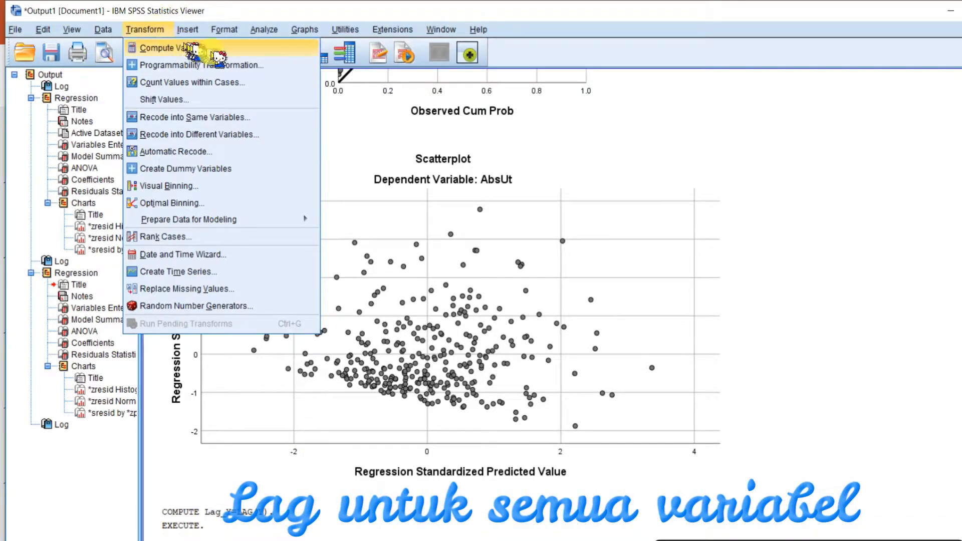
pyautogui.click(244, 49)
pyautogui.click(468, 131)
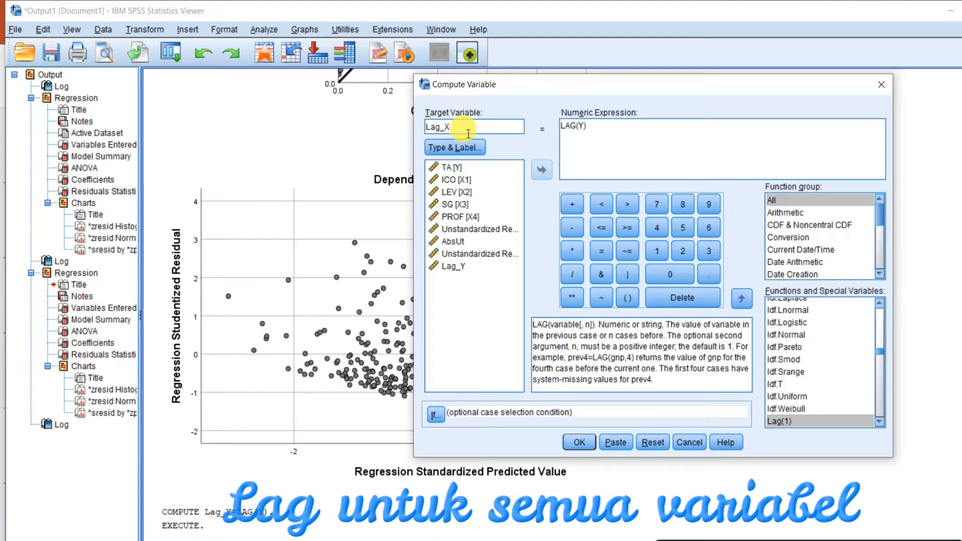
pyautogui.write('X1')
pyautogui.click(589, 130)
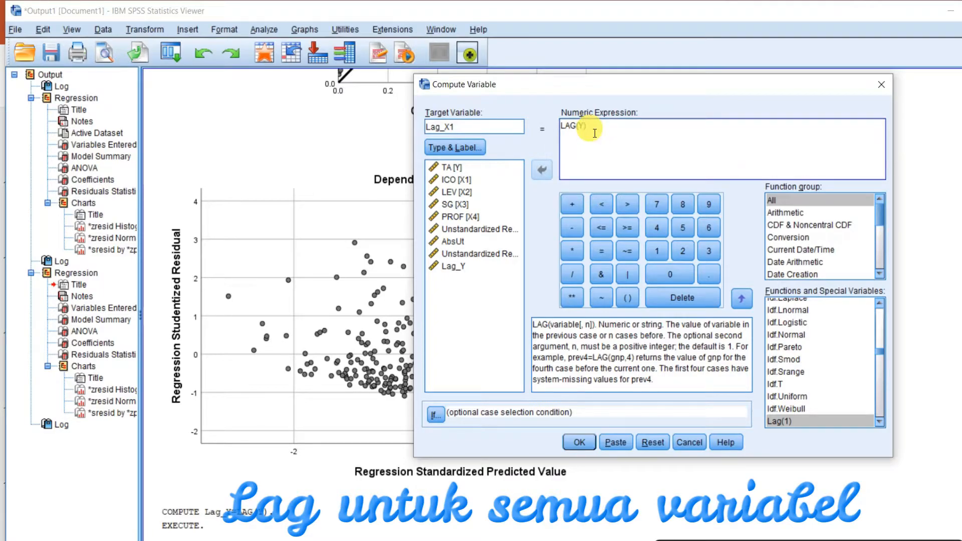
pyautogui.press('BackSpace')
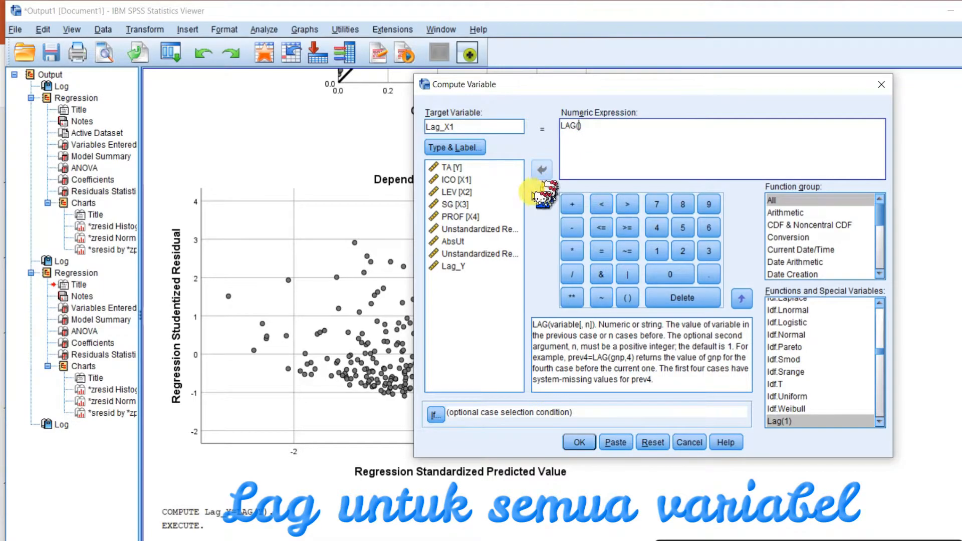
pyautogui.click(466, 181)
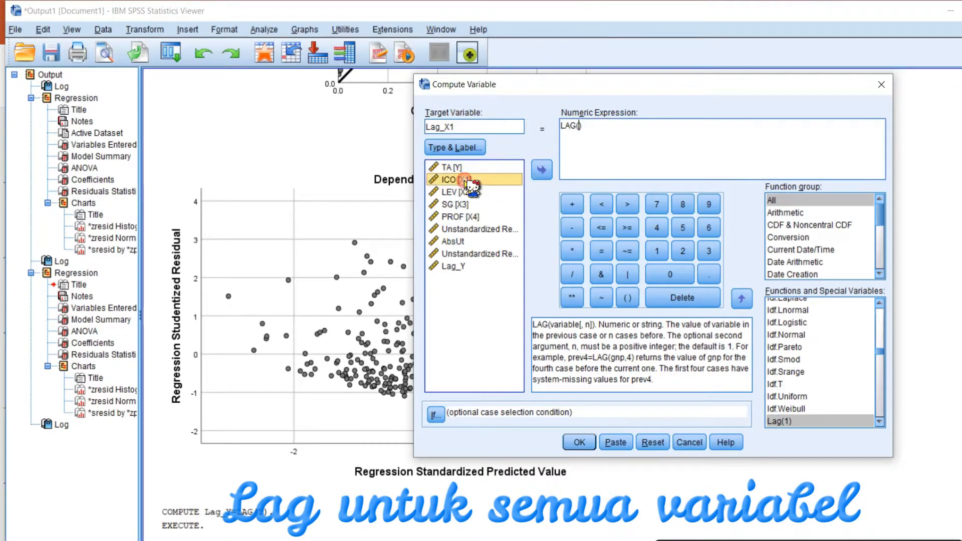
pyautogui.click(544, 171)
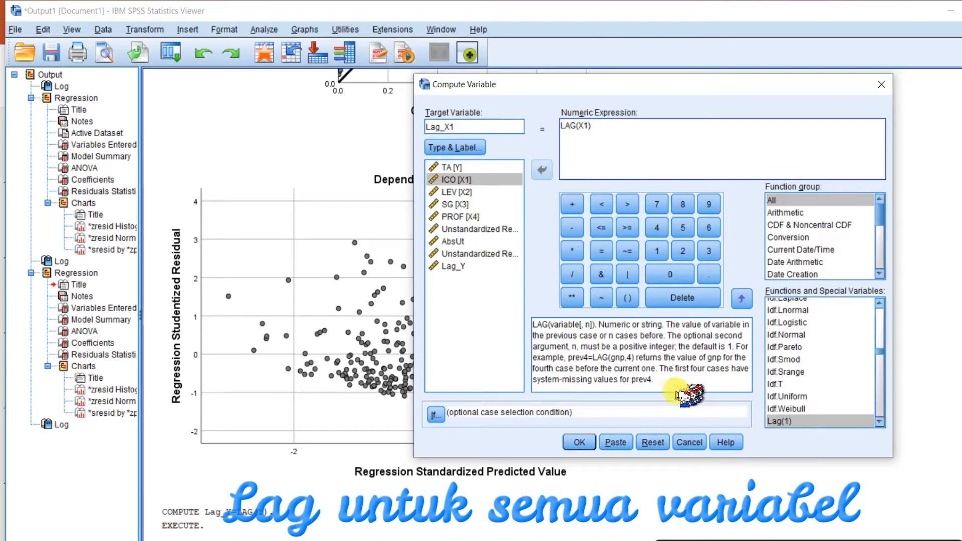
pyautogui.click(582, 443)
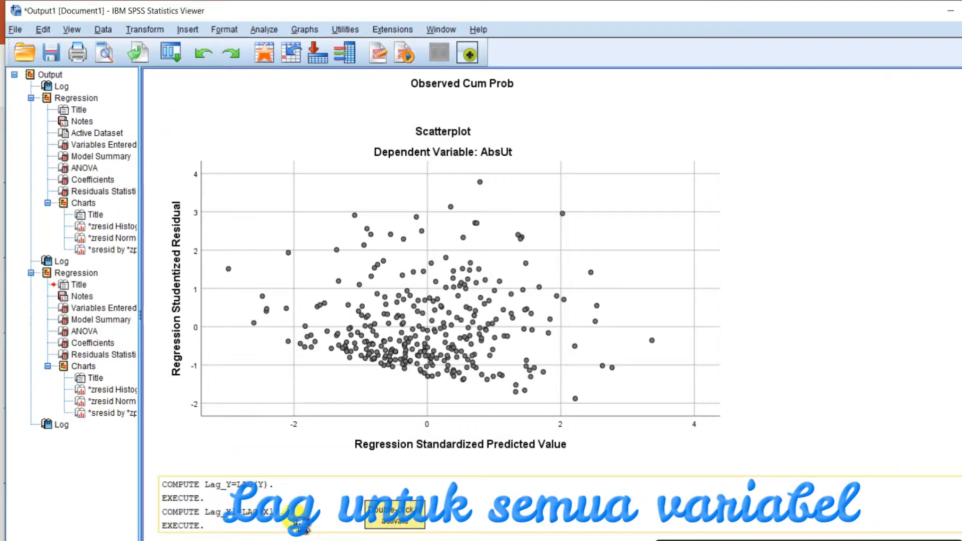
# Compute a new variable Lag_X2 as LAG(X2), the lag of LEV.
pyautogui.click(148, 31)
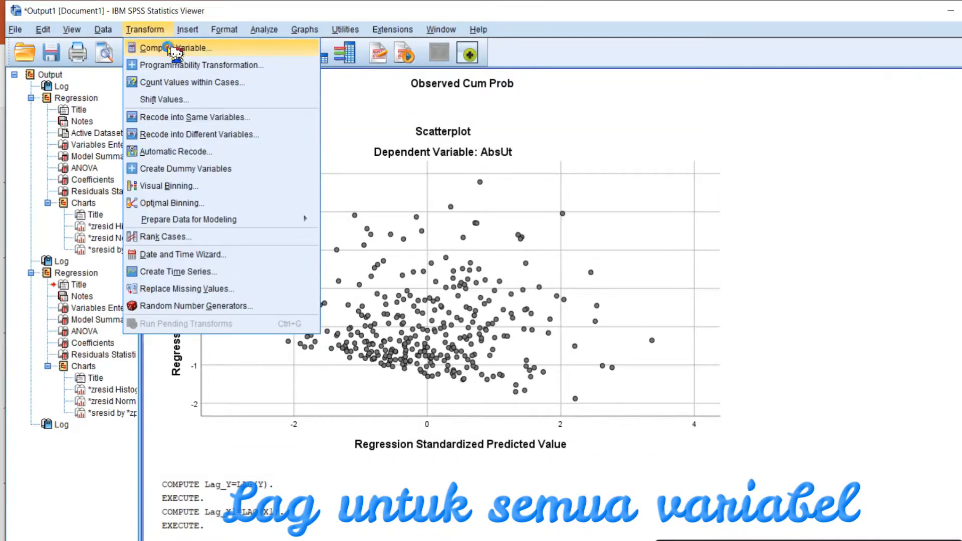
pyautogui.click(165, 47)
pyautogui.click(475, 126)
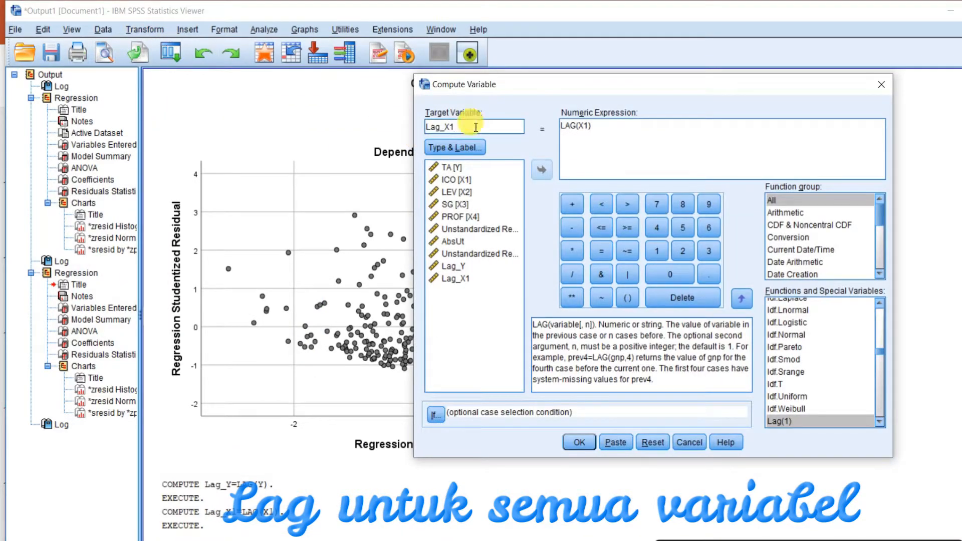
pyautogui.write('2')
pyautogui.click(589, 127)
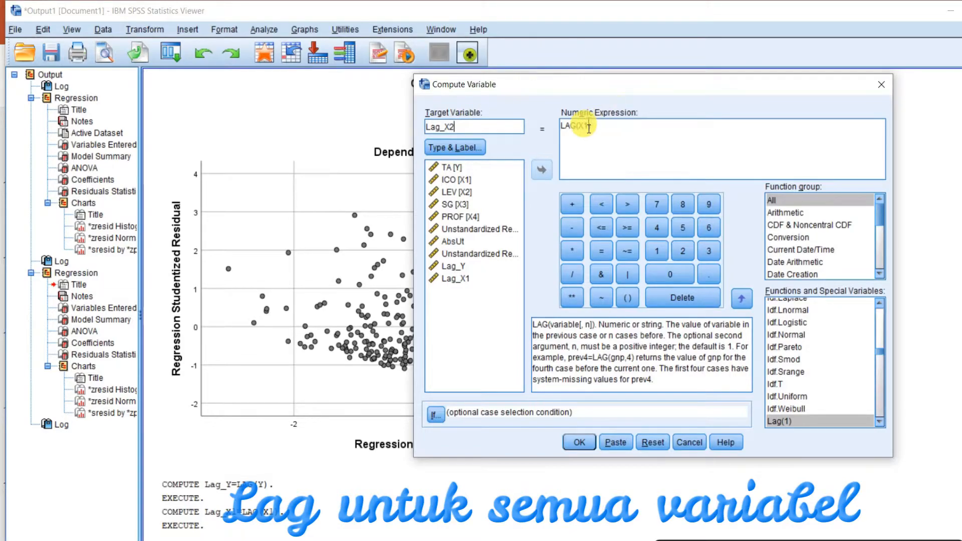
pyautogui.click(592, 133)
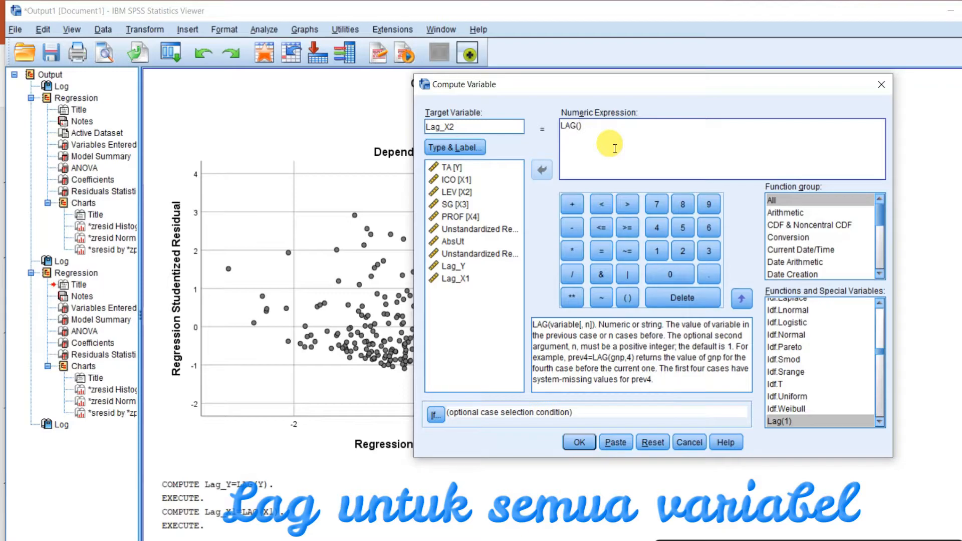
pyautogui.click(467, 192)
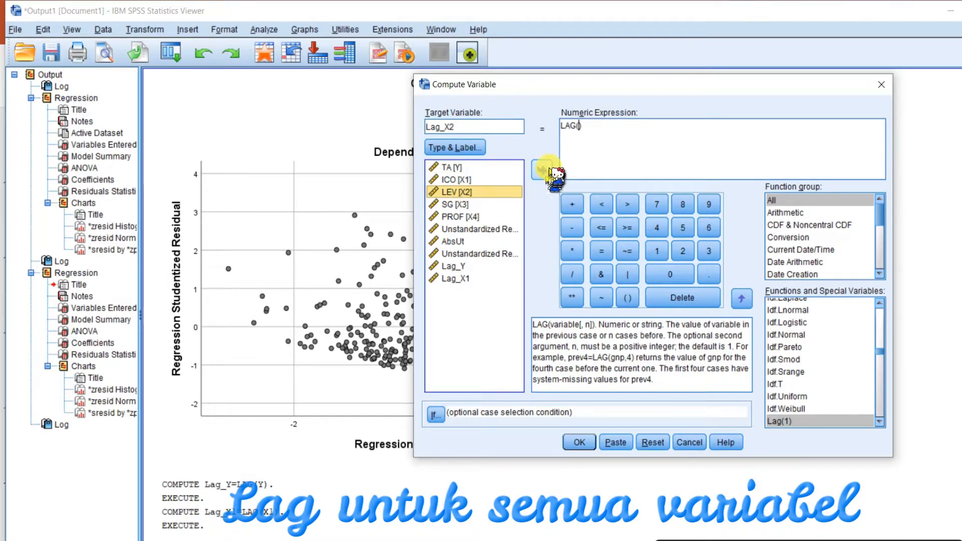
pyautogui.click(542, 170)
pyautogui.click(579, 443)
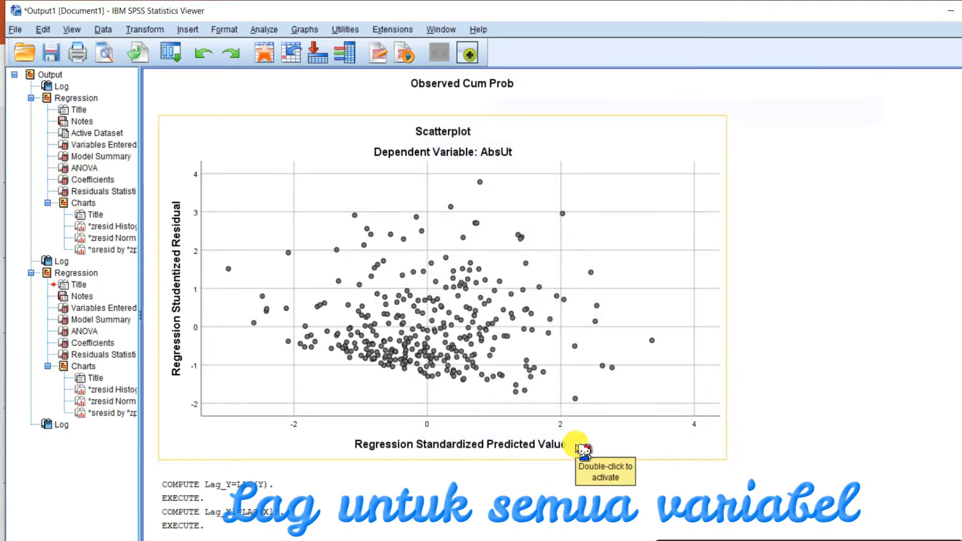
# Compute a new variable Lag_X3 as LAG(X3), the lag of SG.
pyautogui.click(150, 30)
pyautogui.click(200, 47)
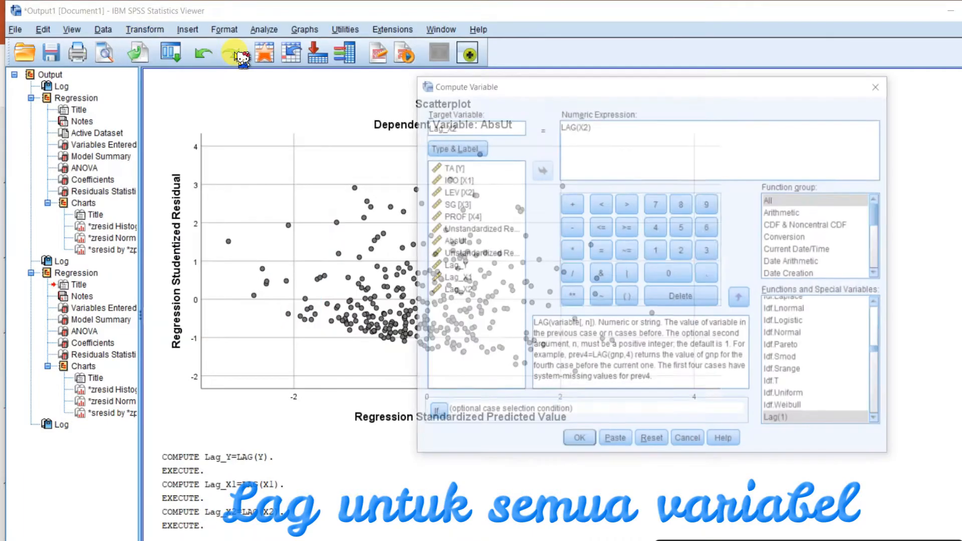
pyautogui.click(467, 129)
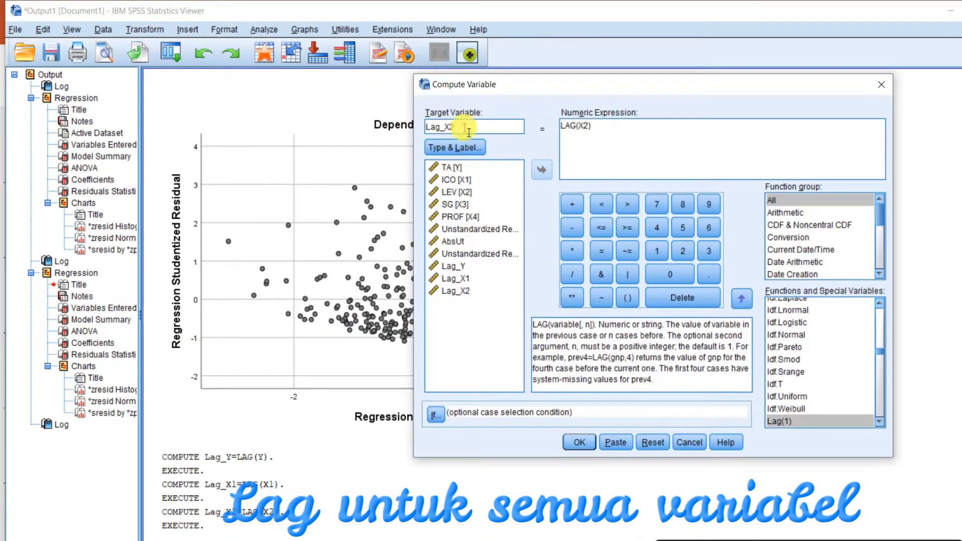
pyautogui.click(593, 131)
pyautogui.press('BackSpace')
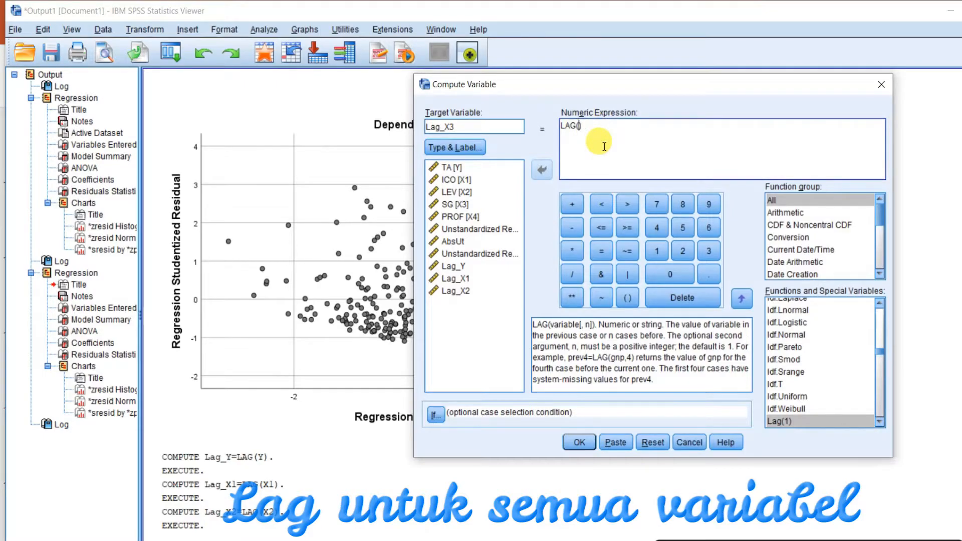
pyautogui.click(456, 205)
pyautogui.click(541, 170)
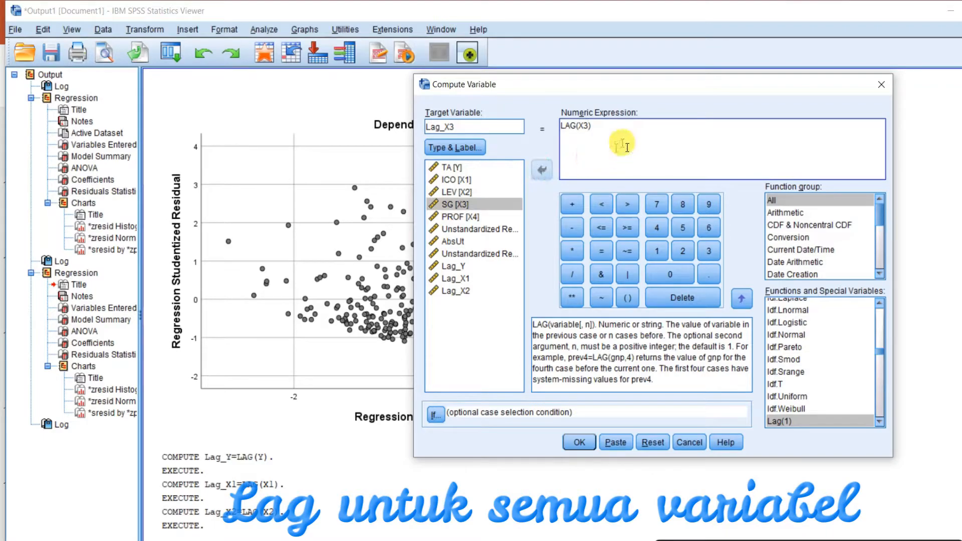
pyautogui.click(580, 443)
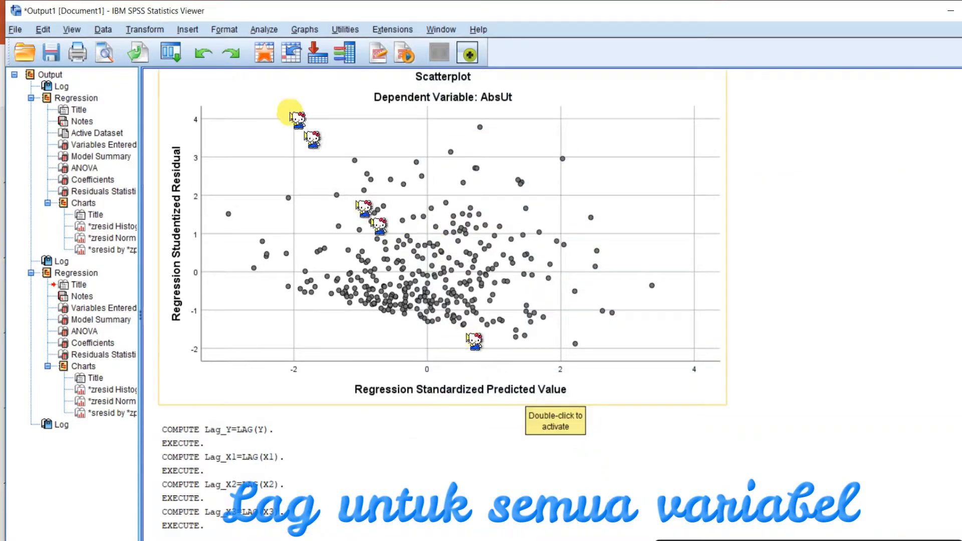
# Compute a new variable Lag_X4 as LAG(X4), the lag of PROF.
pyautogui.click(153, 29)
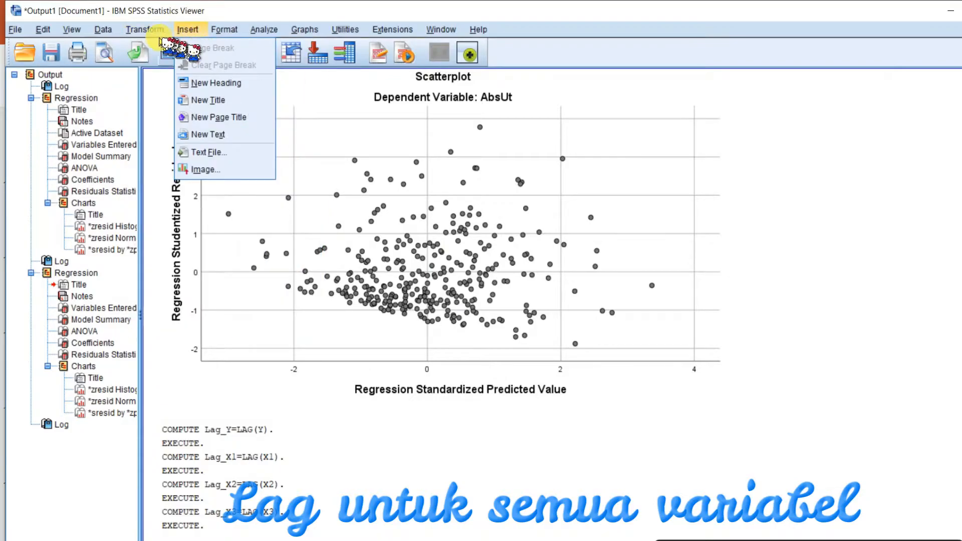
pyautogui.click(170, 48)
pyautogui.click(474, 131)
pyautogui.click(473, 134)
pyautogui.press('BackSpace')
pyautogui.write('4')
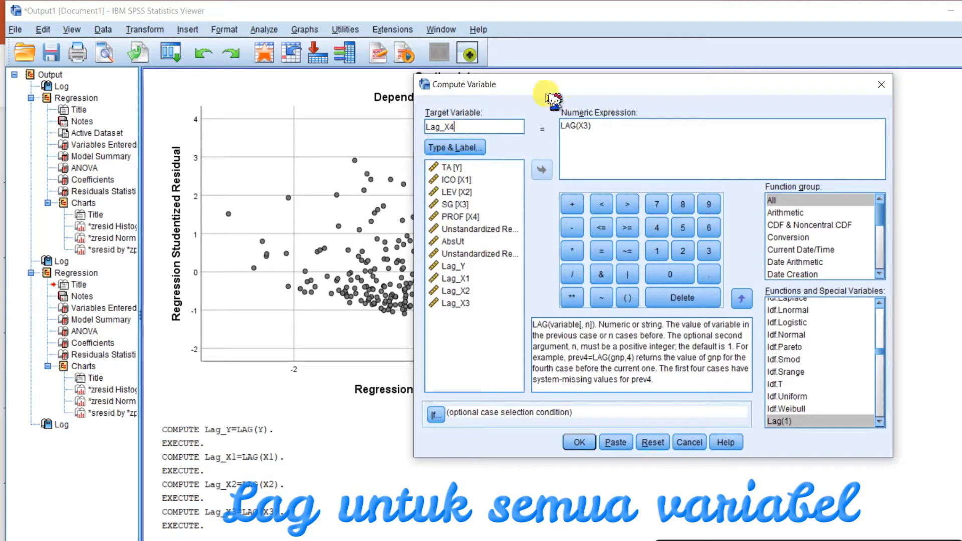
pyautogui.click(577, 128)
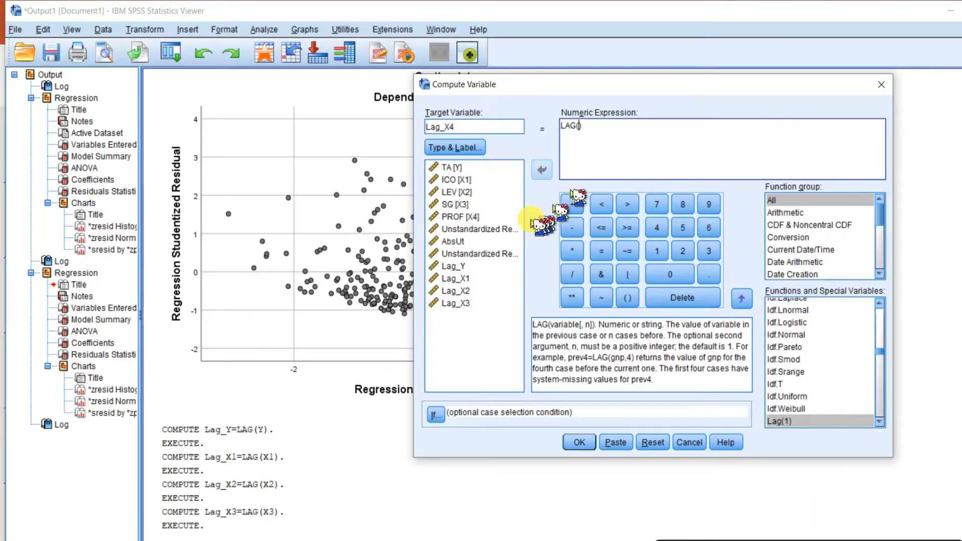
pyautogui.click(461, 216)
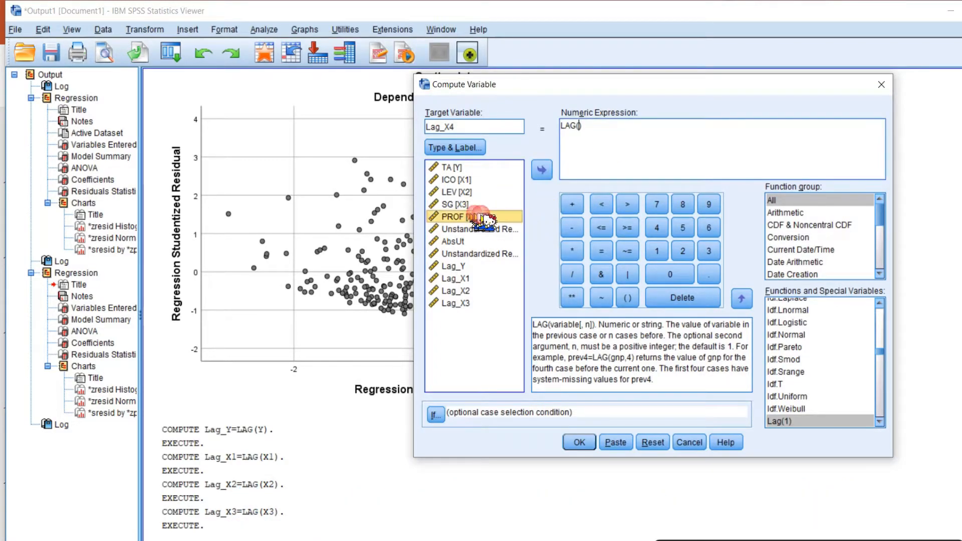
pyautogui.click(542, 171)
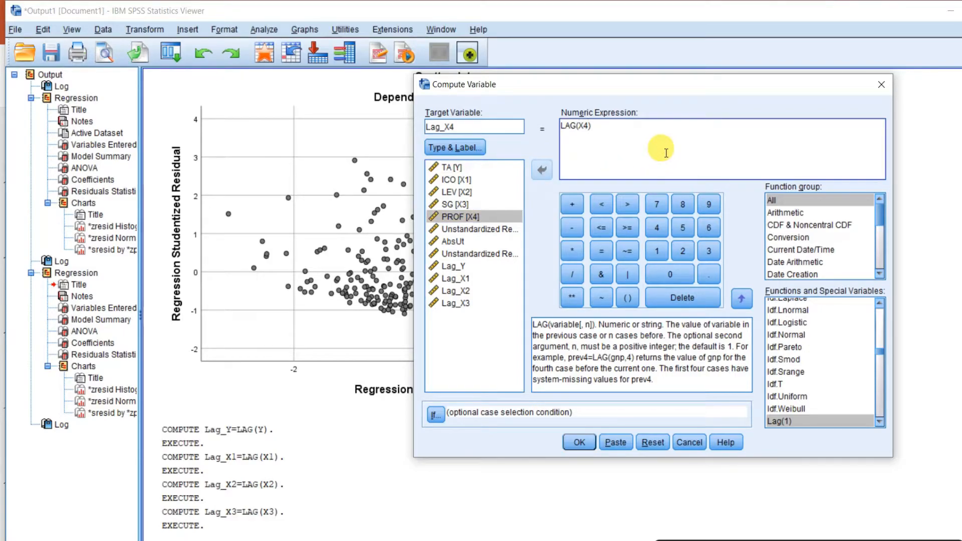
pyautogui.click(580, 442)
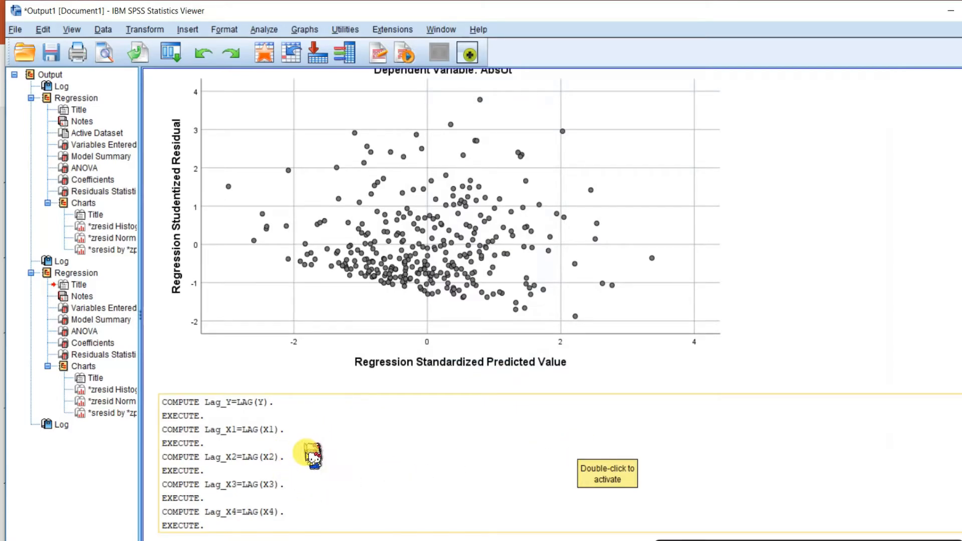
# Switch to the Data Editor and inspect the new lag columns against the original variables.
pyautogui.moveTo(444, 540)
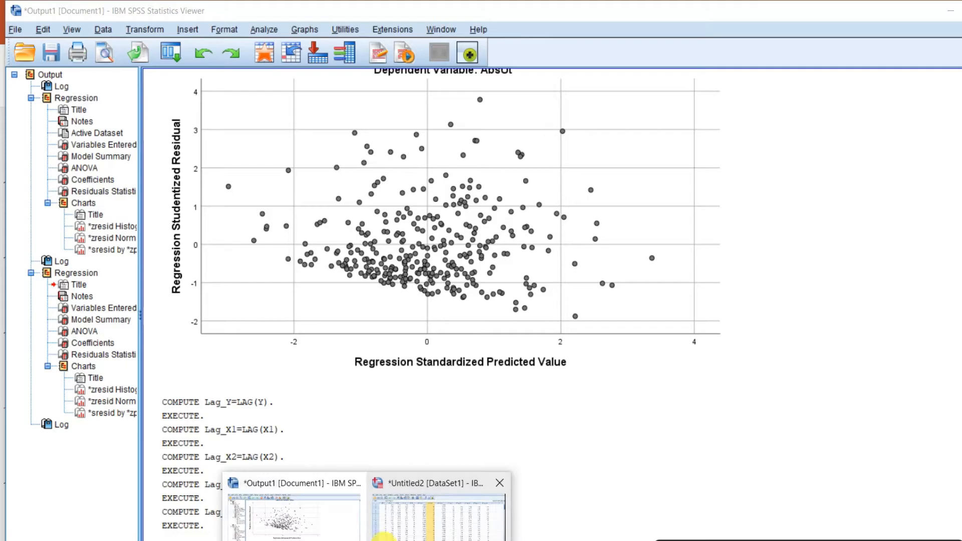
pyautogui.click(422, 521)
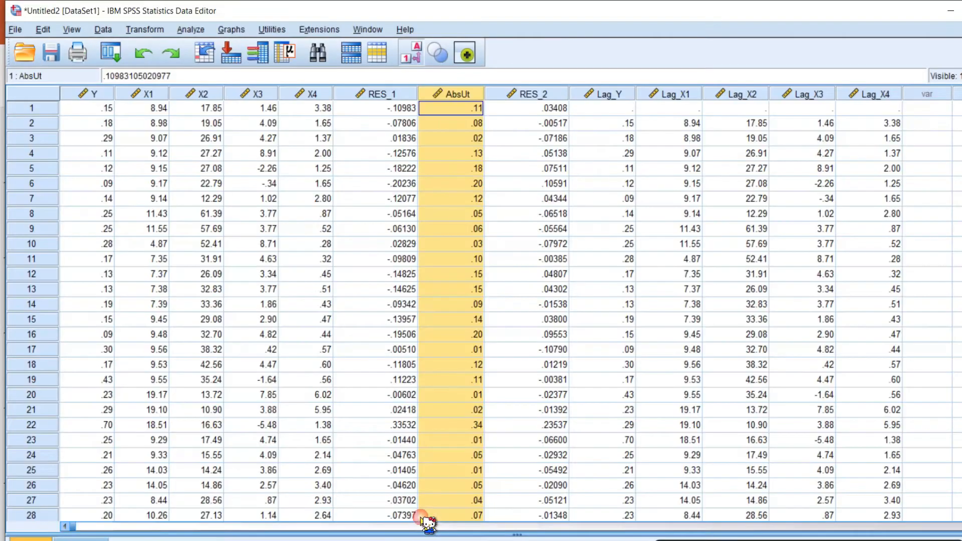
pyautogui.click(550, 95)
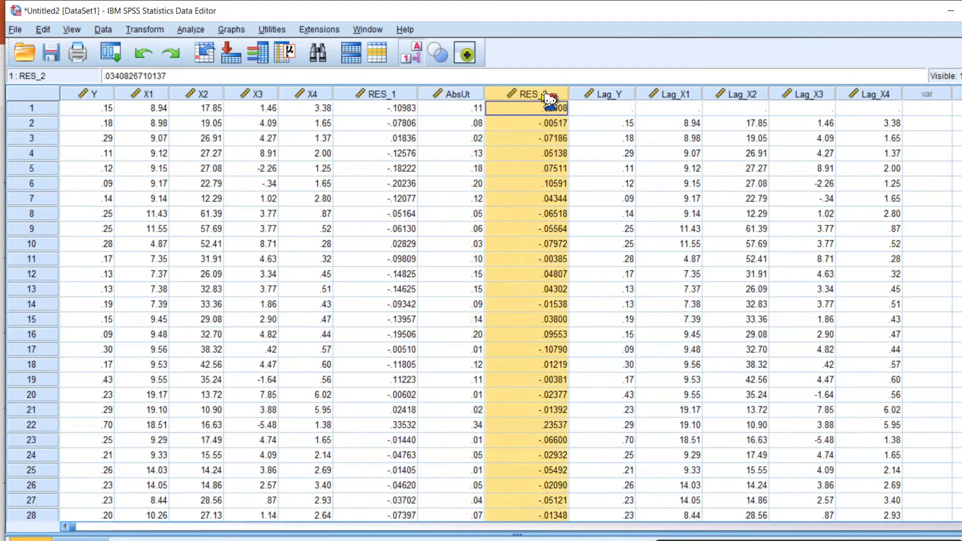
pyautogui.click(609, 95)
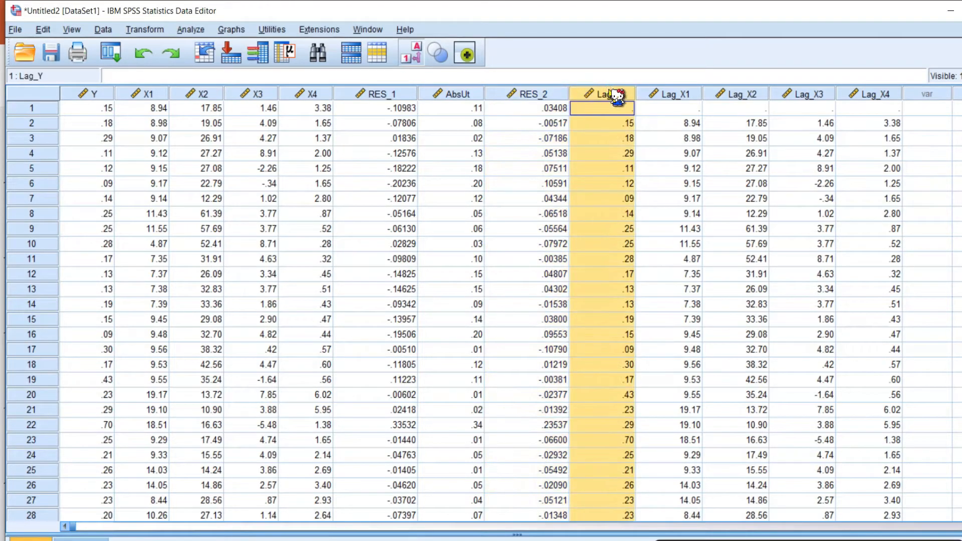
pyautogui.click(686, 94)
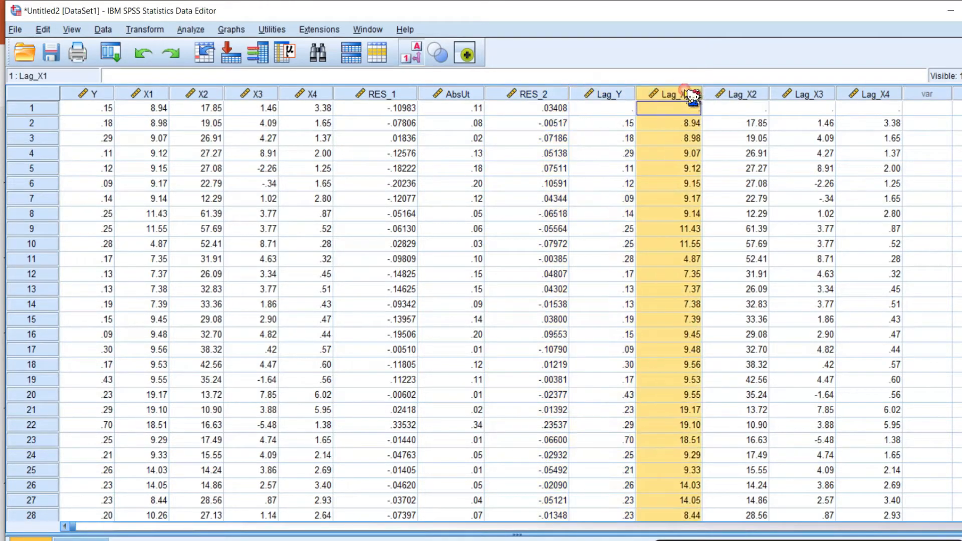
pyautogui.click(750, 96)
pyautogui.click(826, 96)
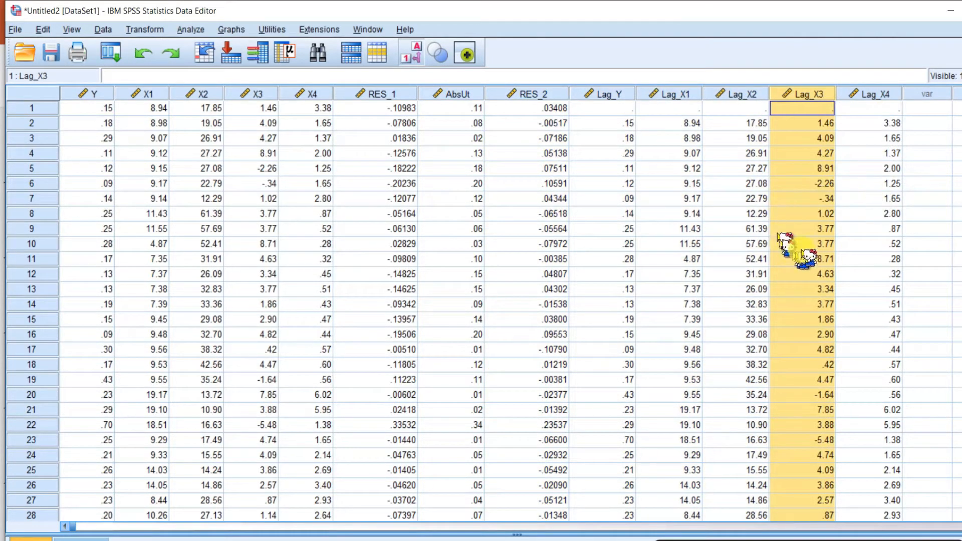
pyautogui.click(625, 109)
pyautogui.click(669, 109)
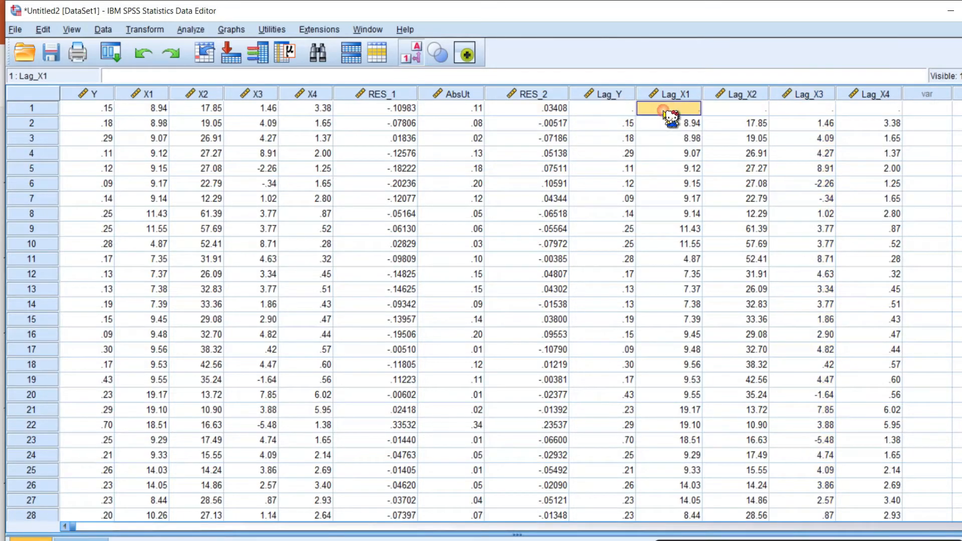
pyautogui.click(747, 109)
pyautogui.click(805, 109)
pyautogui.click(873, 109)
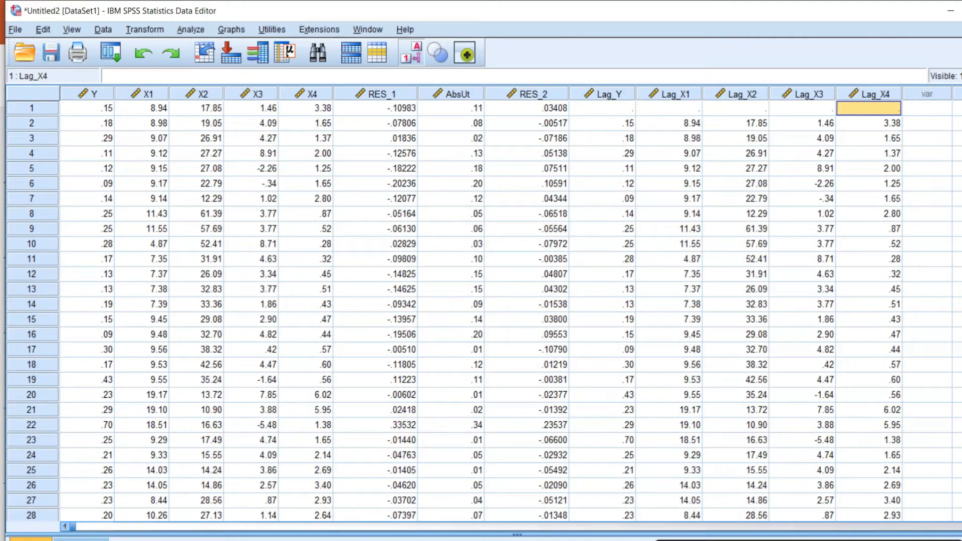
# Back in the Output Viewer, compute a new variable dY as Y - Lag_Y.
pyautogui.moveTo(368, 540)
pyautogui.click(321, 532)
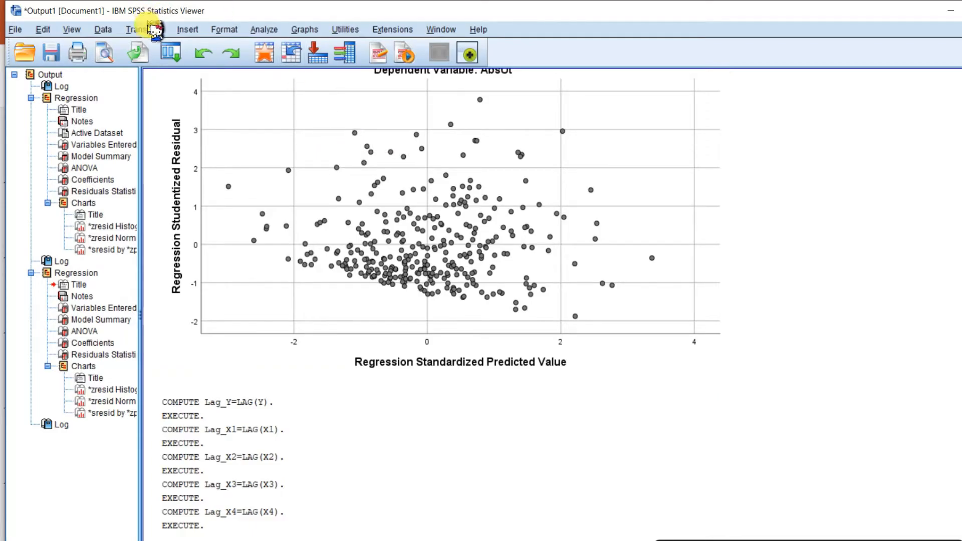
pyautogui.click(161, 36)
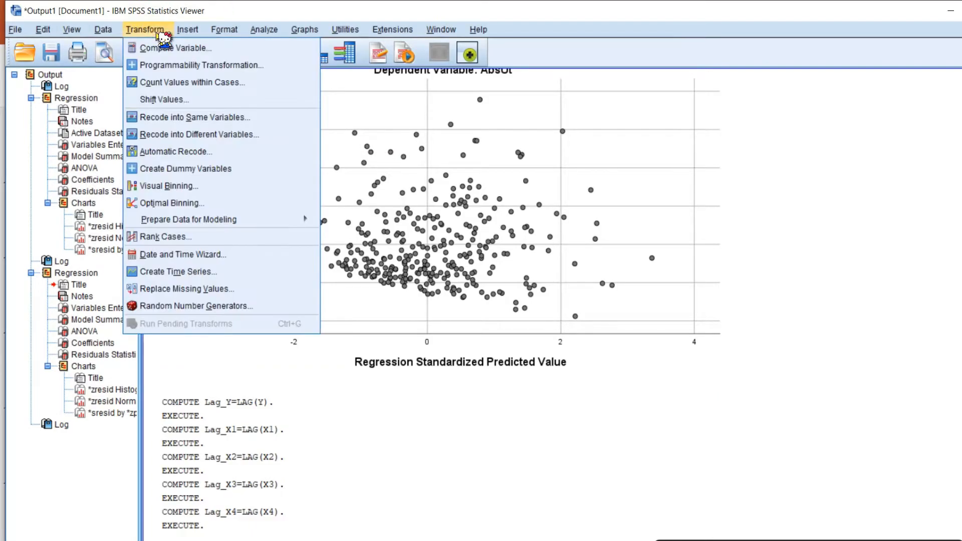
pyautogui.click(193, 47)
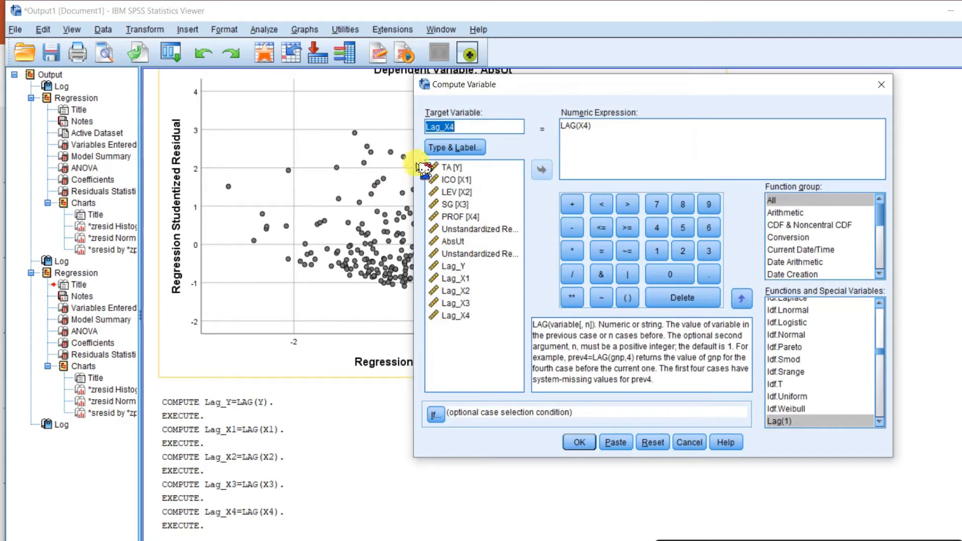
pyautogui.press('BackSpace')
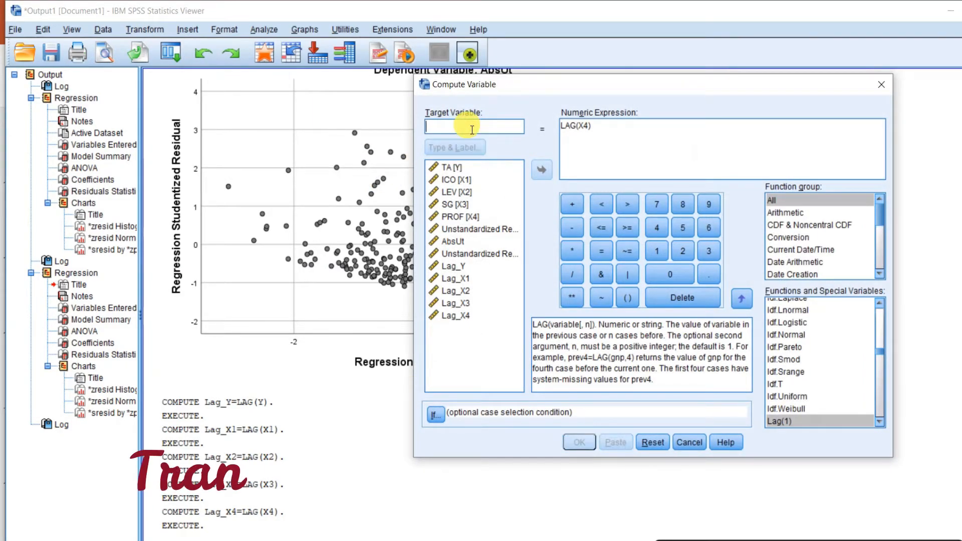
pyautogui.write('d')
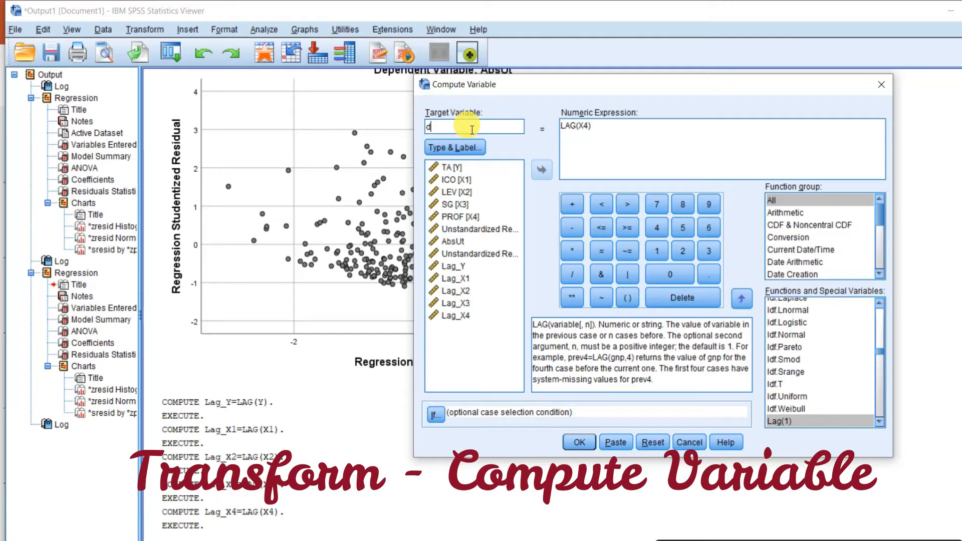
pyautogui.press('capslock')
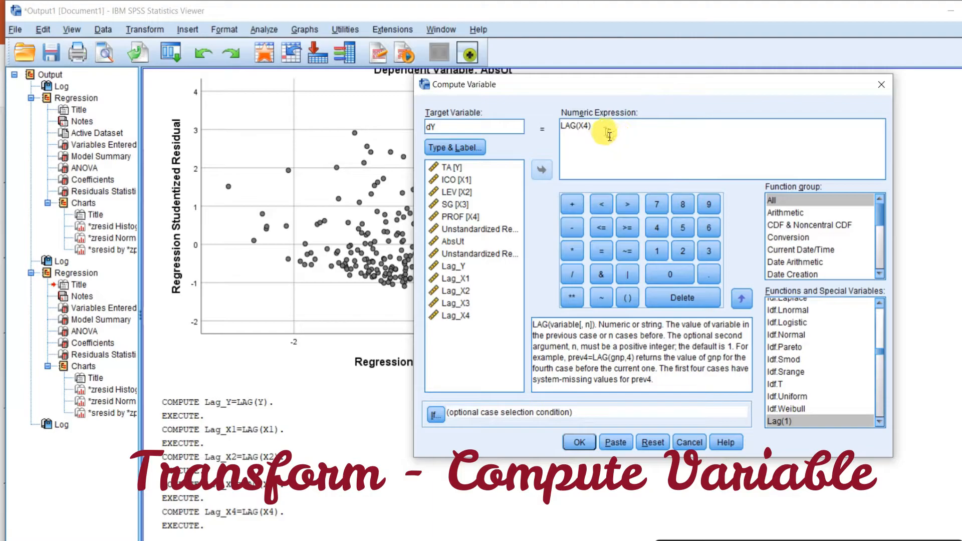
pyautogui.moveTo(597, 126); pyautogui.dragTo(551, 131)
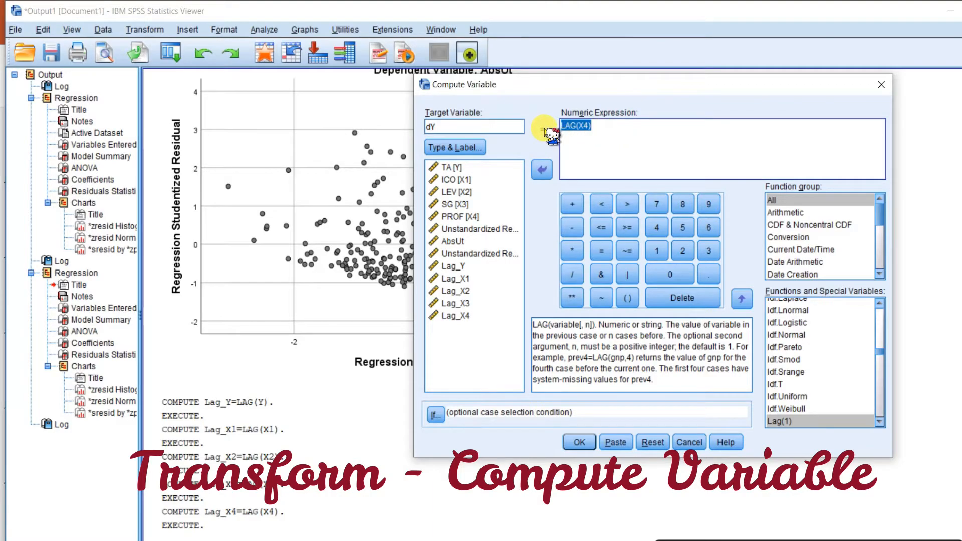
pyautogui.press('Delete')
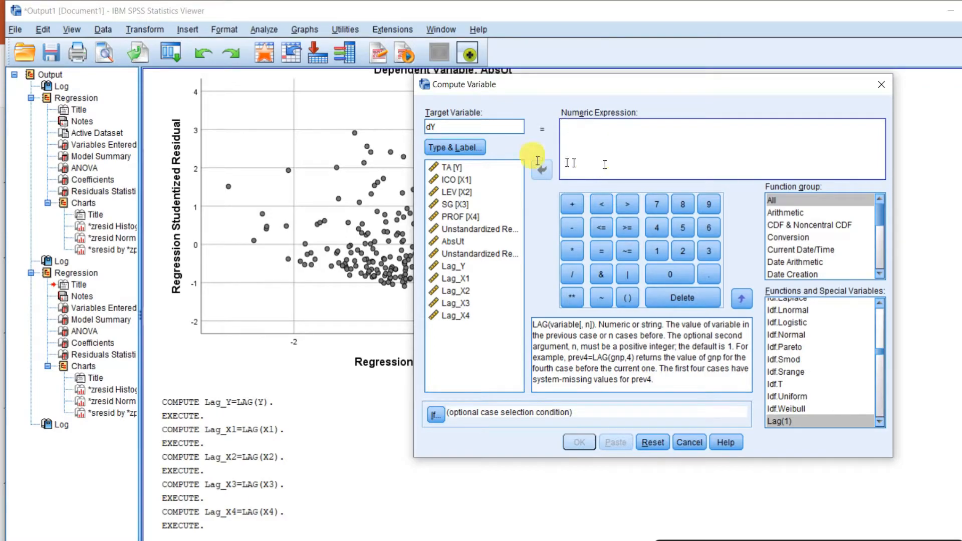
pyautogui.click(454, 168)
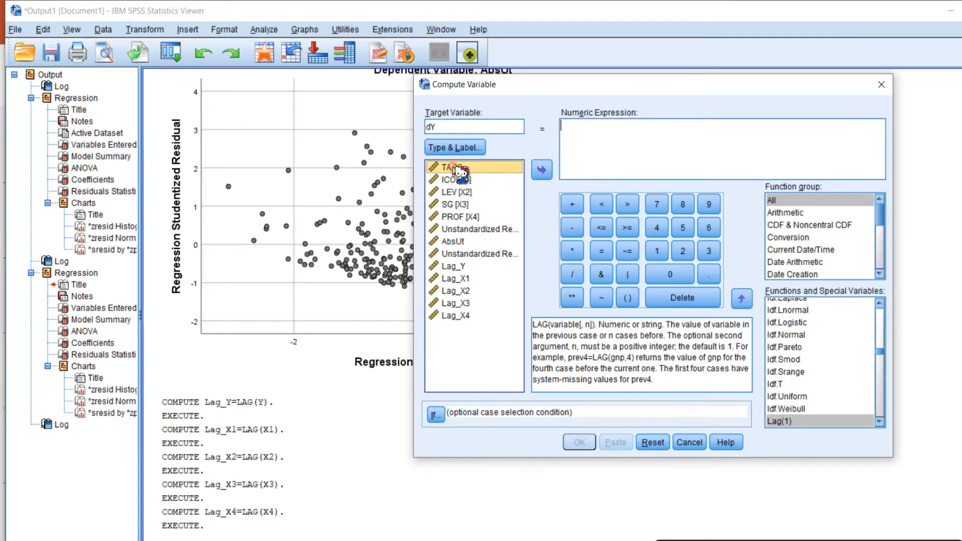
pyautogui.click(543, 172)
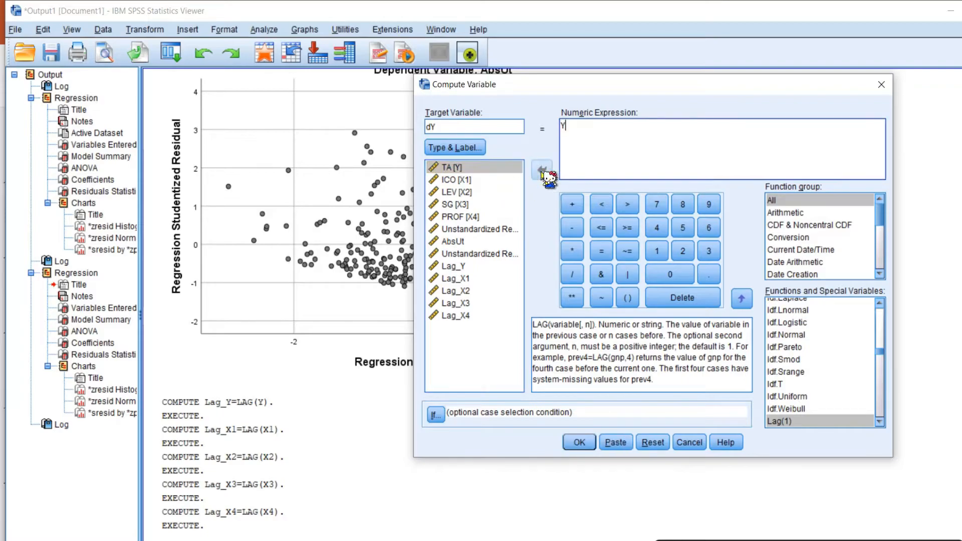
pyautogui.click(572, 228)
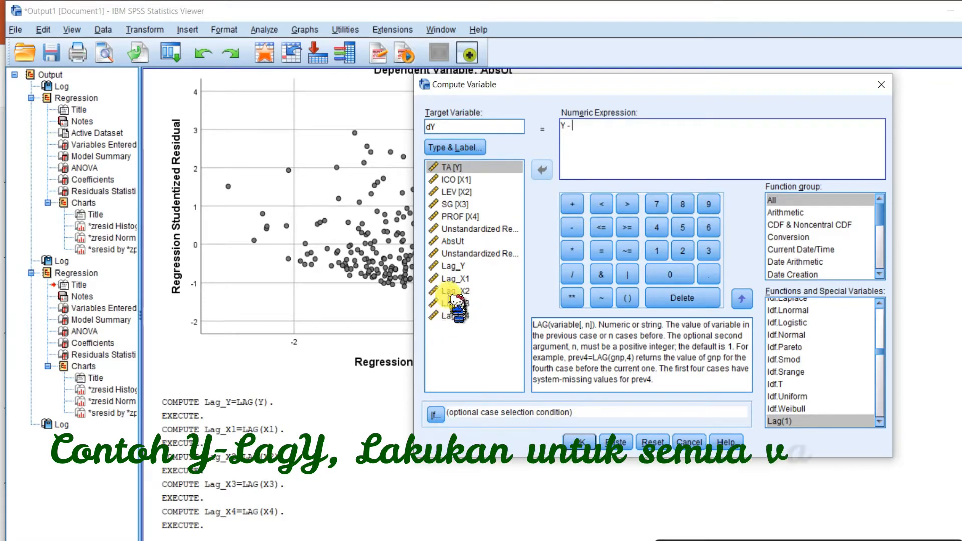
pyautogui.click(453, 266)
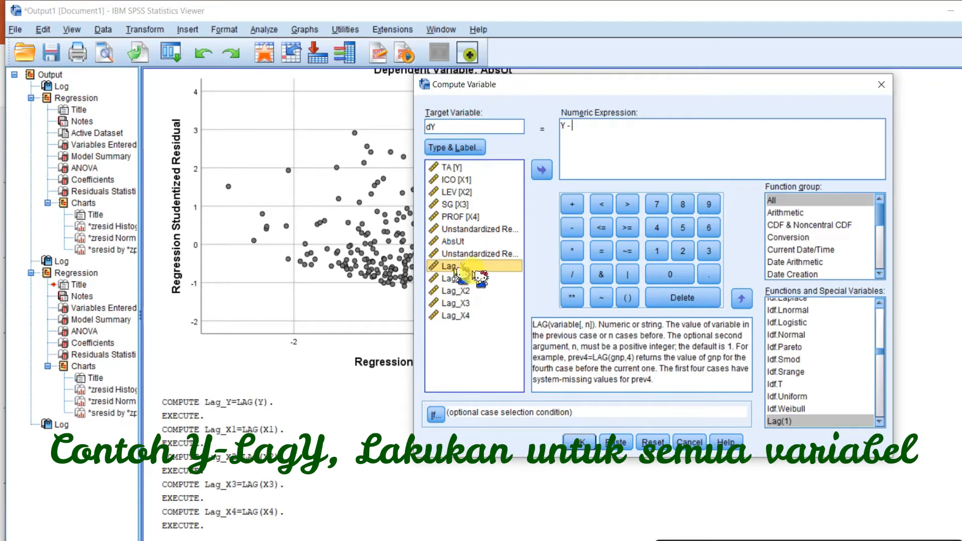
pyautogui.click(542, 170)
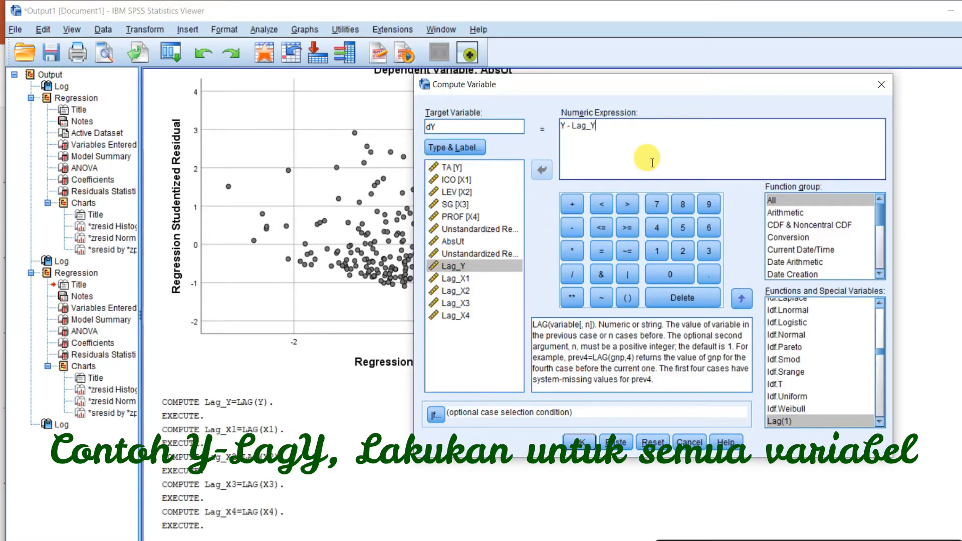
pyautogui.click(584, 444)
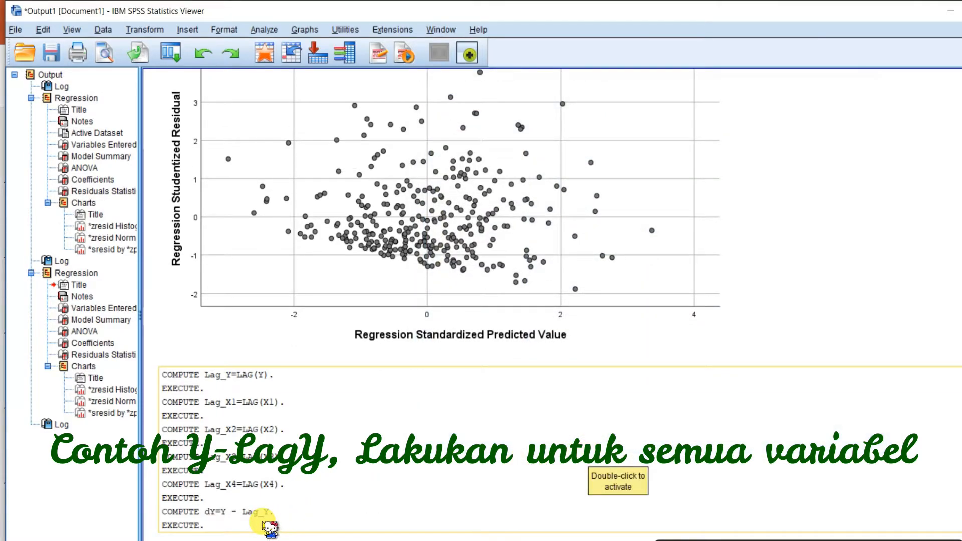
# Compute a new variable dX1 as X1 - Lag_X1.
pyautogui.click(146, 29)
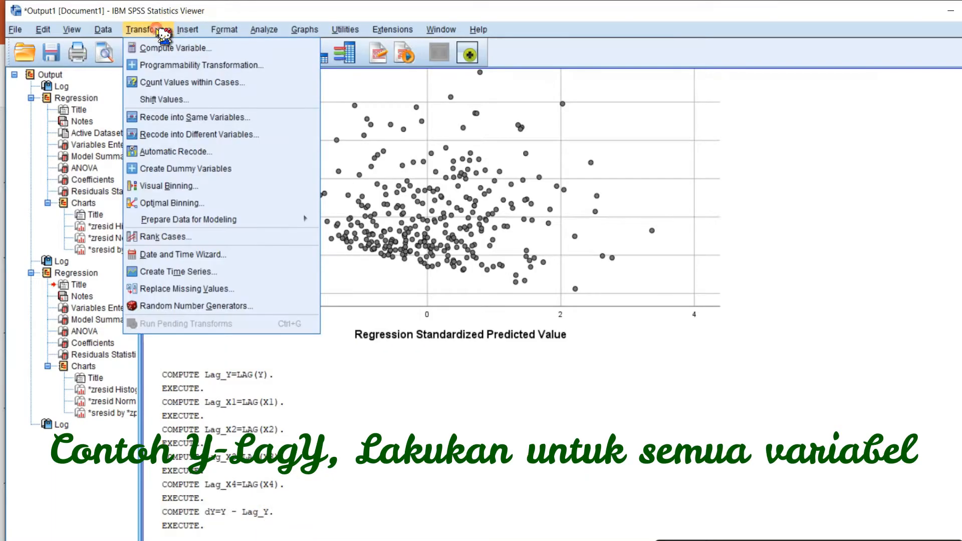
pyautogui.click(177, 49)
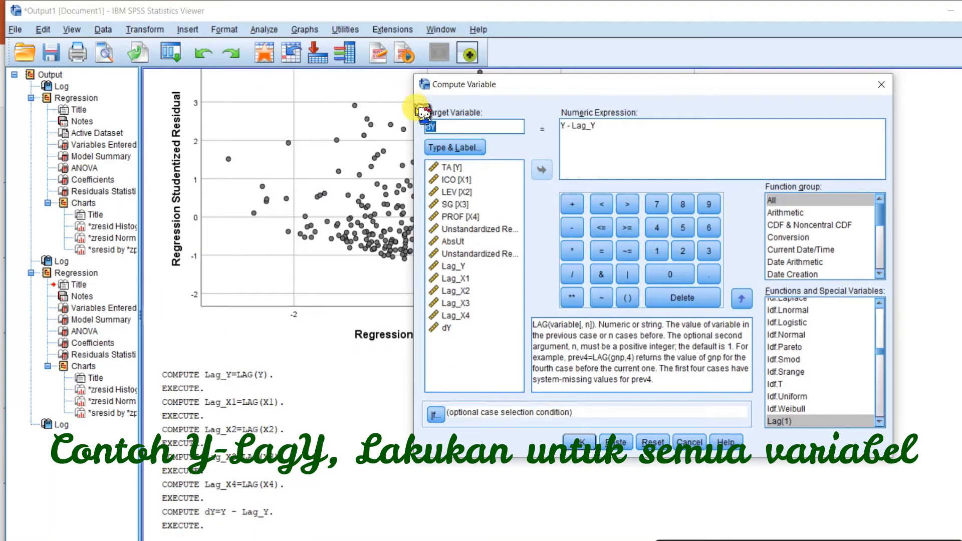
pyautogui.click(458, 128)
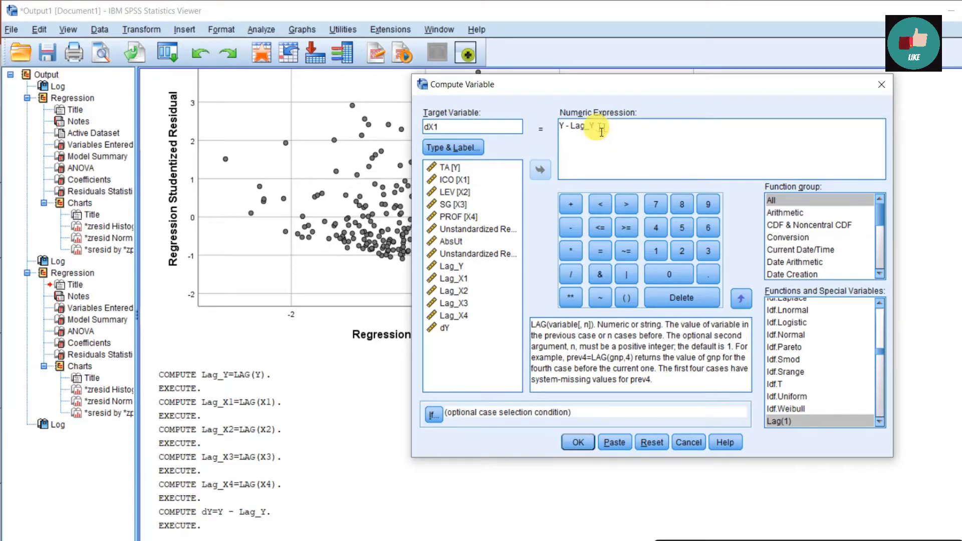
pyautogui.click(571, 135)
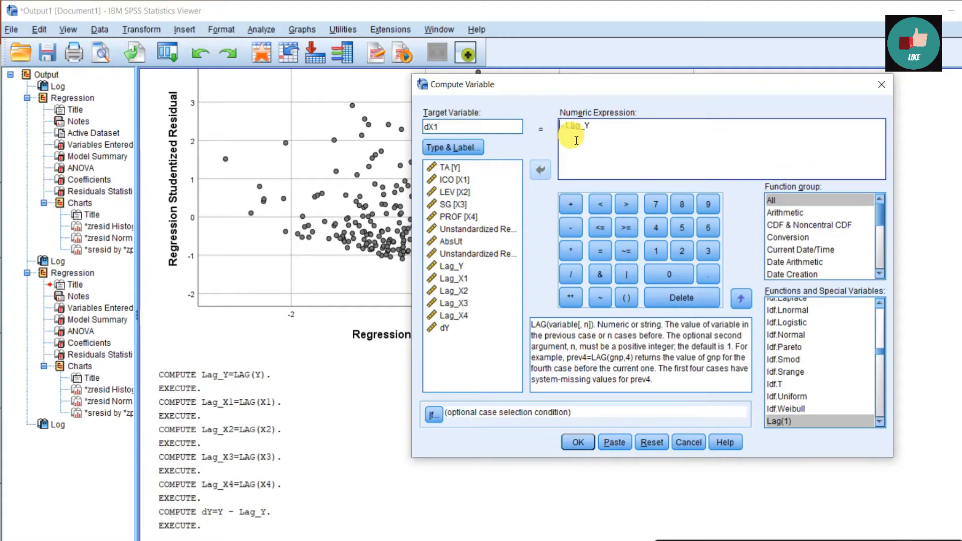
pyautogui.click(456, 179)
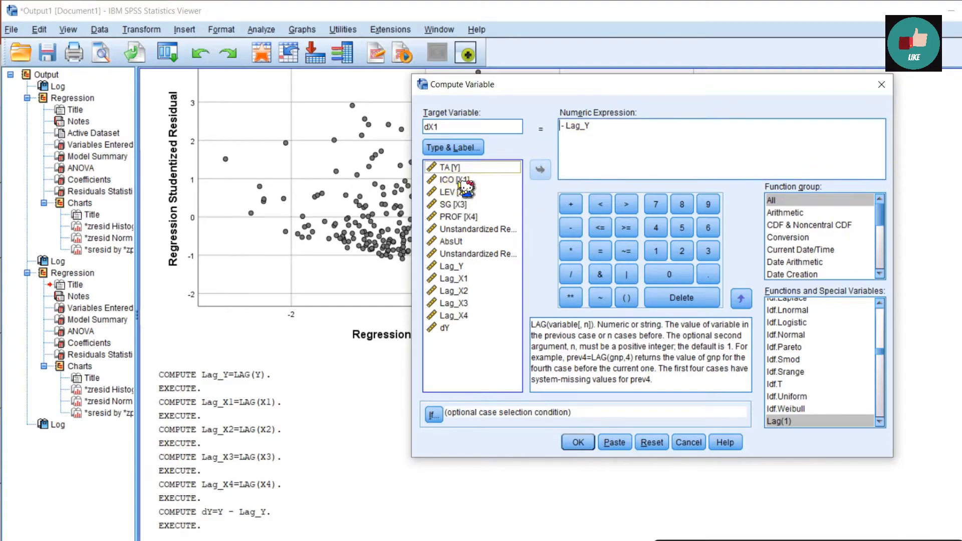
pyautogui.click(539, 171)
pyautogui.moveTo(604, 126); pyautogui.dragTo(587, 127)
pyautogui.press('BackSpace')
pyautogui.press('BackSpace')
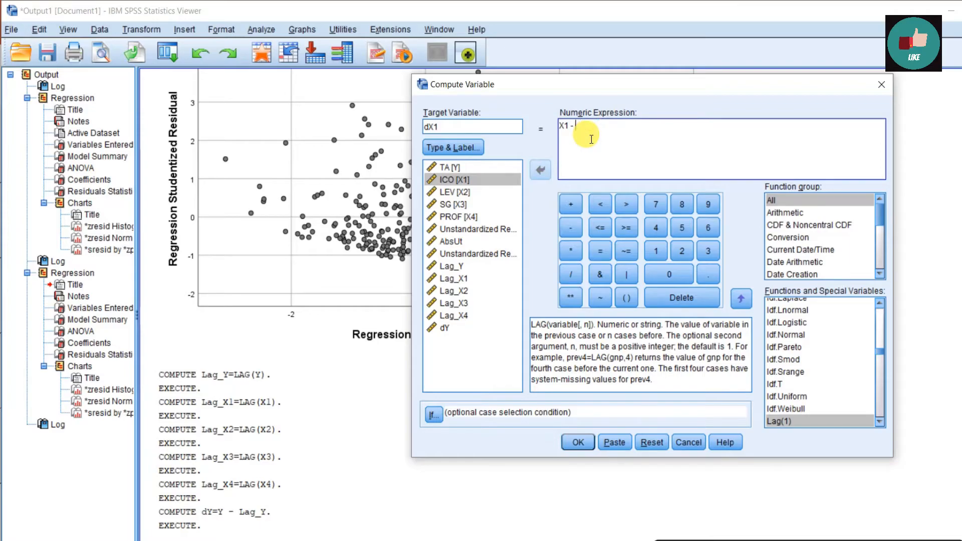
pyautogui.click(455, 278)
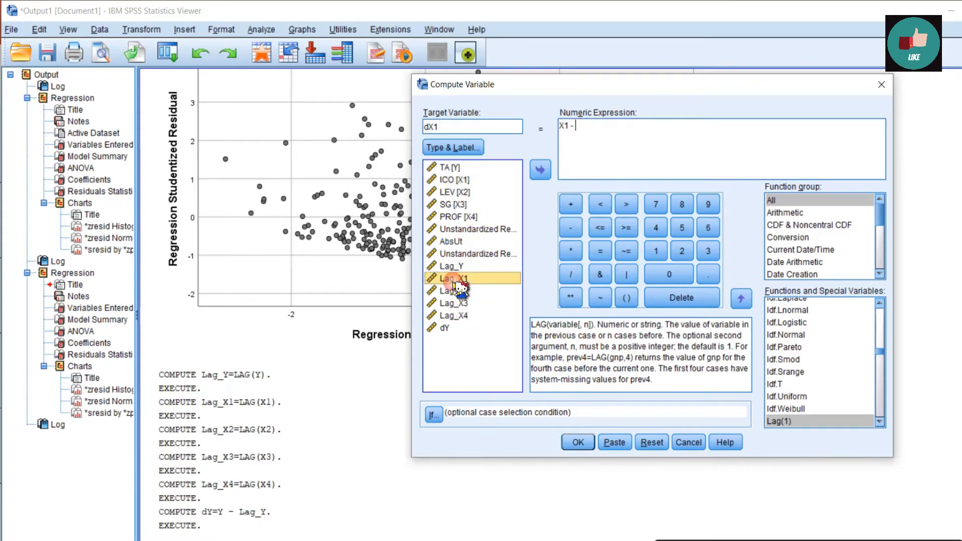
pyautogui.click(541, 171)
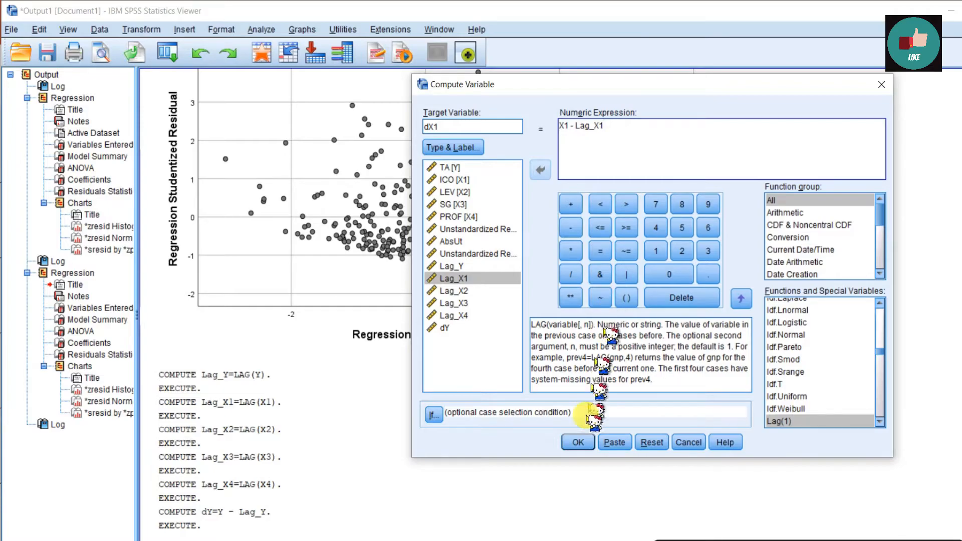
pyautogui.click(579, 443)
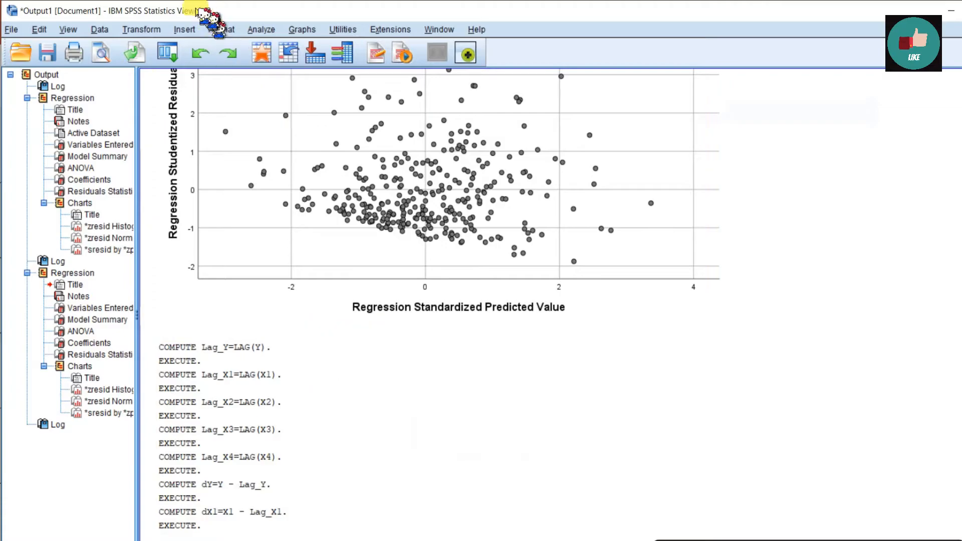
# Compute a new variable dX2 as X2 - Lag_X2.
pyautogui.click(142, 29)
pyautogui.click(160, 47)
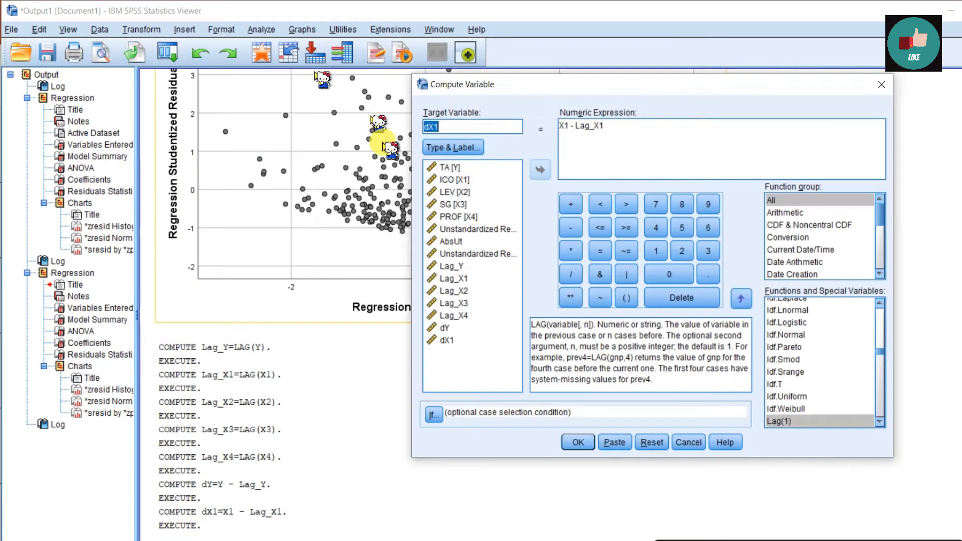
pyautogui.click(476, 127)
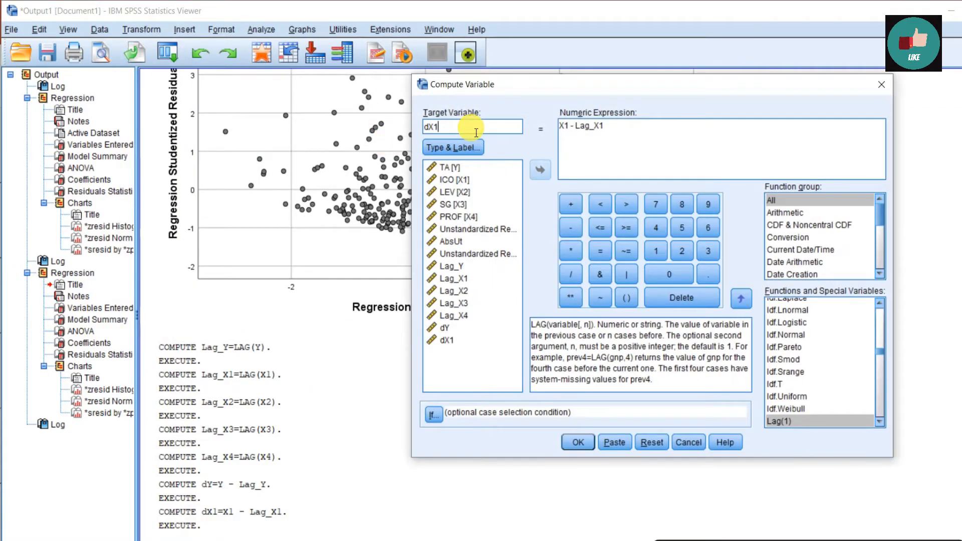
pyautogui.write('2')
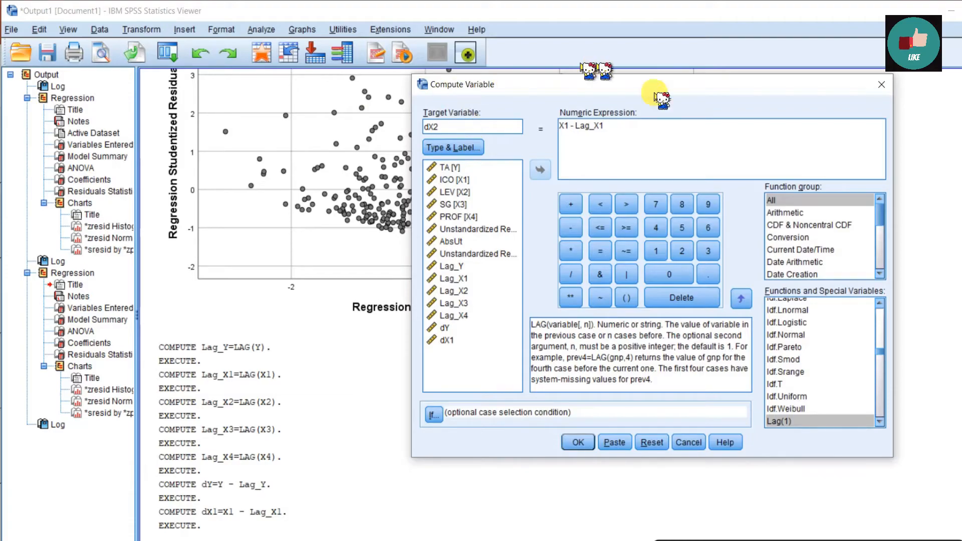
pyautogui.click(579, 127)
pyautogui.moveTo(570, 127); pyautogui.dragTo(551, 124)
pyautogui.press('BackSpace')
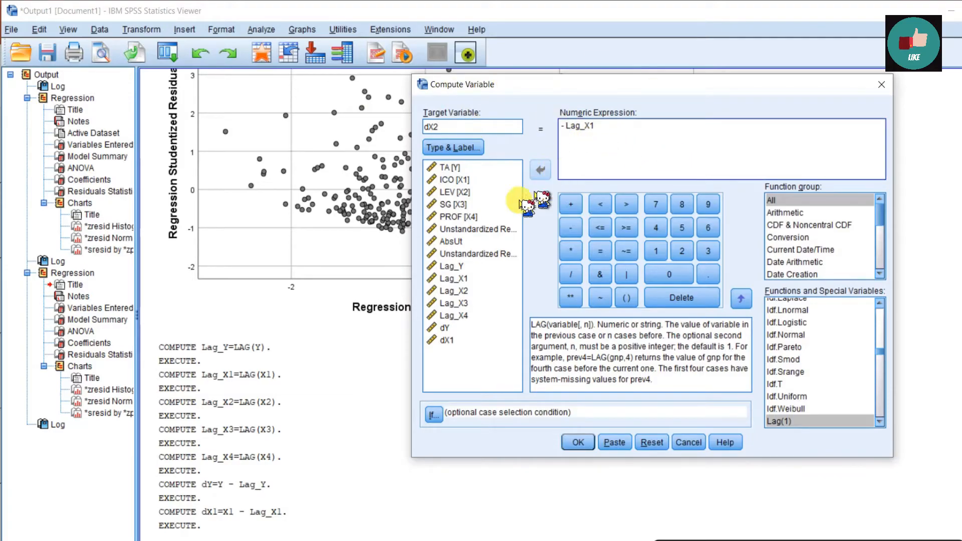
pyautogui.click(453, 192)
pyautogui.click(540, 172)
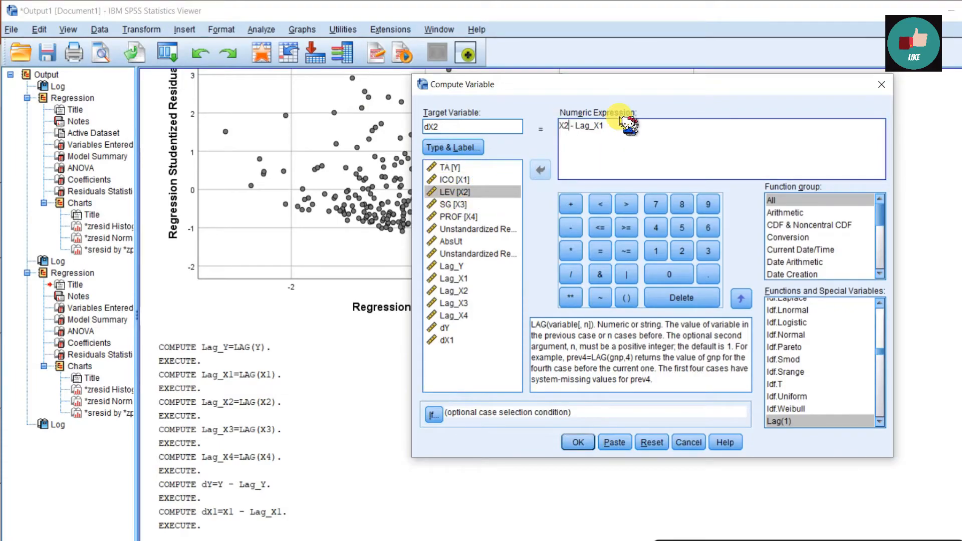
pyautogui.click(627, 128)
pyautogui.press('BackSpace')
pyautogui.press('BackSpace')
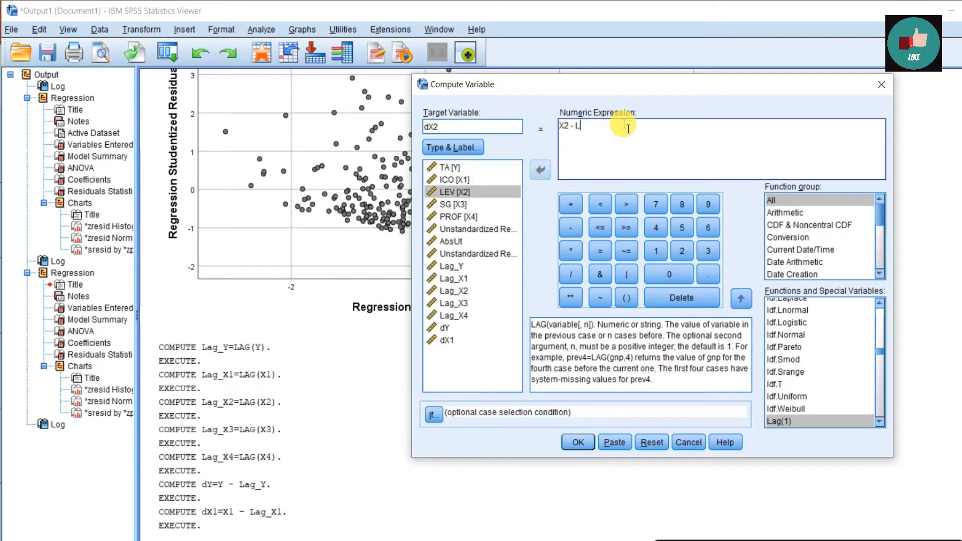
pyautogui.click(459, 279)
pyautogui.click(541, 171)
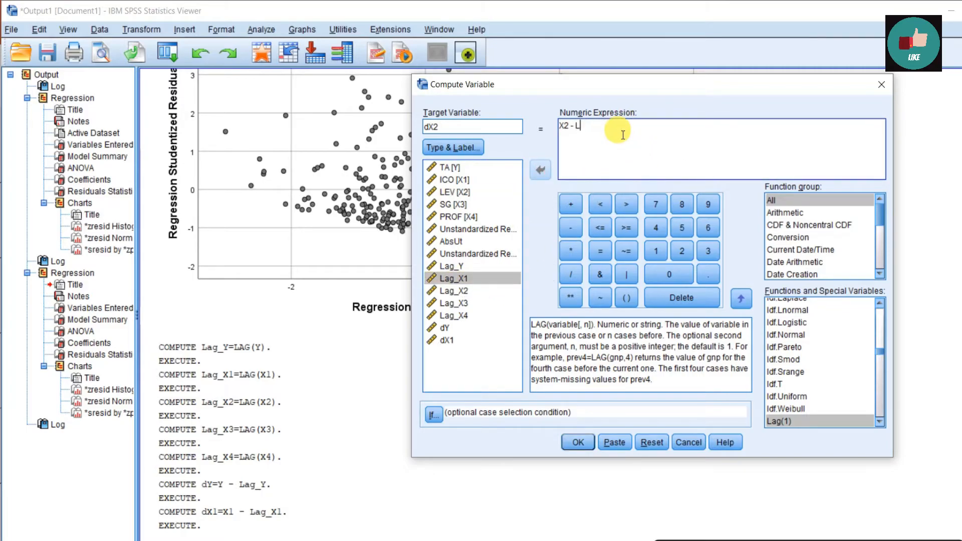
pyautogui.click(454, 290)
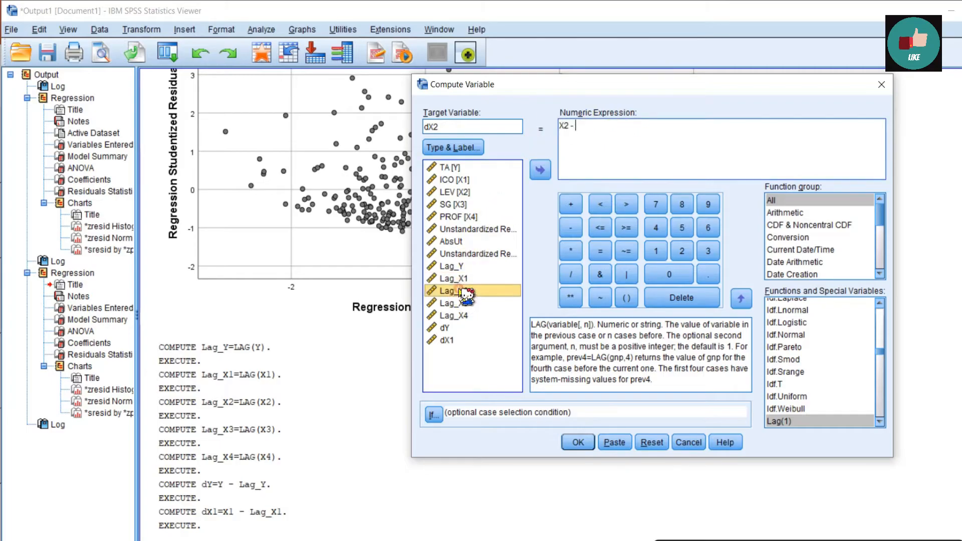
pyautogui.click(540, 171)
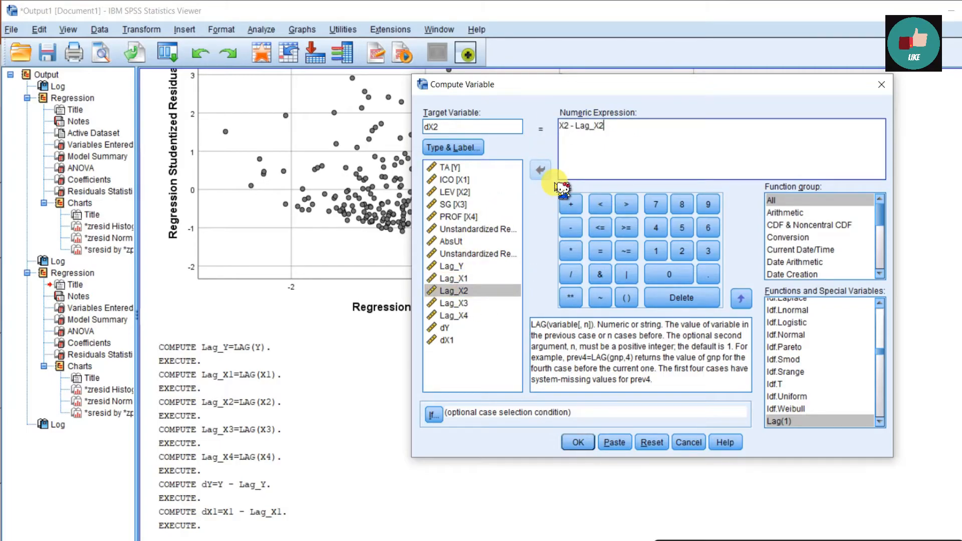
pyautogui.click(577, 443)
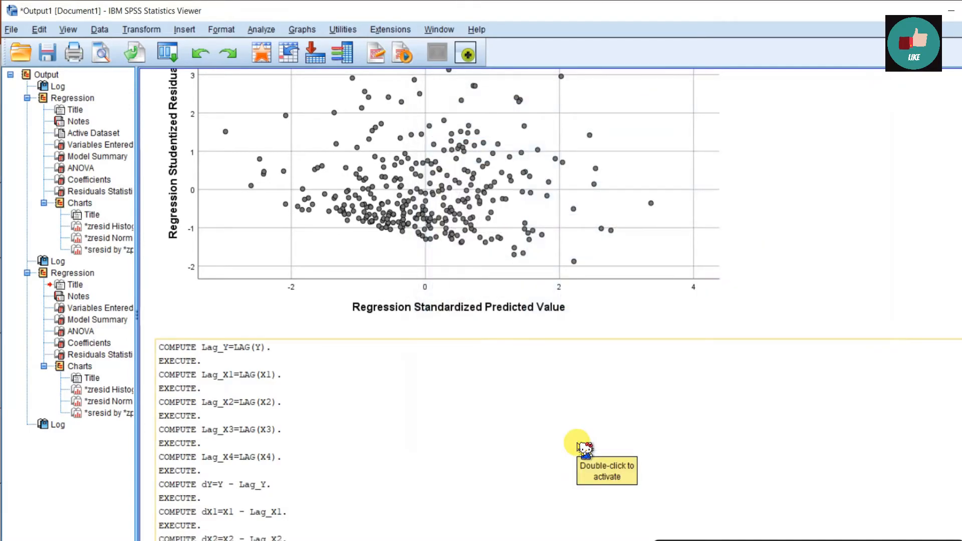
# Compute a new variable dX3 as X3 - Lag_X3.
pyautogui.click(142, 29)
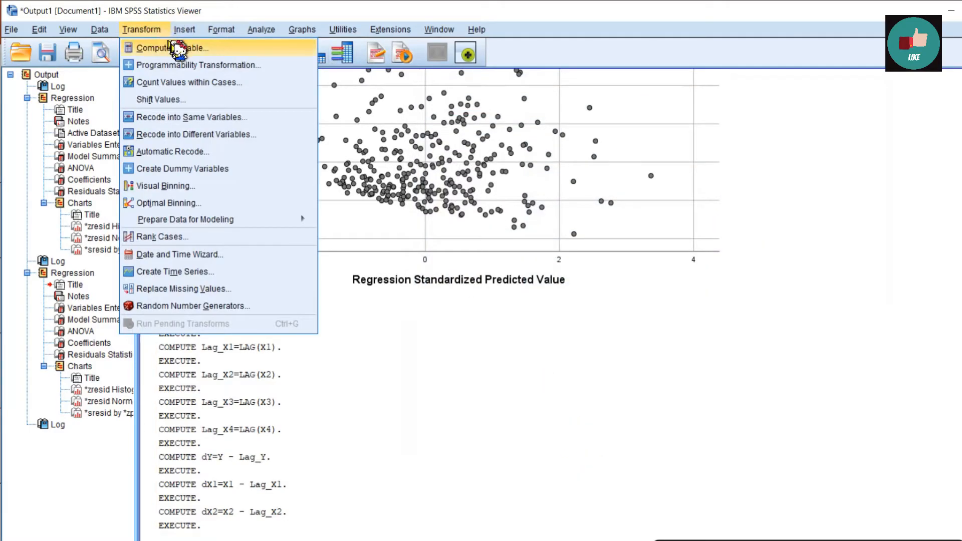
pyautogui.click(176, 48)
pyautogui.click(450, 128)
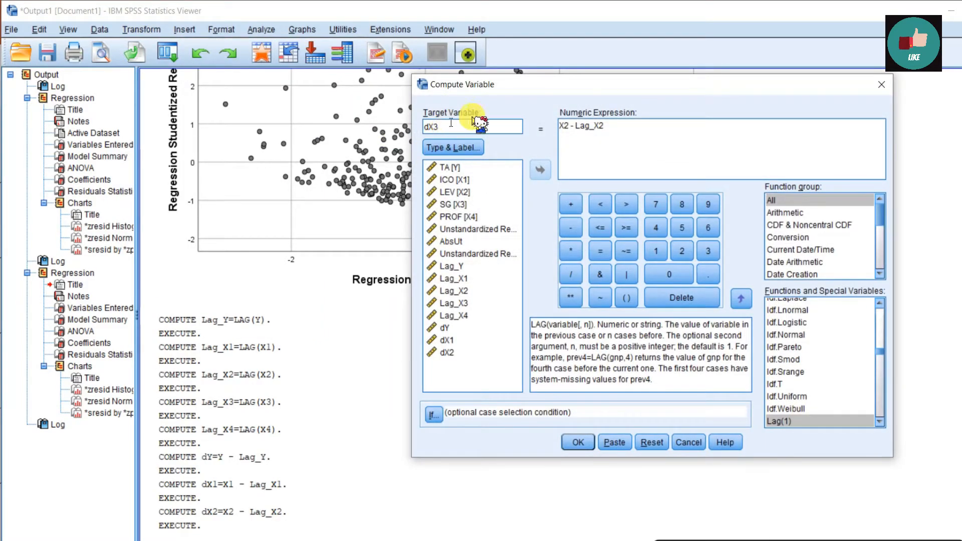
pyautogui.click(572, 132)
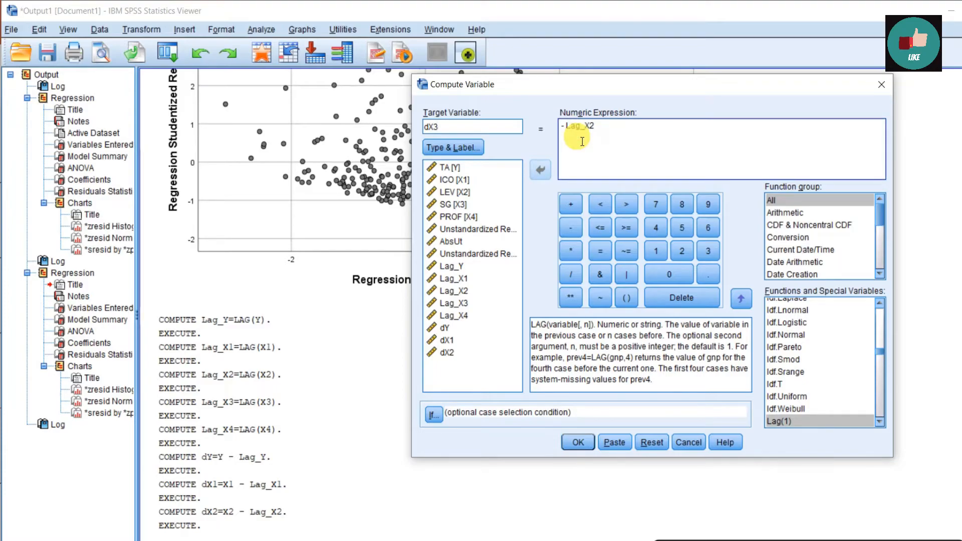
pyautogui.click(481, 205)
pyautogui.click(540, 170)
pyautogui.click(621, 132)
pyautogui.press('BackSpace')
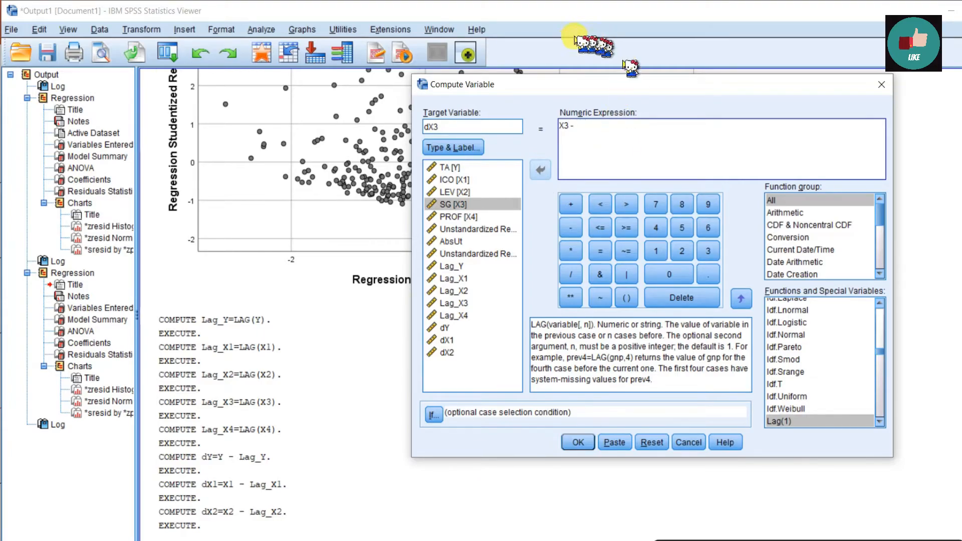
pyautogui.click(477, 305)
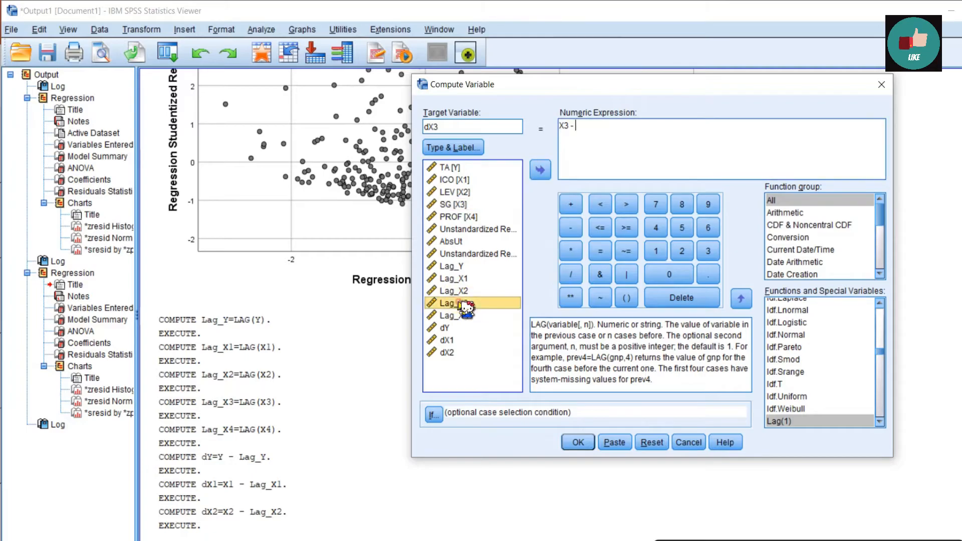
pyautogui.click(540, 170)
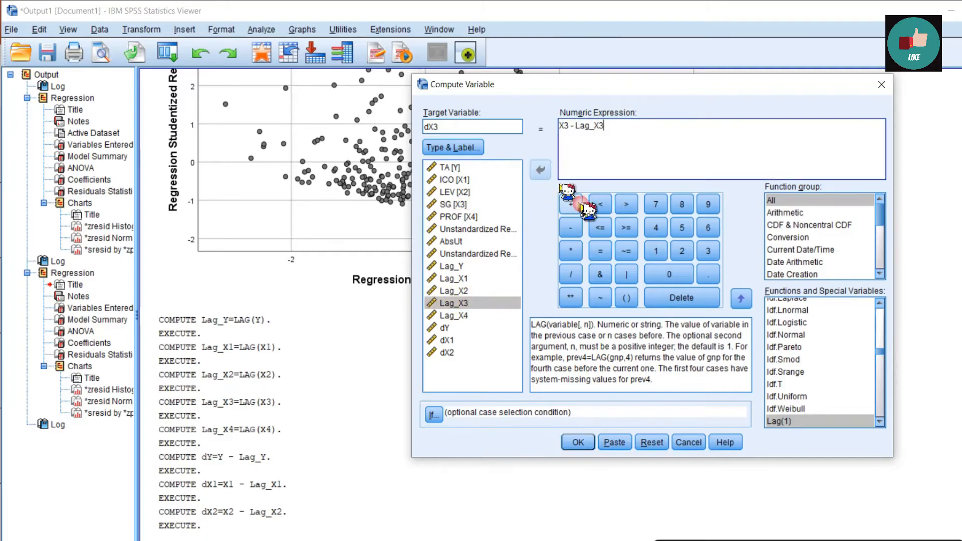
pyautogui.click(579, 442)
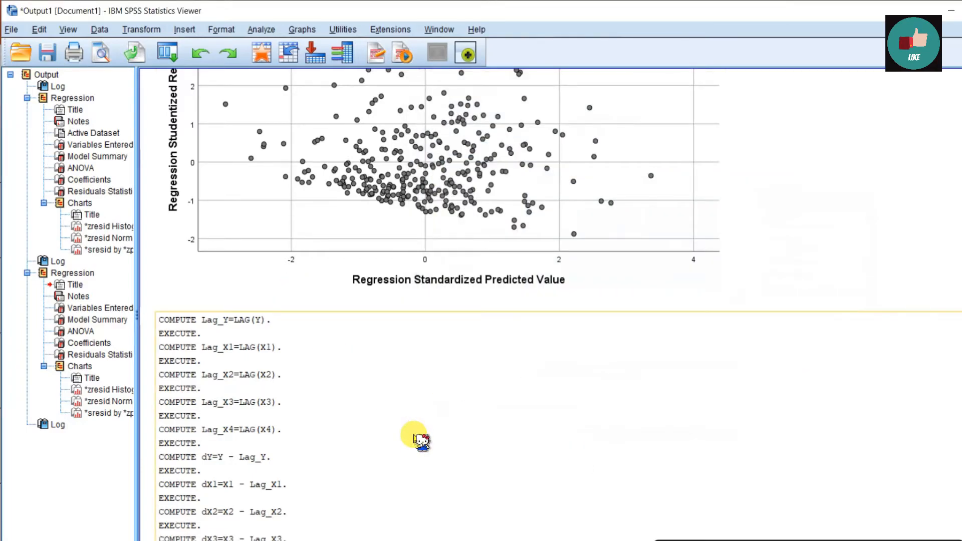
# Compute a new variable dX4 as X4 - Lag_X4.
pyautogui.click(141, 29)
pyautogui.click(158, 44)
pyautogui.click(451, 129)
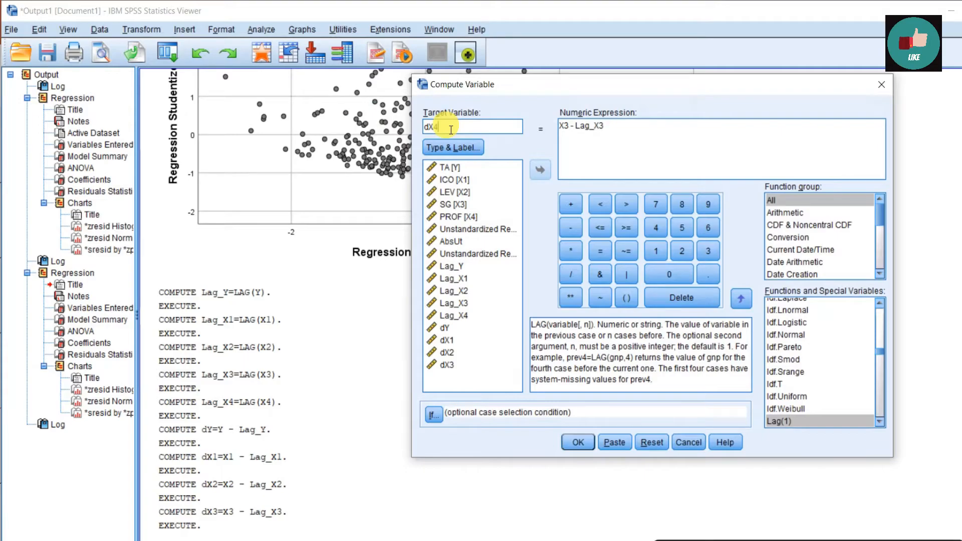
pyautogui.write('4')
pyautogui.click(570, 132)
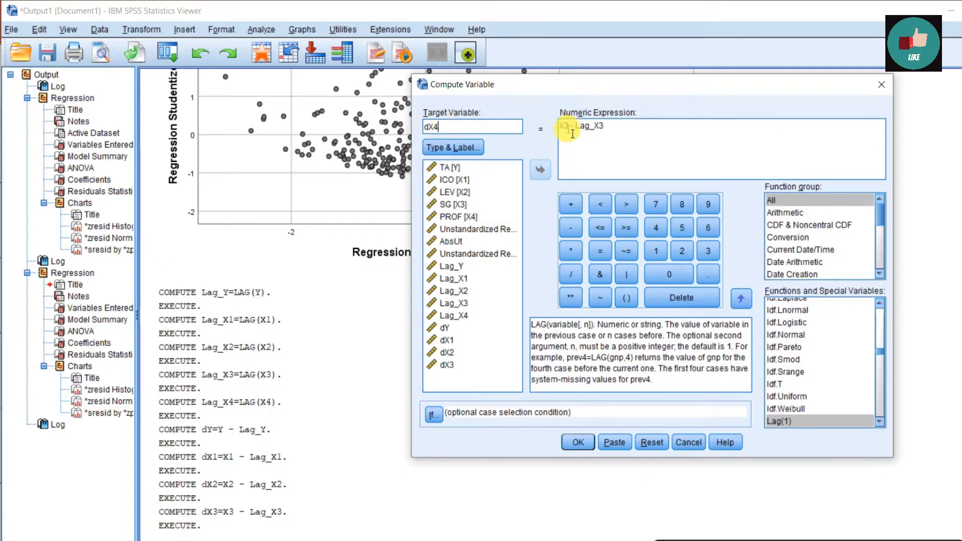
pyautogui.press('Delete')
pyautogui.press('Delete')
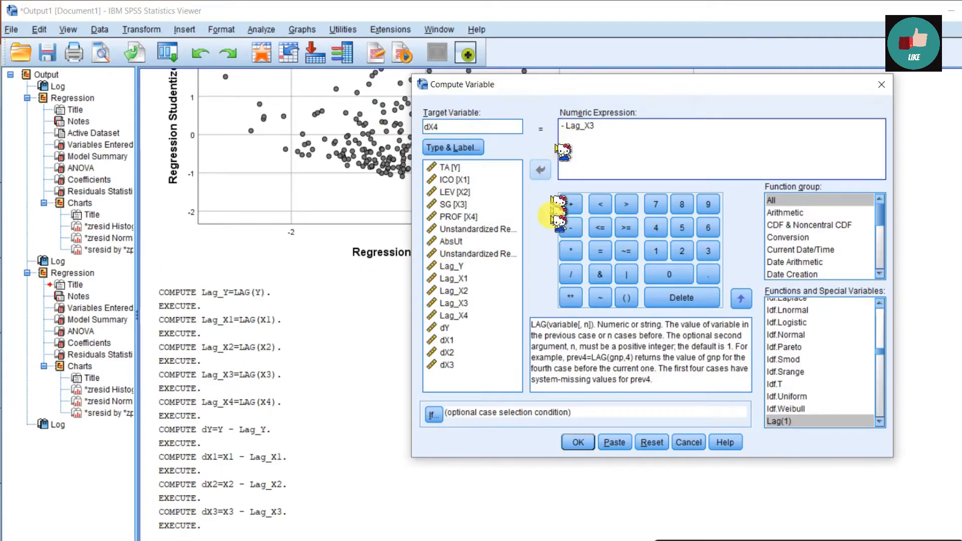
pyautogui.click(471, 217)
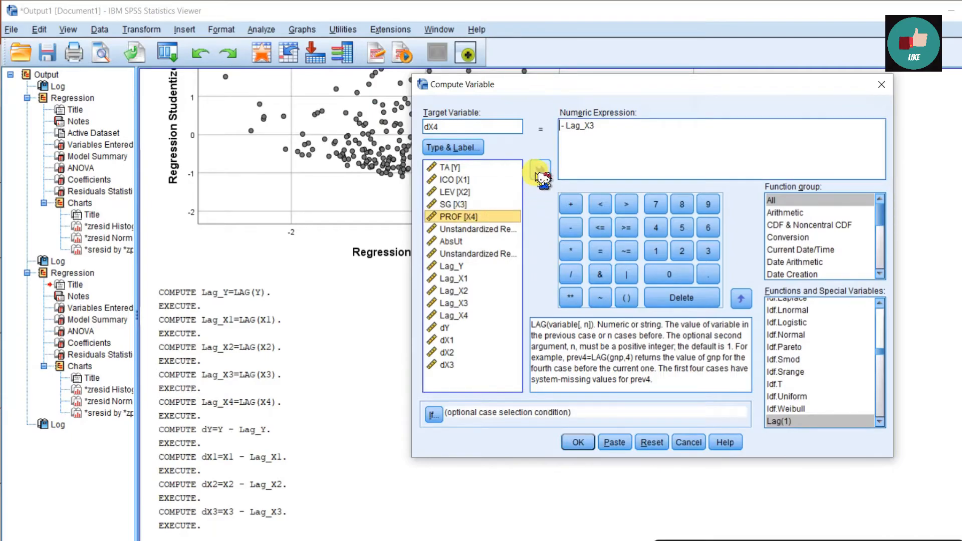
pyautogui.click(541, 170)
pyautogui.click(625, 133)
pyautogui.press('BackSpace')
pyautogui.press('BackSpace')
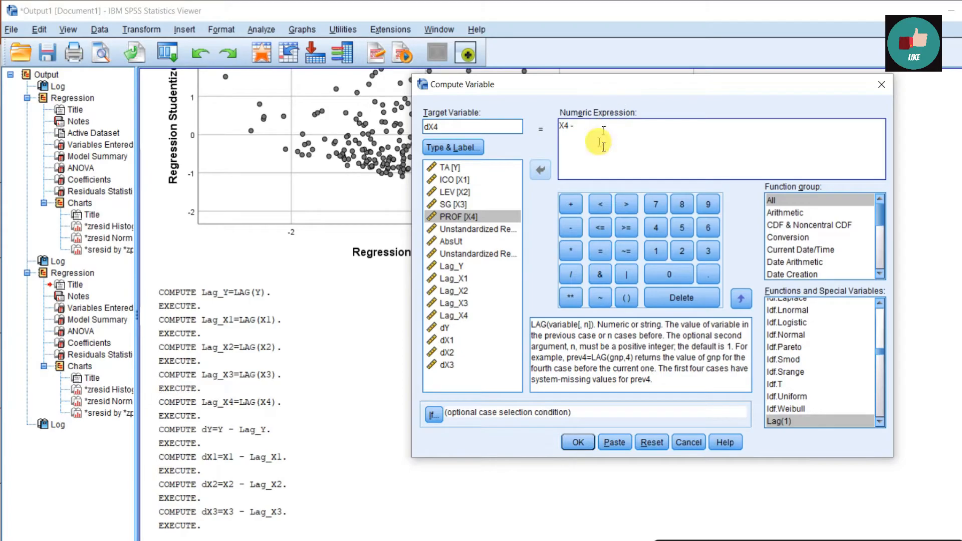
pyautogui.click(462, 316)
pyautogui.click(546, 175)
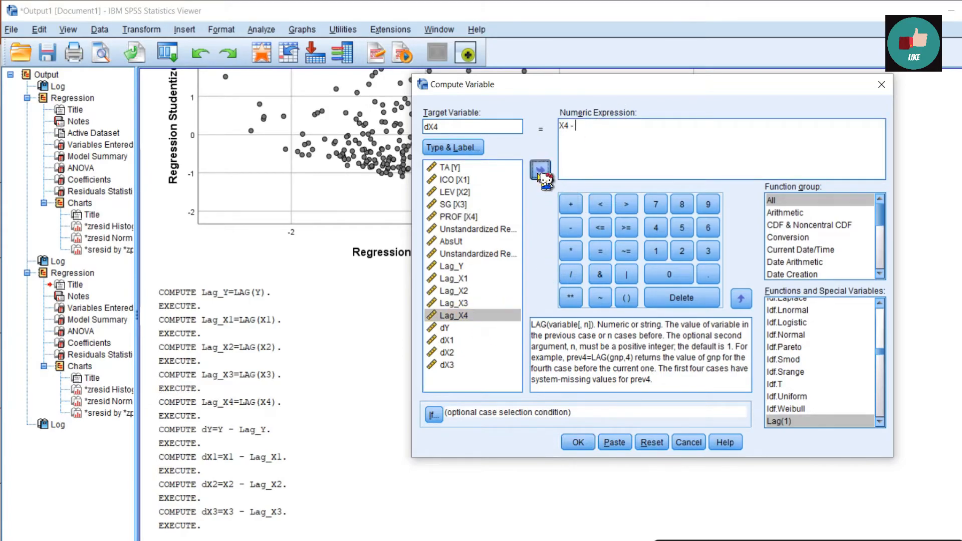
pyautogui.click(578, 442)
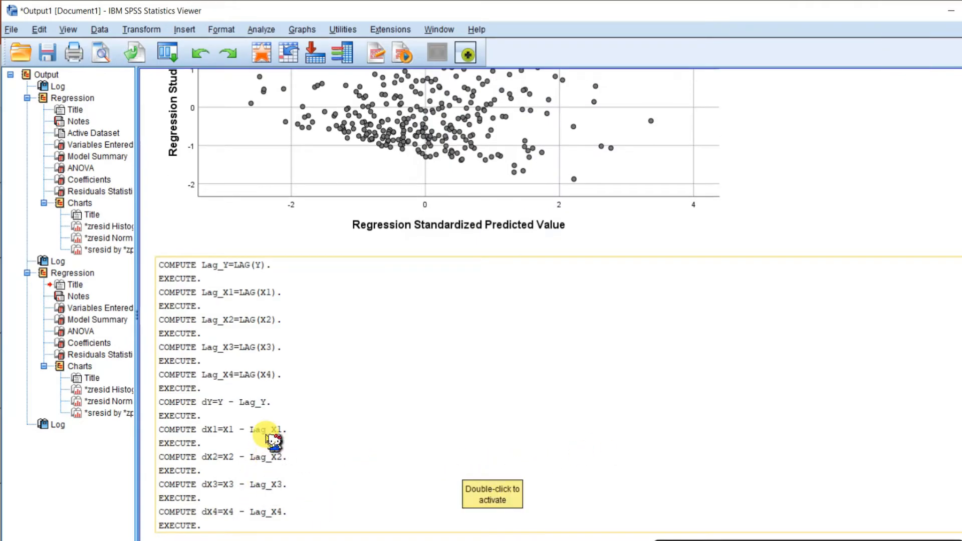
# Switch to the Data Editor and inspect the new difference columns dY and dX1–dX4.
pyautogui.click(365, 540)
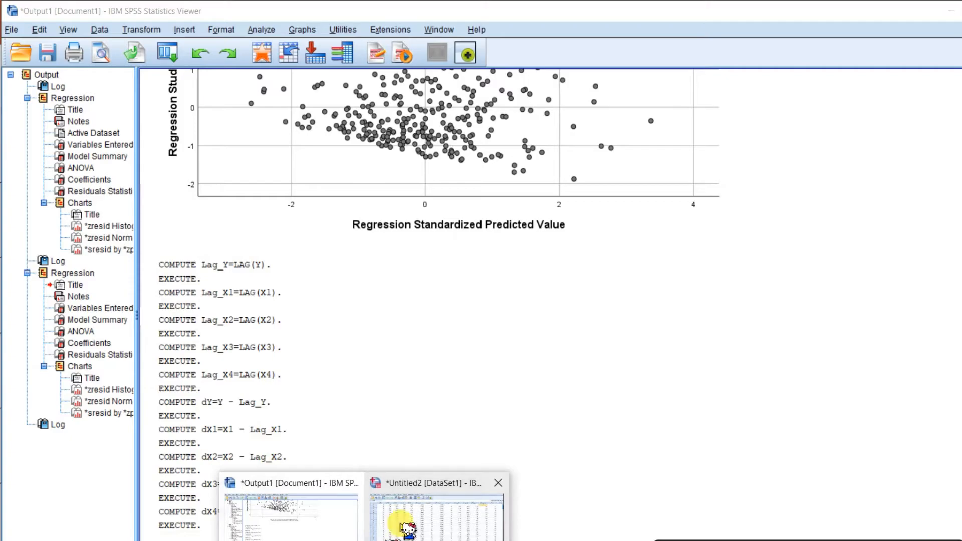
pyautogui.click(407, 527)
pyautogui.moveTo(408, 523); pyautogui.dragTo(652, 529)
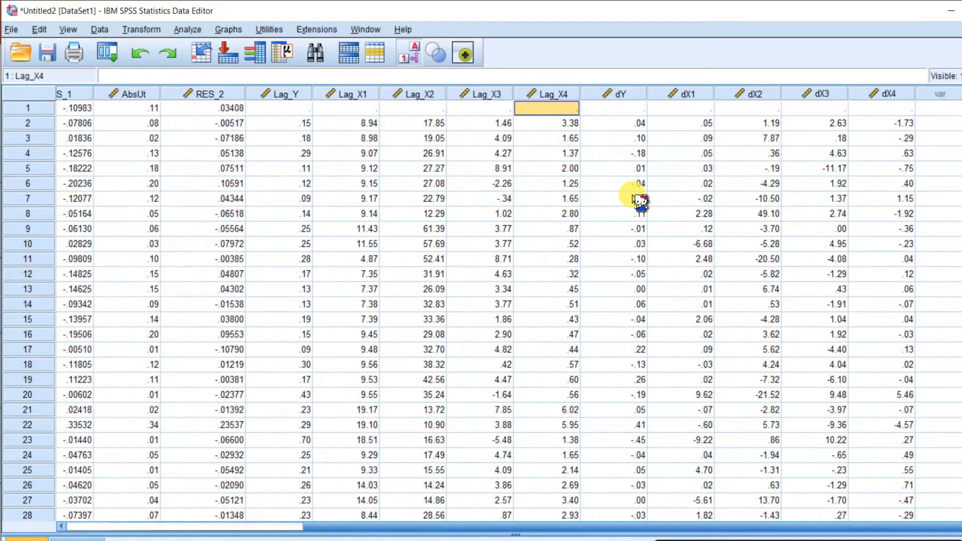
# Select the difference columns dY, dX1, dX2, dX3 and dX4 one after another to review their values.
pyautogui.click(614, 93)
pyautogui.click(686, 93)
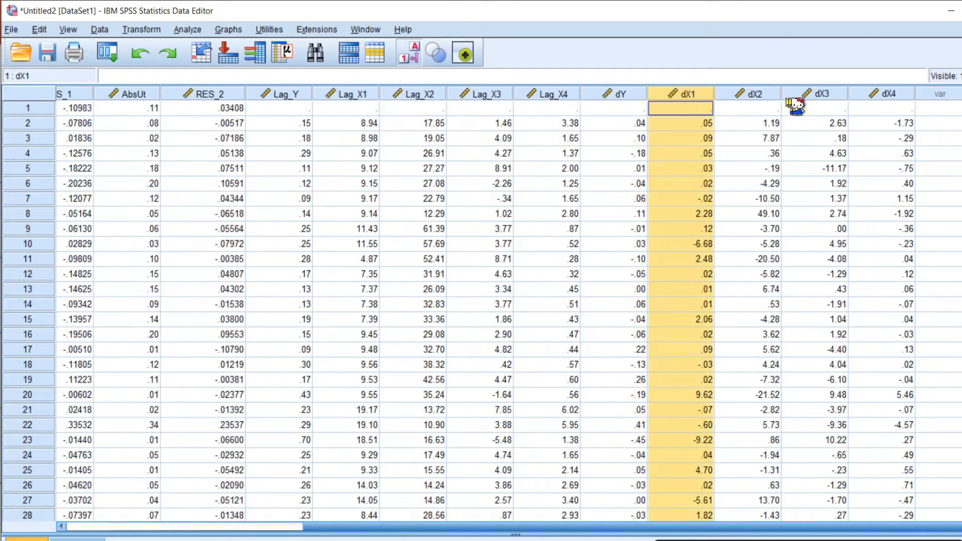
pyautogui.click(767, 94)
pyautogui.click(843, 94)
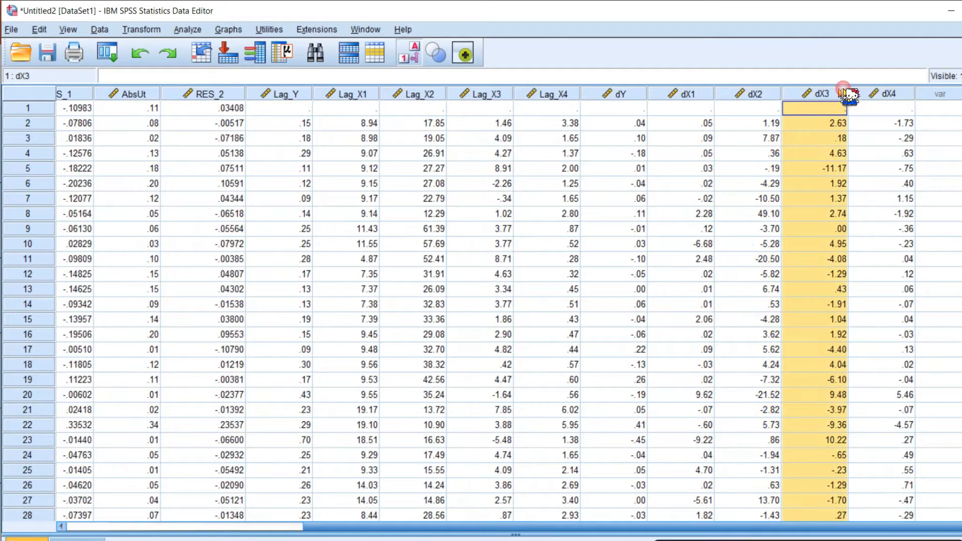
pyautogui.click(893, 93)
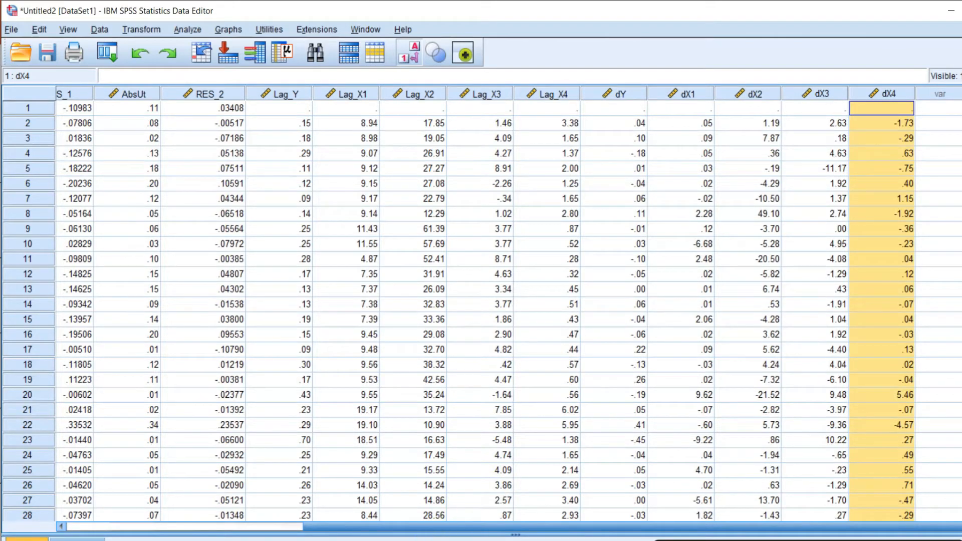
# Open Linear Regression in the output viewer and replace the dependent variable AbsUt with dY.
pyautogui.click(301, 521)
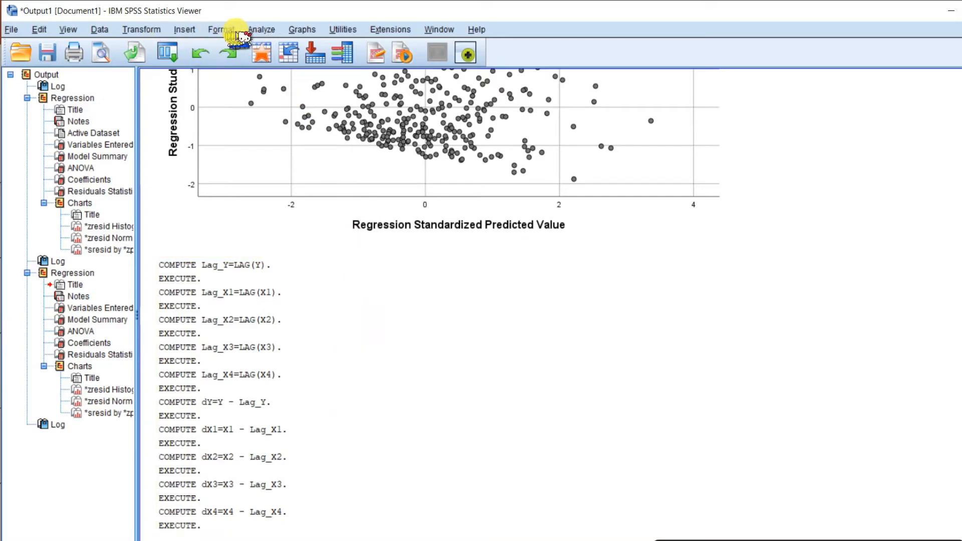
pyautogui.click(269, 32)
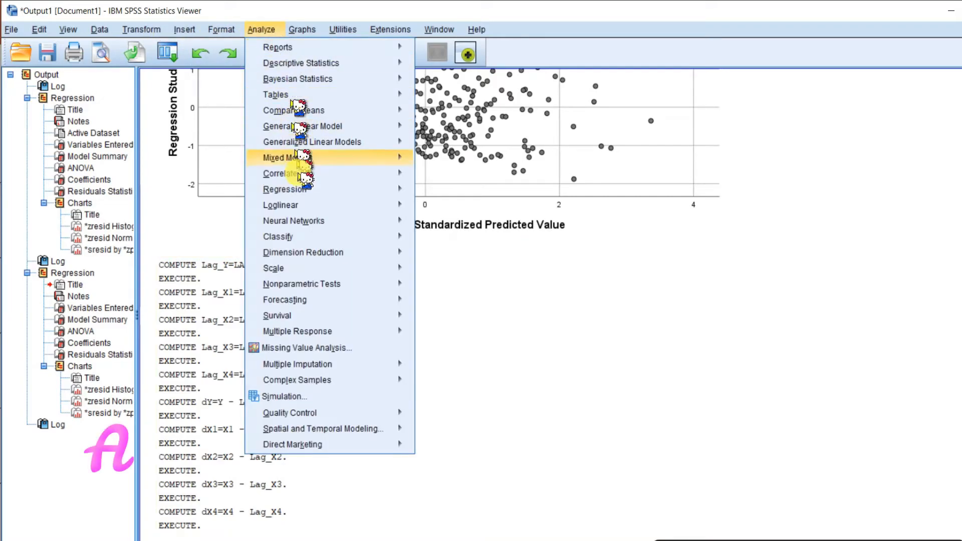
pyautogui.moveTo(319, 189)
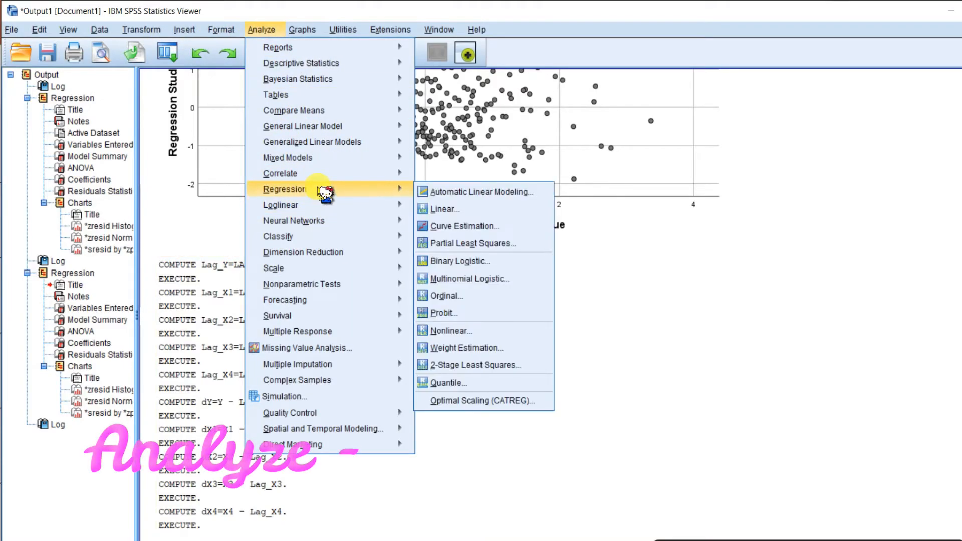
pyautogui.click(489, 215)
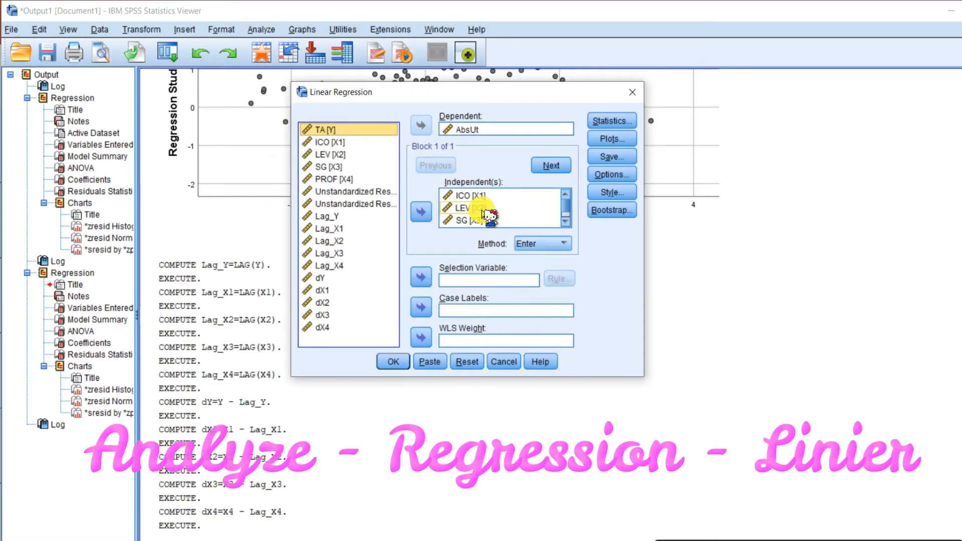
pyautogui.click(470, 130)
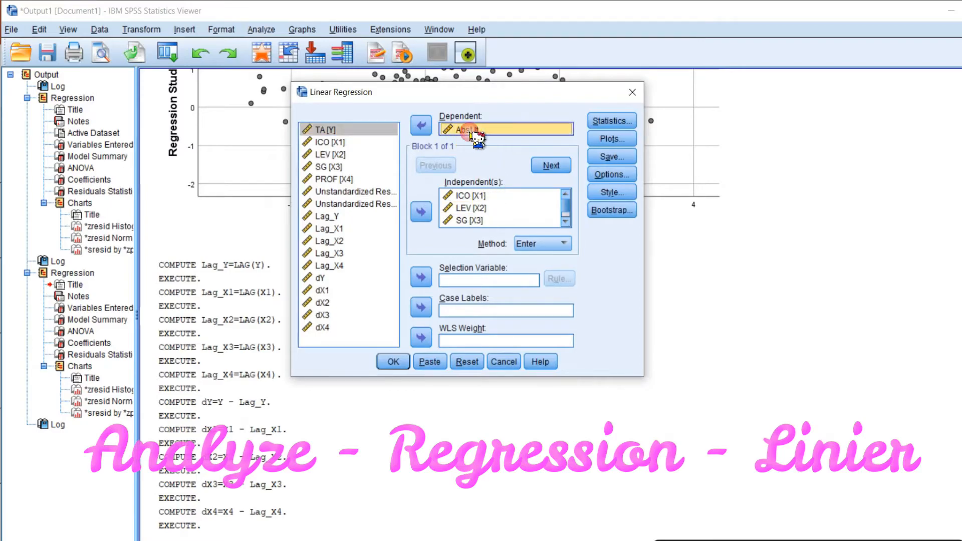
pyautogui.click(424, 130)
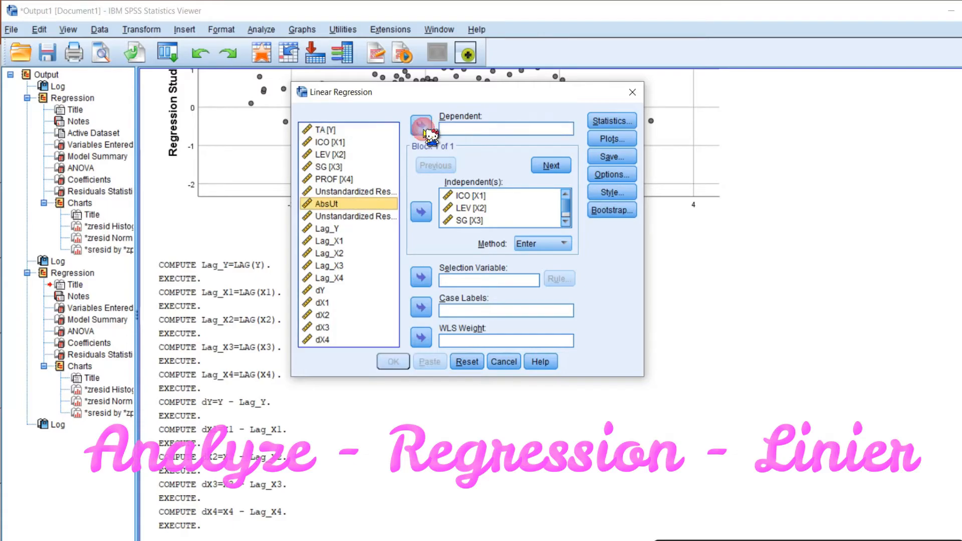
pyautogui.click(321, 291)
pyautogui.click(421, 126)
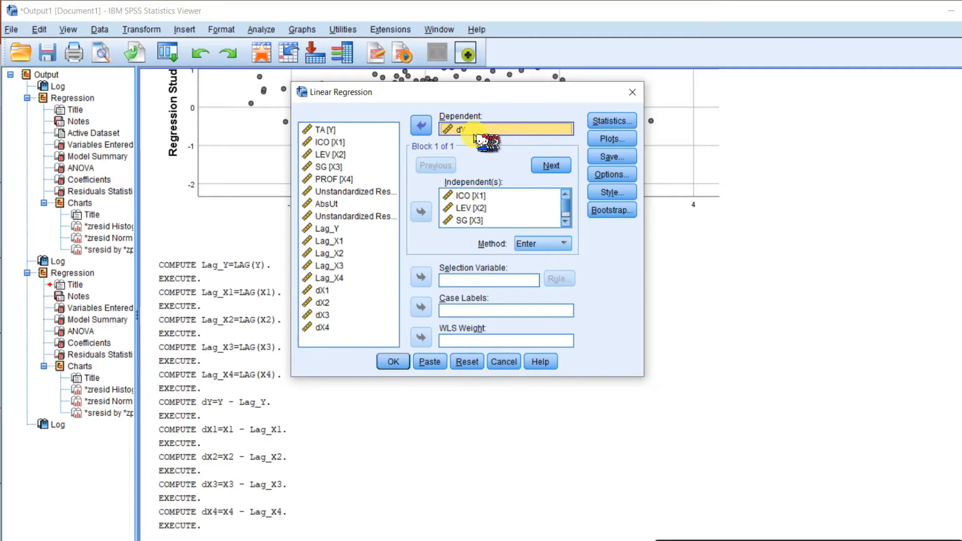
# Replace the independent variables with dX1, dX2, dX3 and dX4 and run the regression.
pyautogui.click(511, 208)
pyautogui.hotkey('ctrl', 'a')
pyautogui.click(421, 212)
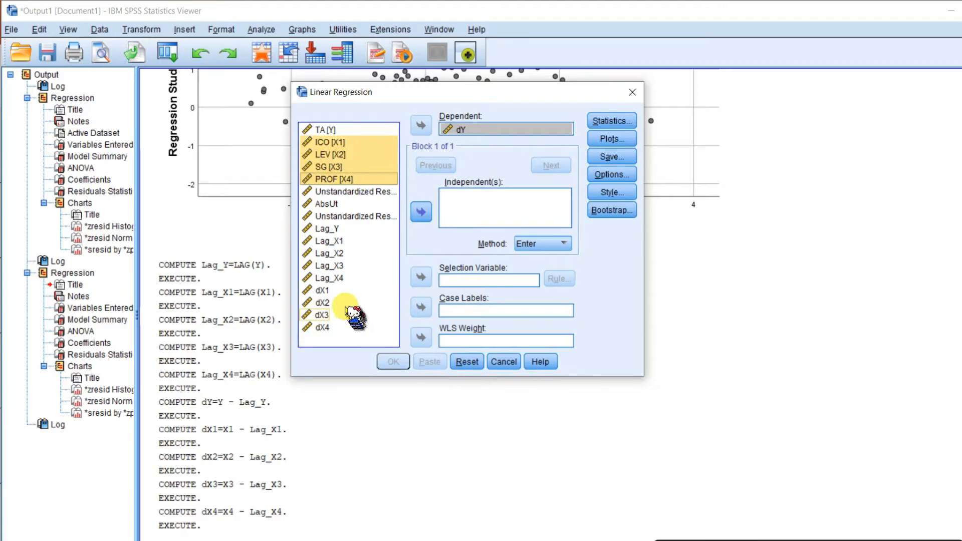
pyautogui.click(351, 290)
pyautogui.moveTo(354, 304); pyautogui.dragTo(349, 332)
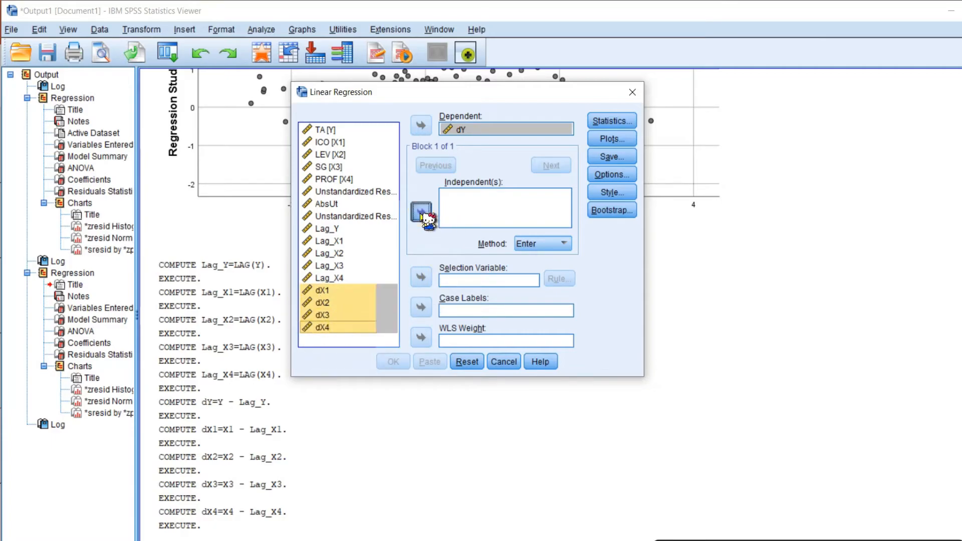
pyautogui.click(421, 212)
pyautogui.click(566, 222)
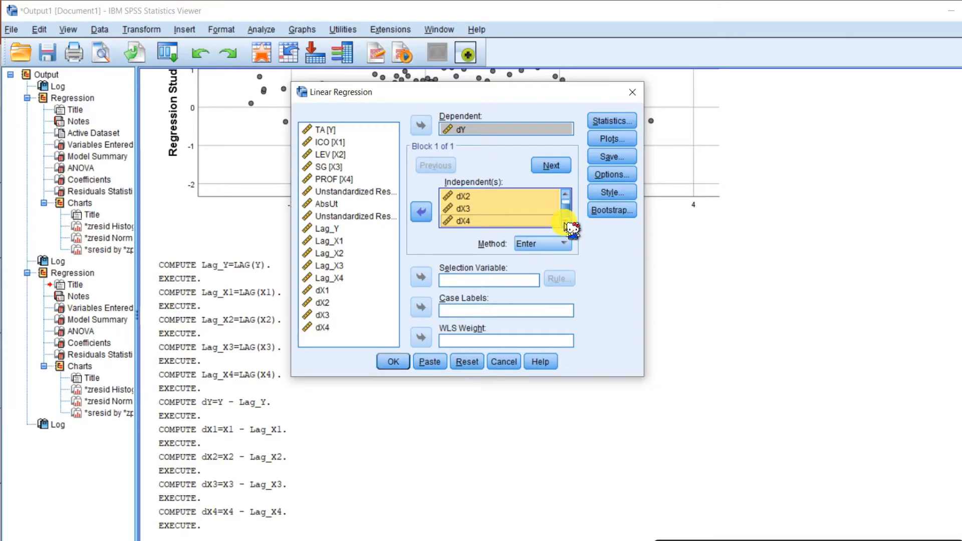
pyautogui.click(393, 362)
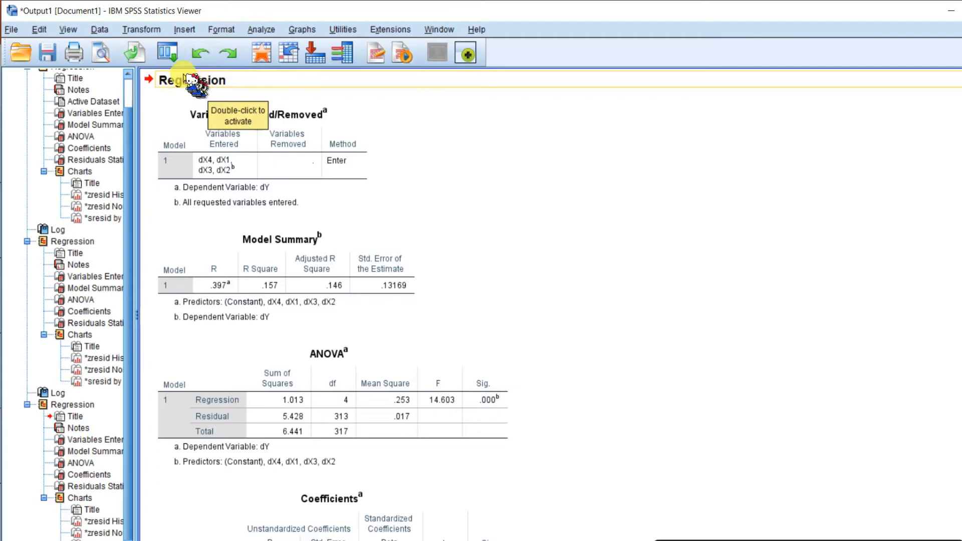
# Open Compute Variable with the target variable named AbsUt2 and the previous numeric expression cleared.
pyautogui.click(147, 31)
pyautogui.click(168, 47)
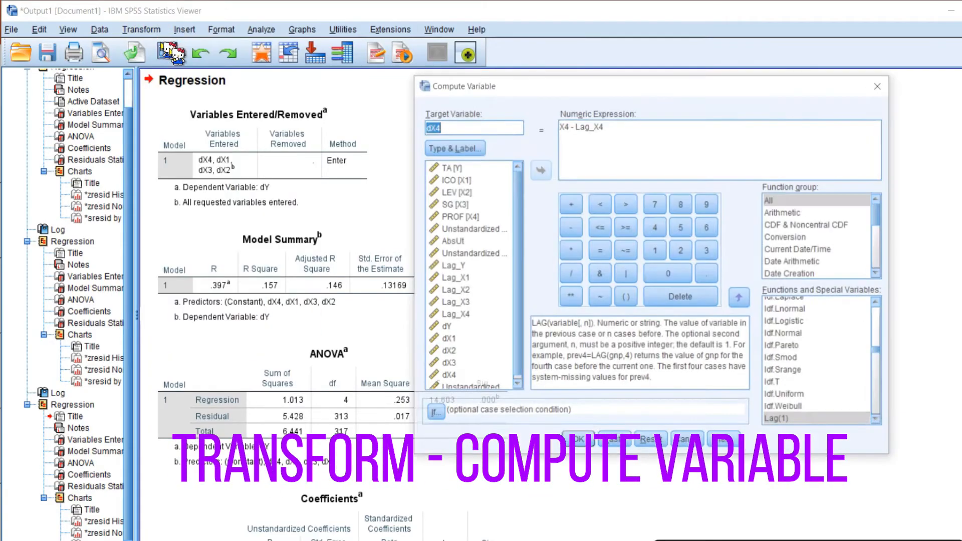
pyautogui.press('BackSpace')
pyautogui.write('A')
pyautogui.press('capslock')
pyautogui.write('b')
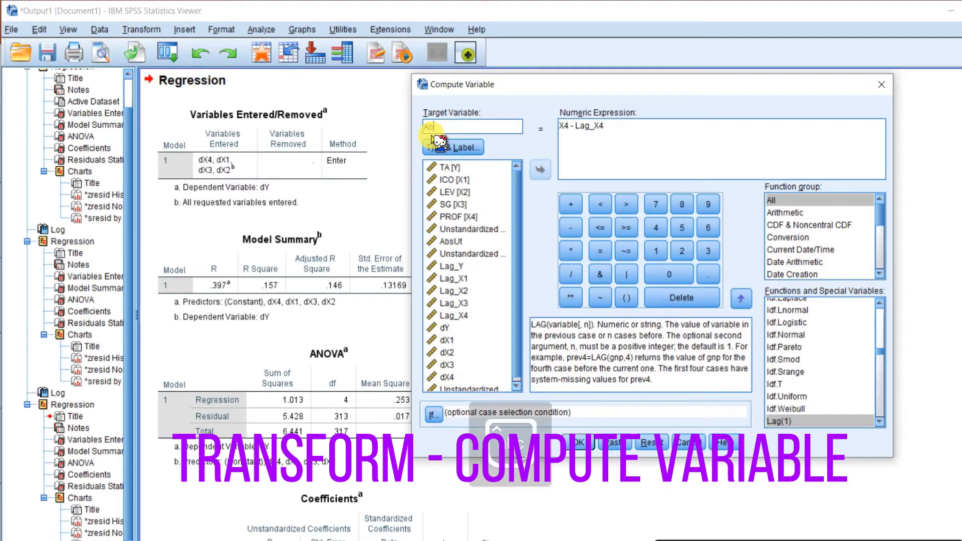
pyautogui.write('sUt2')
pyautogui.moveTo(617, 154); pyautogui.dragTo(554, 134)
pyautogui.press('Delete')
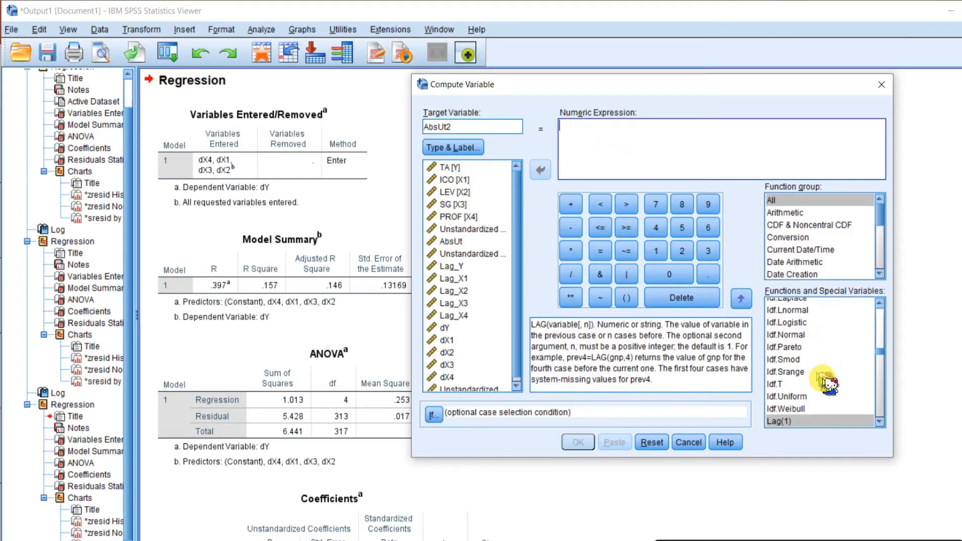
# Set the numeric expression to ABS(RES_3) using the Abs function and the newest residual, and run it.
pyautogui.scroll(20, 846, 375)
pyautogui.scroll(1, 846, 375)
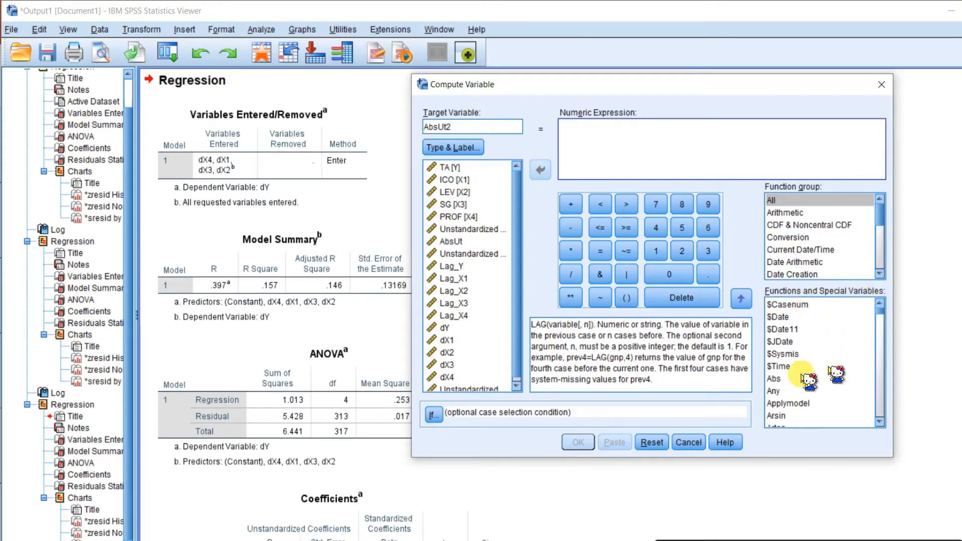
pyautogui.click(775, 379)
pyautogui.click(741, 301)
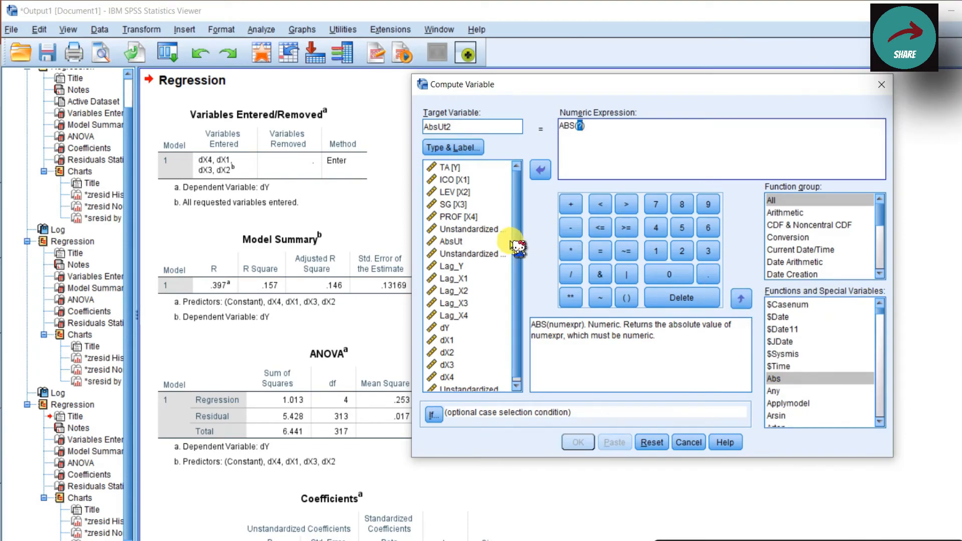
pyautogui.moveTo(516, 242); pyautogui.dragTo(517, 309)
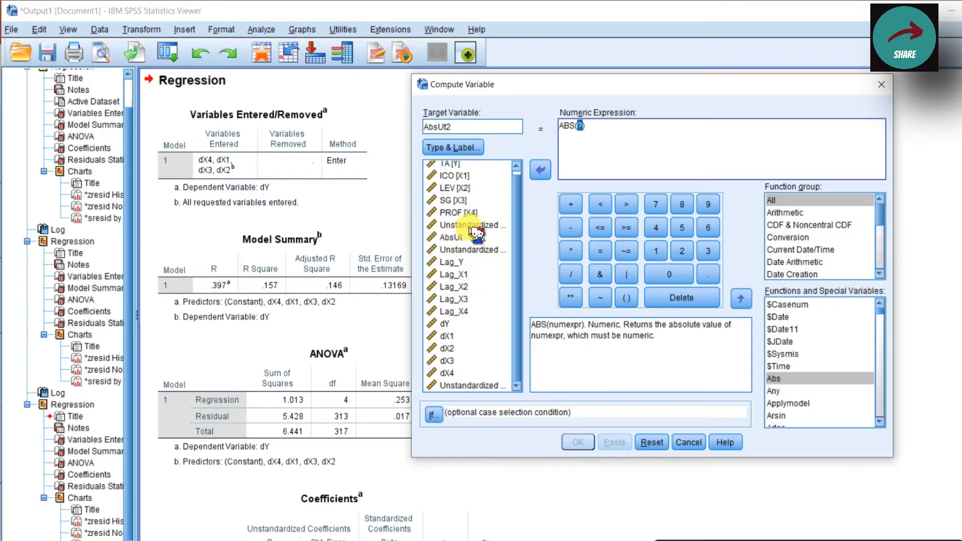
pyautogui.click(471, 386)
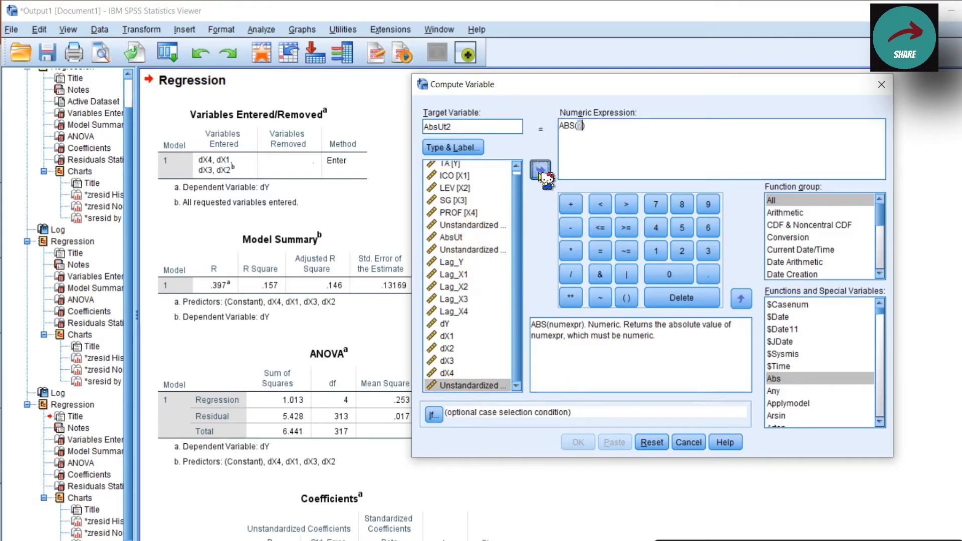
pyautogui.click(541, 170)
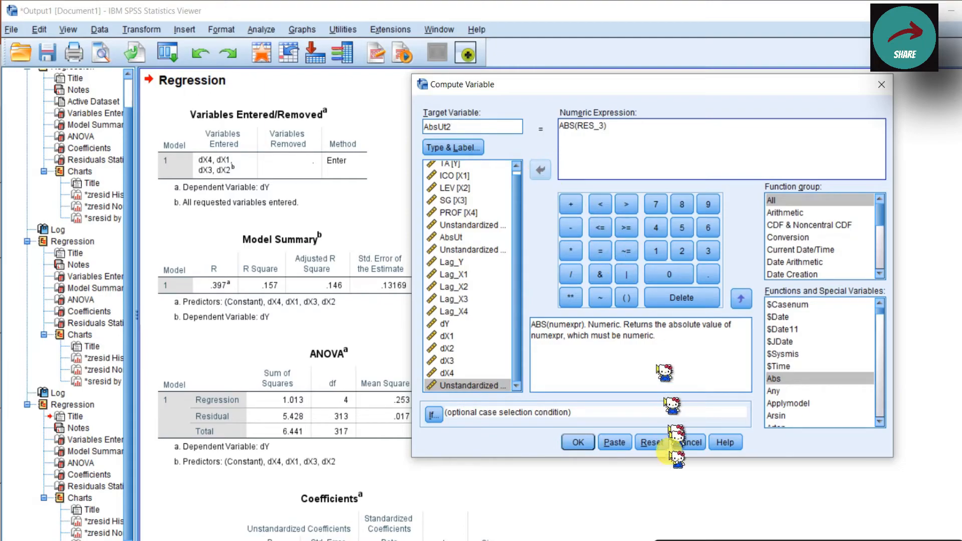
pyautogui.click(579, 444)
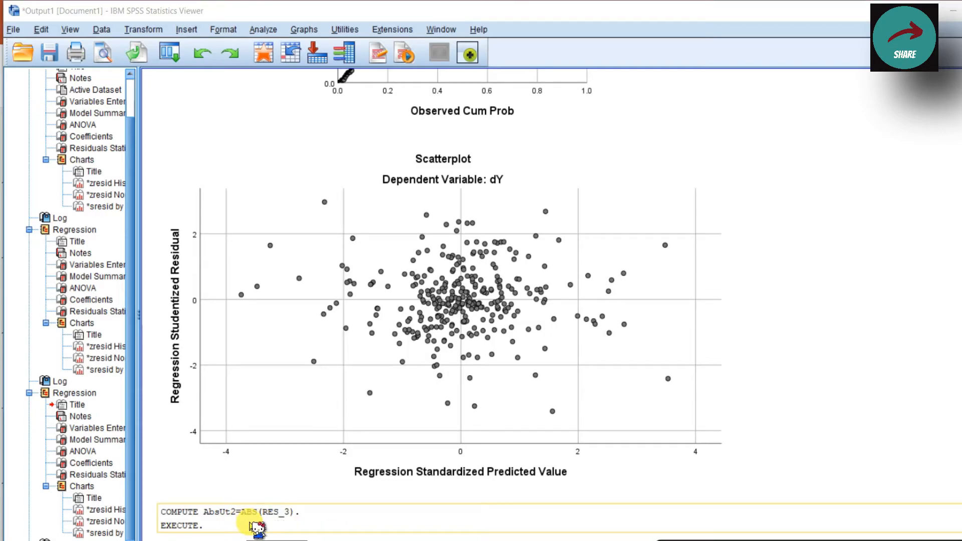
# Switch to the Data Editor and inspect the new RES_3 and AbsUt2 columns.
pyautogui.moveTo(280, 534)
pyautogui.click(418, 516)
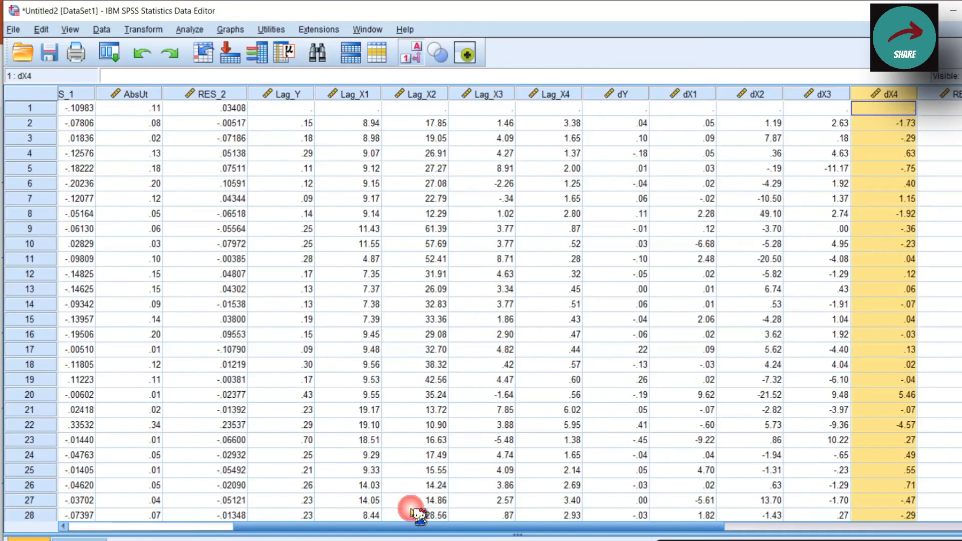
pyautogui.moveTo(451, 527); pyautogui.dragTo(656, 531)
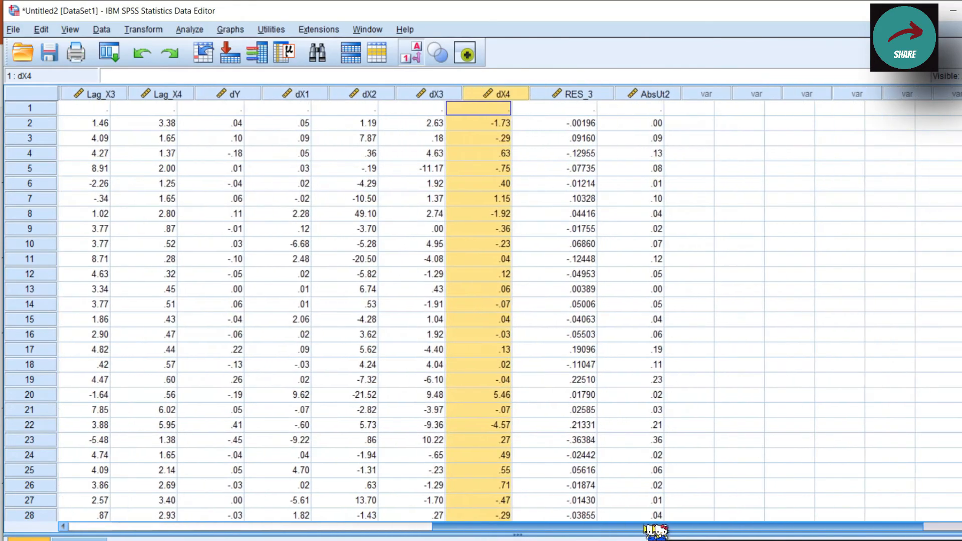
pyautogui.click(497, 94)
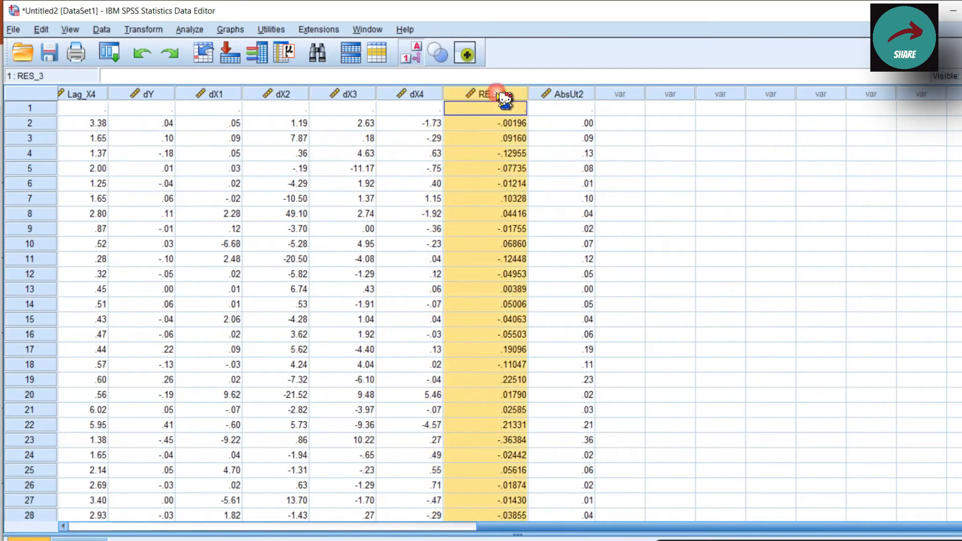
pyautogui.click(556, 93)
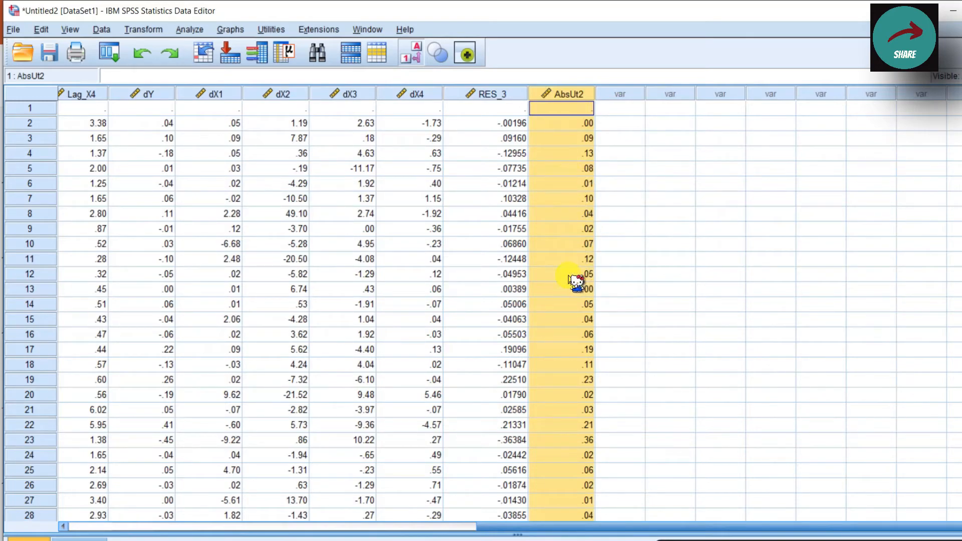
# Run a linear regression with AbsUt2 as the dependent variable and dX1, dX2, dX3 and dX4 as independents.
pyautogui.click(189, 30)
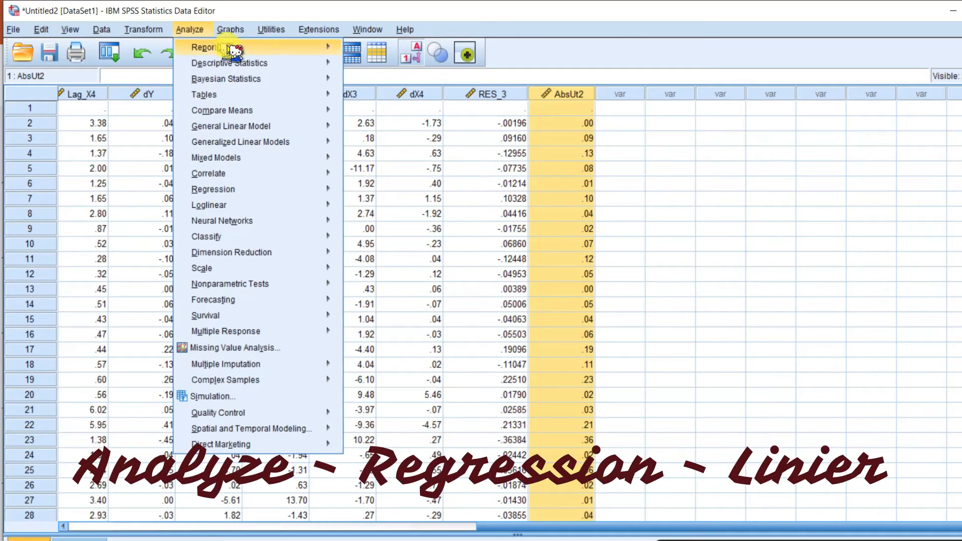
pyautogui.moveTo(262, 50)
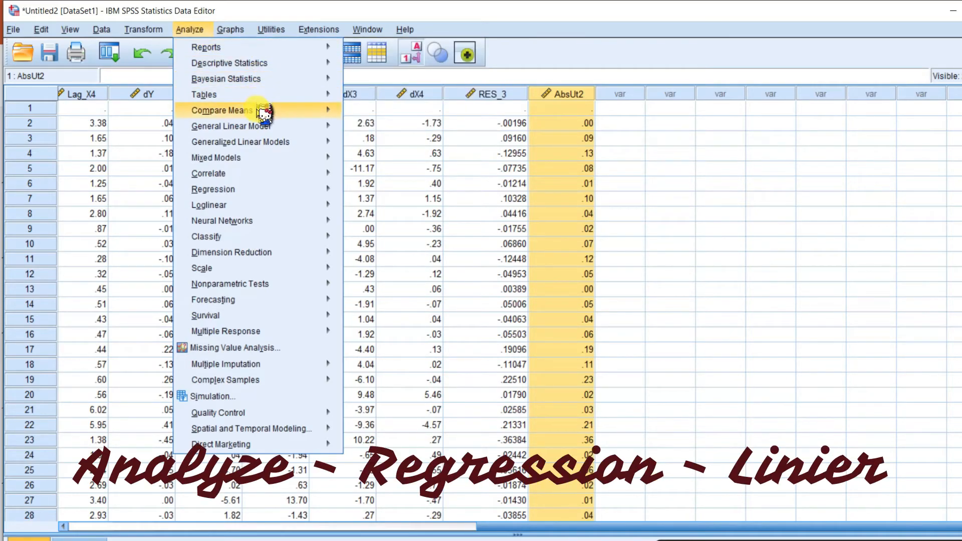
pyautogui.moveTo(276, 191)
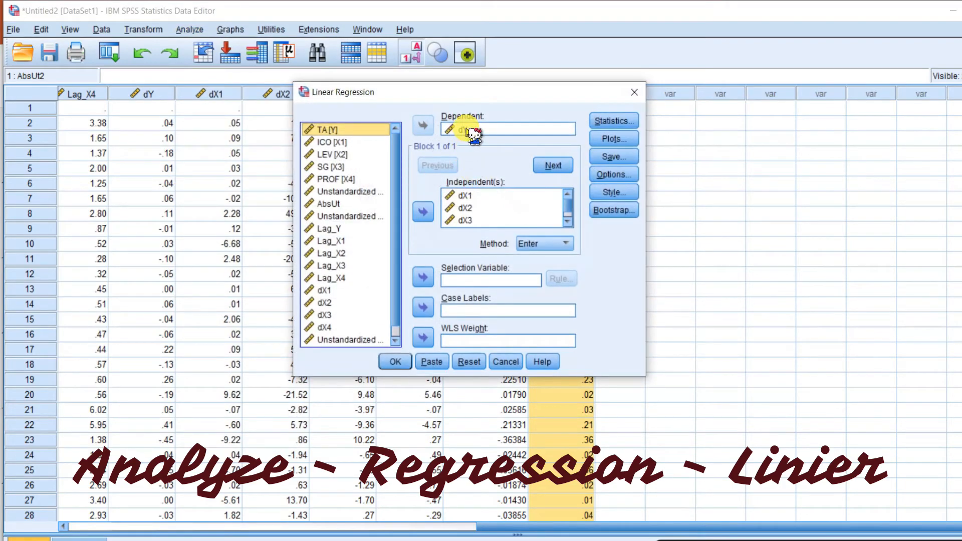
pyautogui.moveTo(471, 133); pyautogui.dragTo(470, 132)
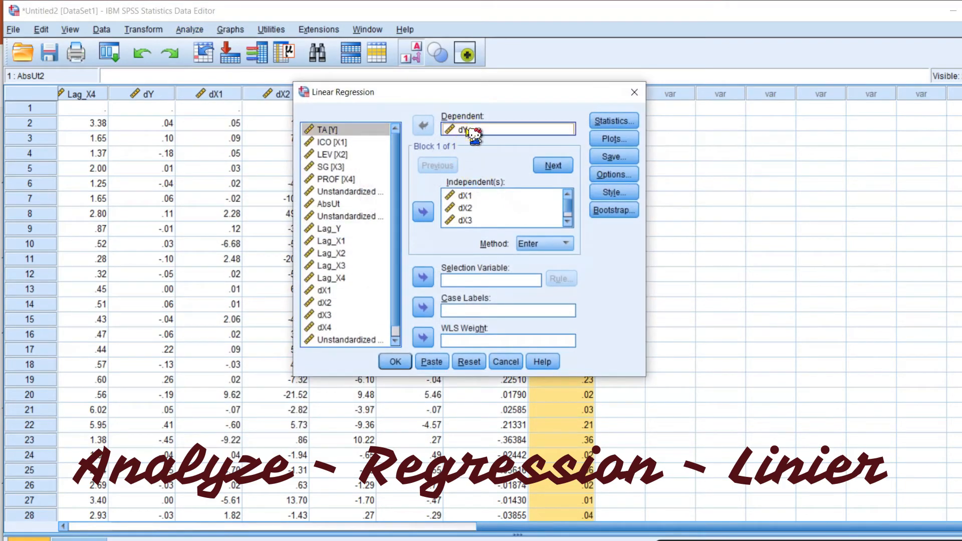
pyautogui.click(423, 128)
pyautogui.scroll(-2, 381, 235)
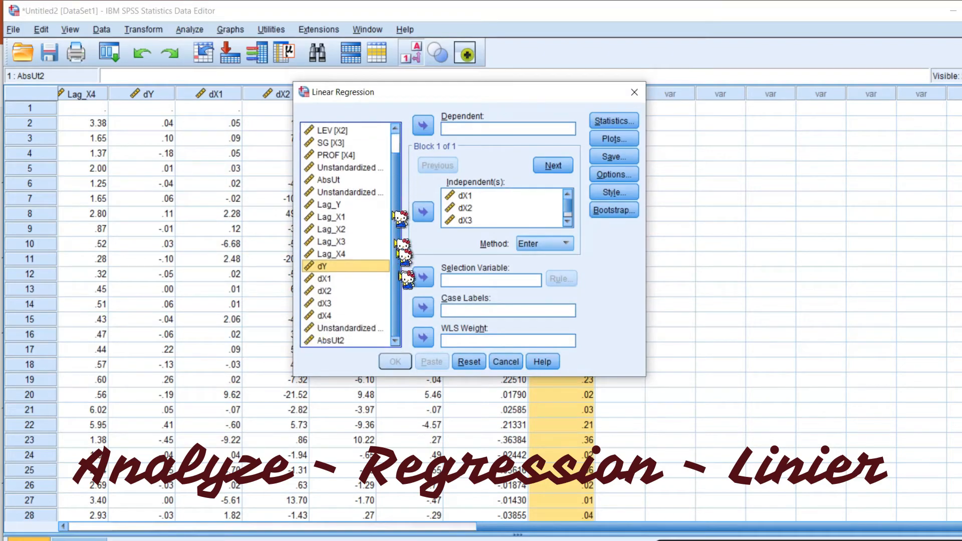
pyautogui.click(343, 341)
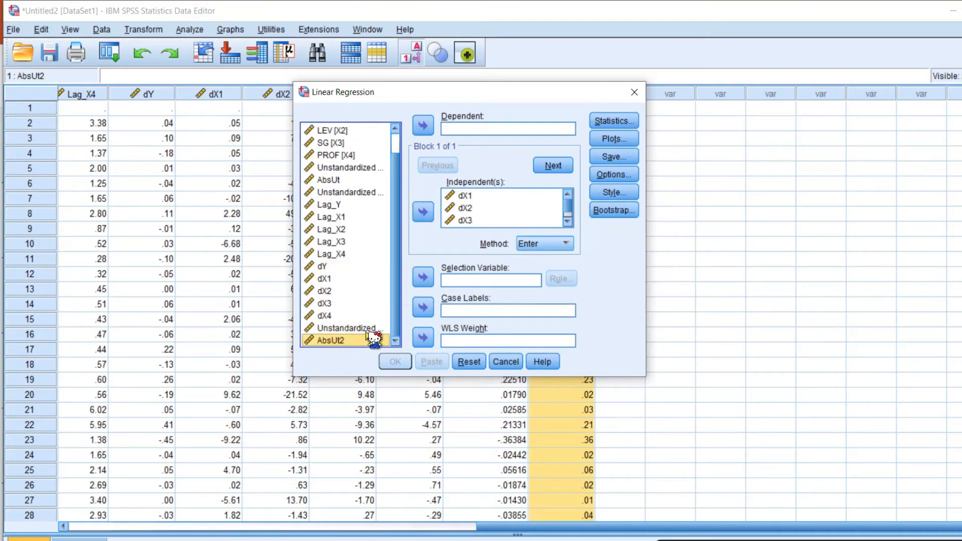
pyautogui.click(424, 128)
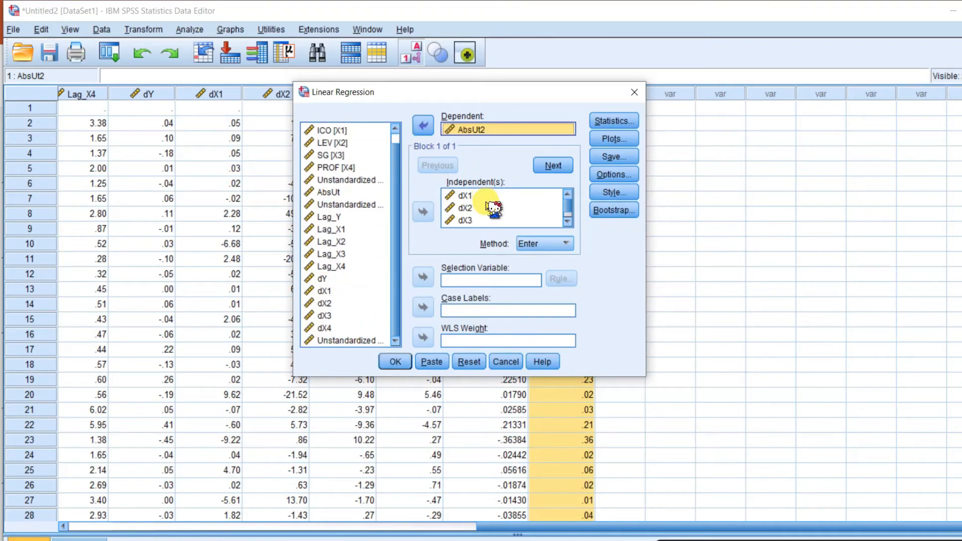
pyautogui.scroll(-1, 493, 208)
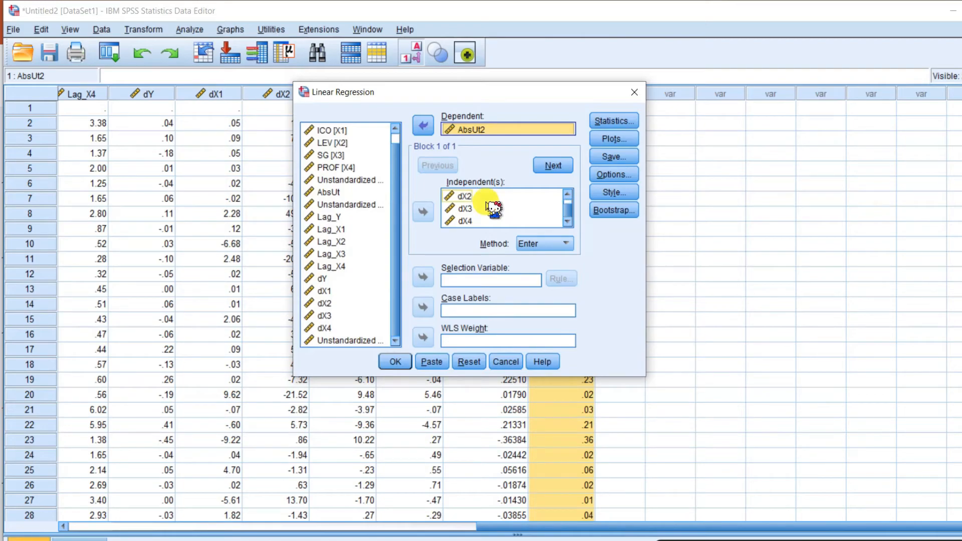
pyautogui.click(396, 362)
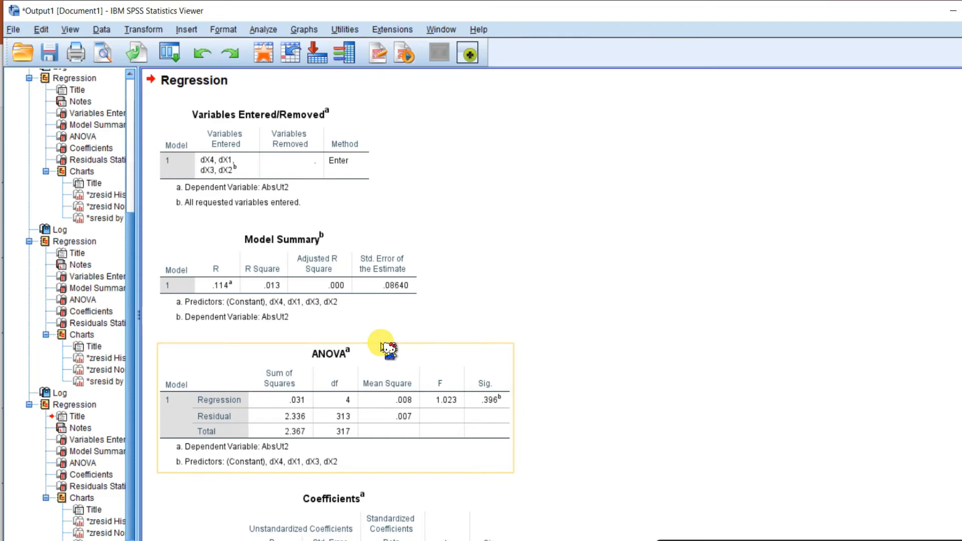
# Check the Sig. values in the new Coefficients table against the Glejser test criterion on the presentation slide.
pyautogui.scroll(-3, 388, 349)
pyautogui.scroll(-2, 388, 350)
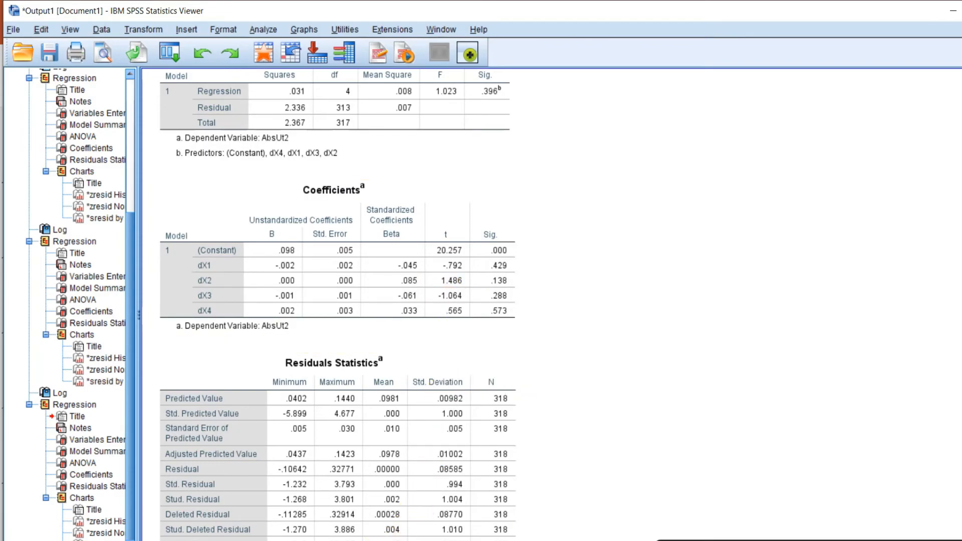
pyautogui.hotkey('alt', 'Tab')
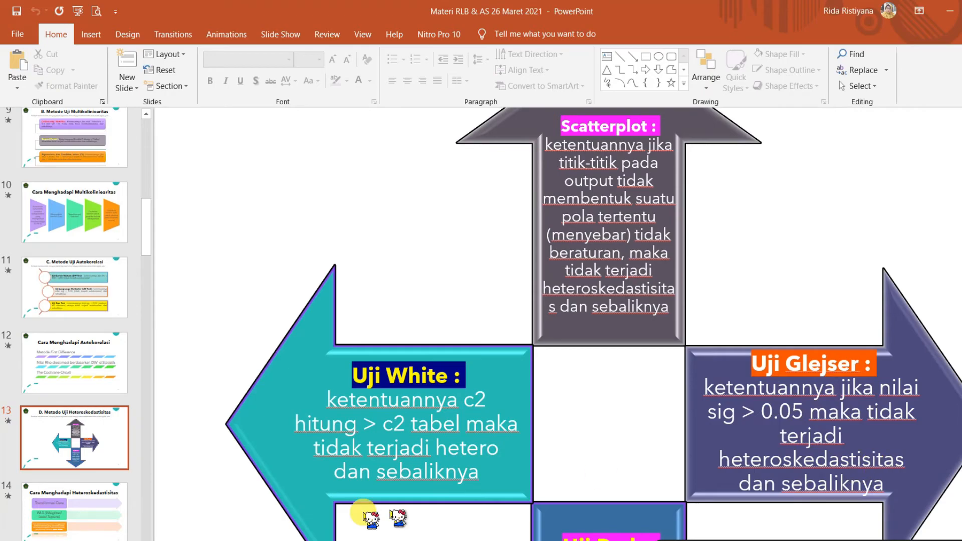
pyautogui.moveTo(369, 540)
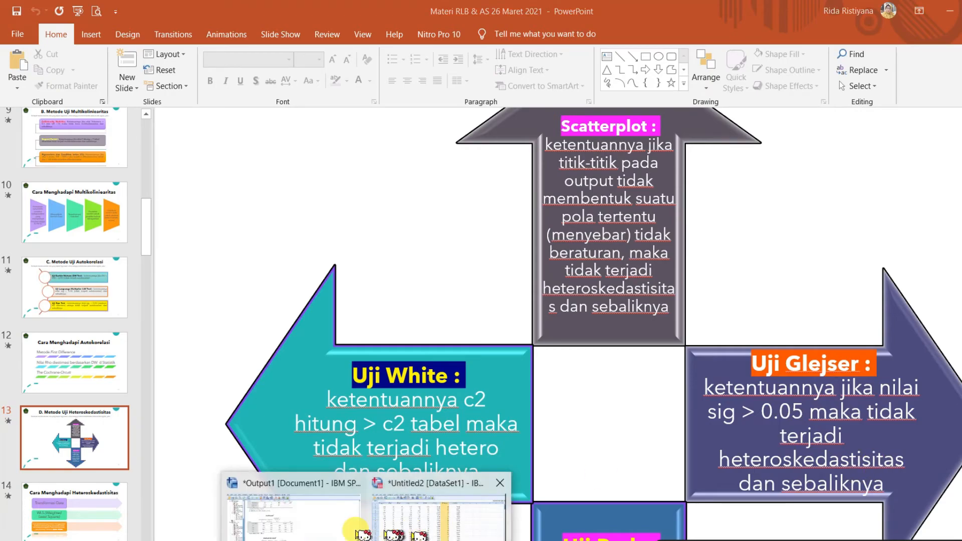
pyautogui.click(339, 526)
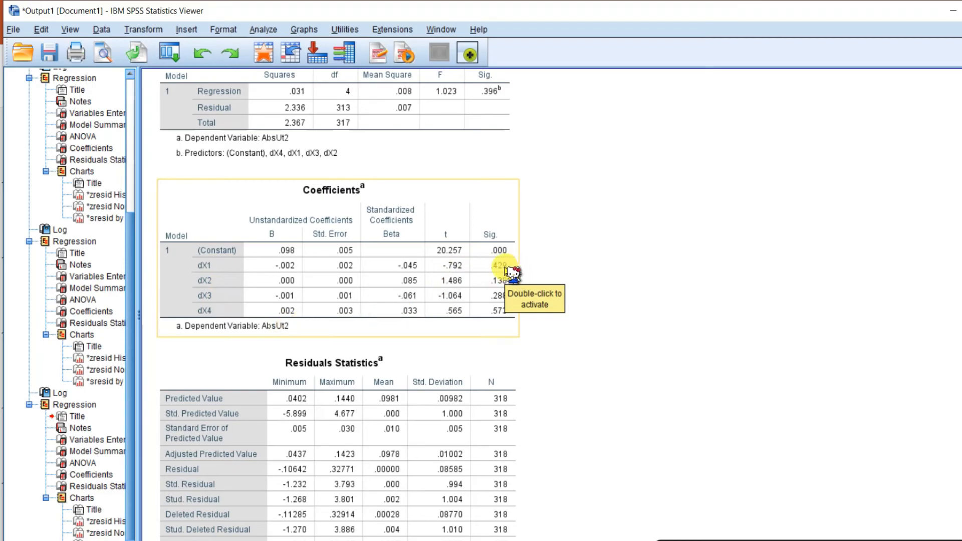
pyautogui.click(624, 328)
pyautogui.click(512, 278)
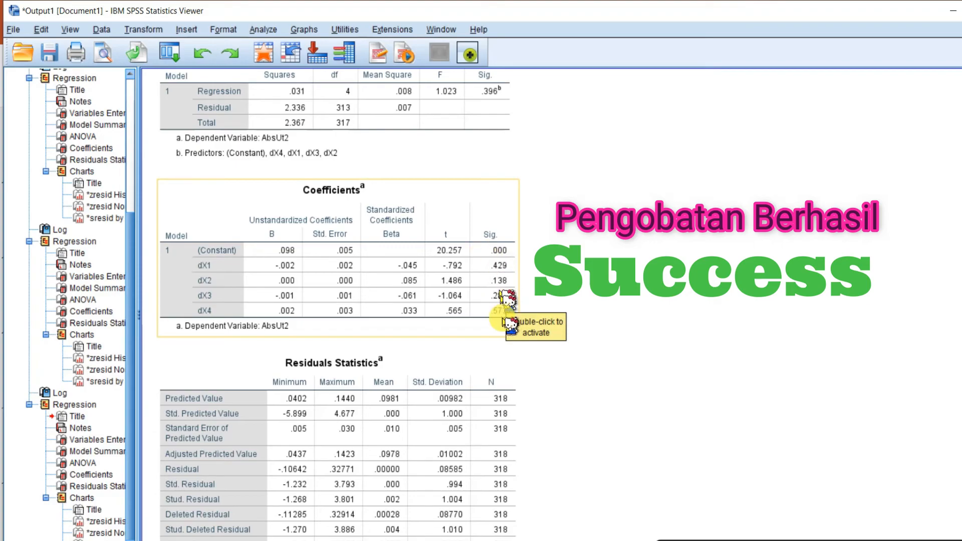
pyautogui.click(541, 275)
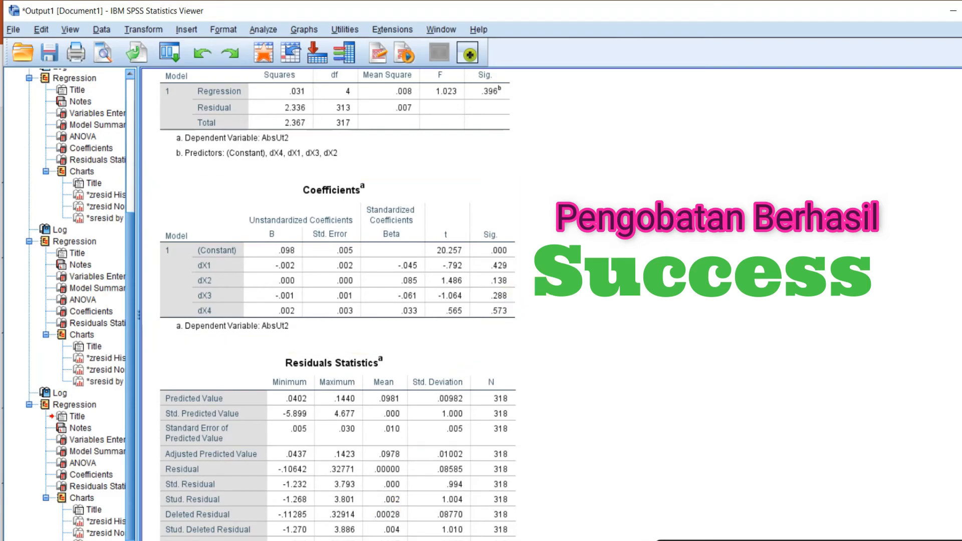
# Switch to Excel and compare the original Glejser coefficients with the first-difference Glejser coefficients on the comparison sheet.
pyautogui.moveTo(243, 540)
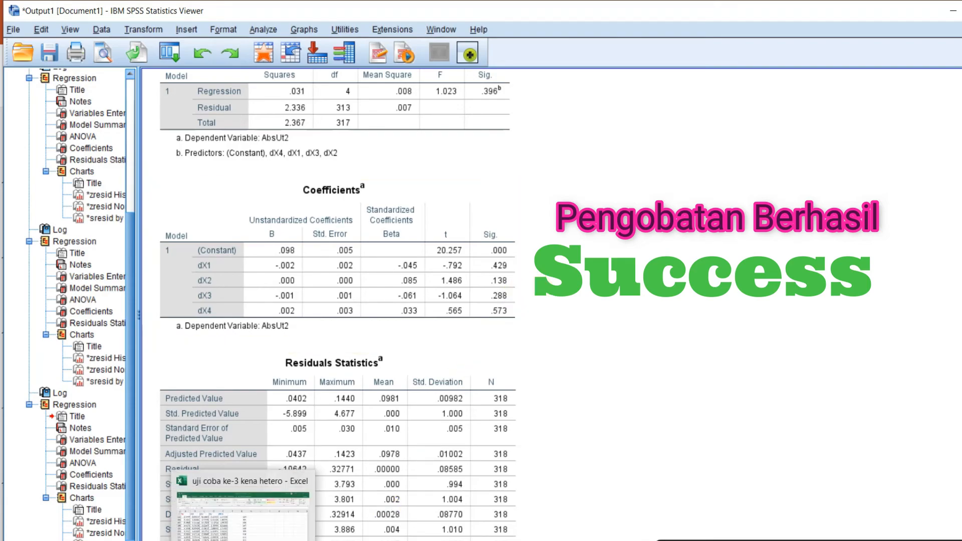
pyautogui.click(243, 511)
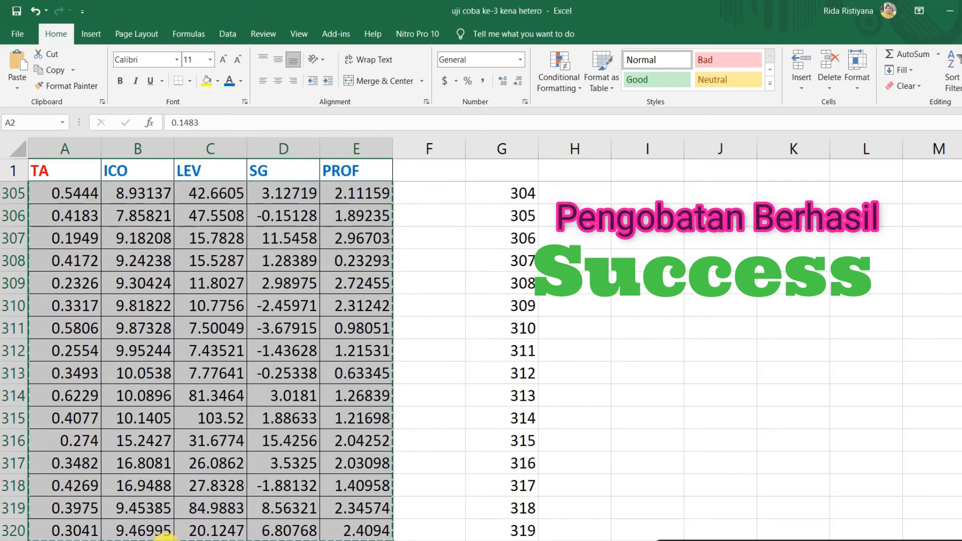
pyautogui.click(156, 540)
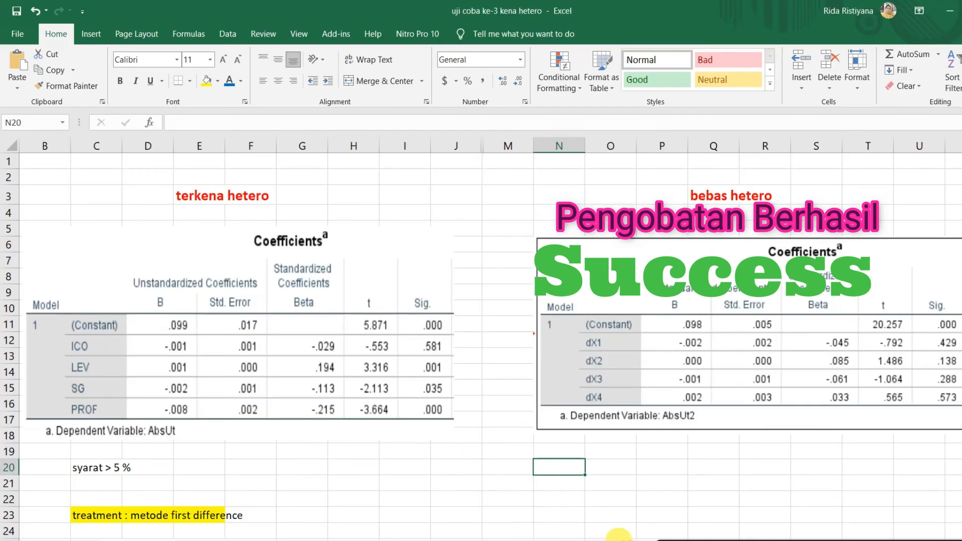
pyautogui.click(209, 197)
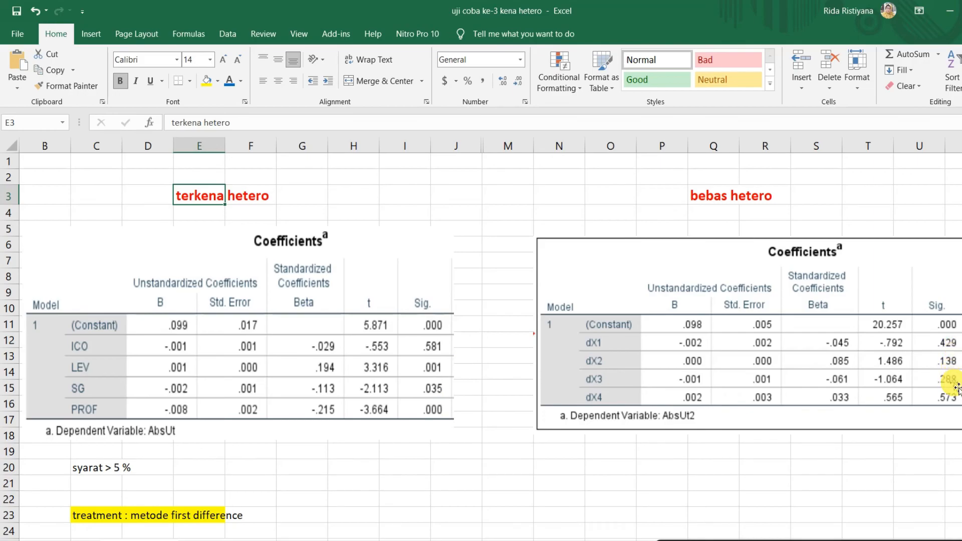
pyautogui.click(727, 204)
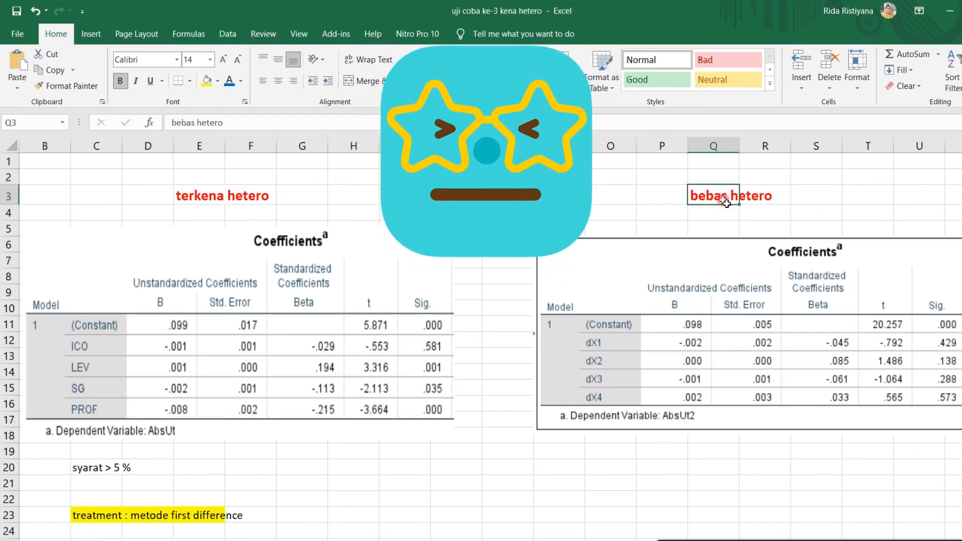